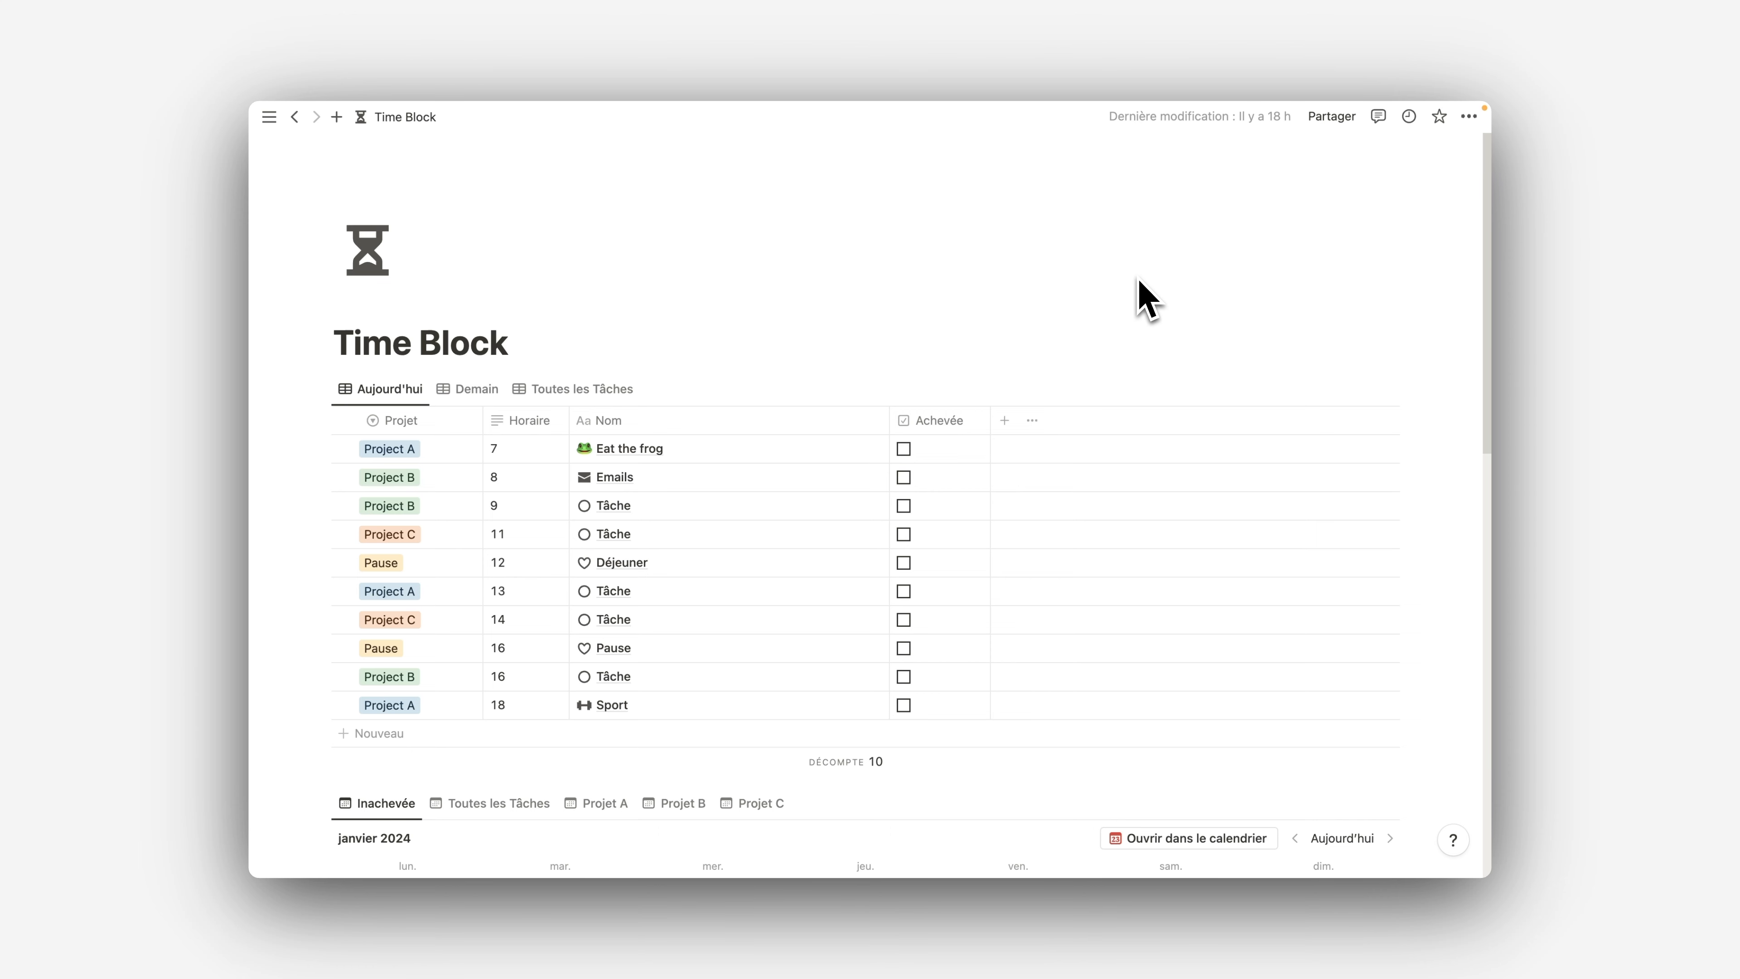
Look over the Time Block page, including its task table, weekly calendar and unplanned tasks table
scroll(1140, 297, down, 2)
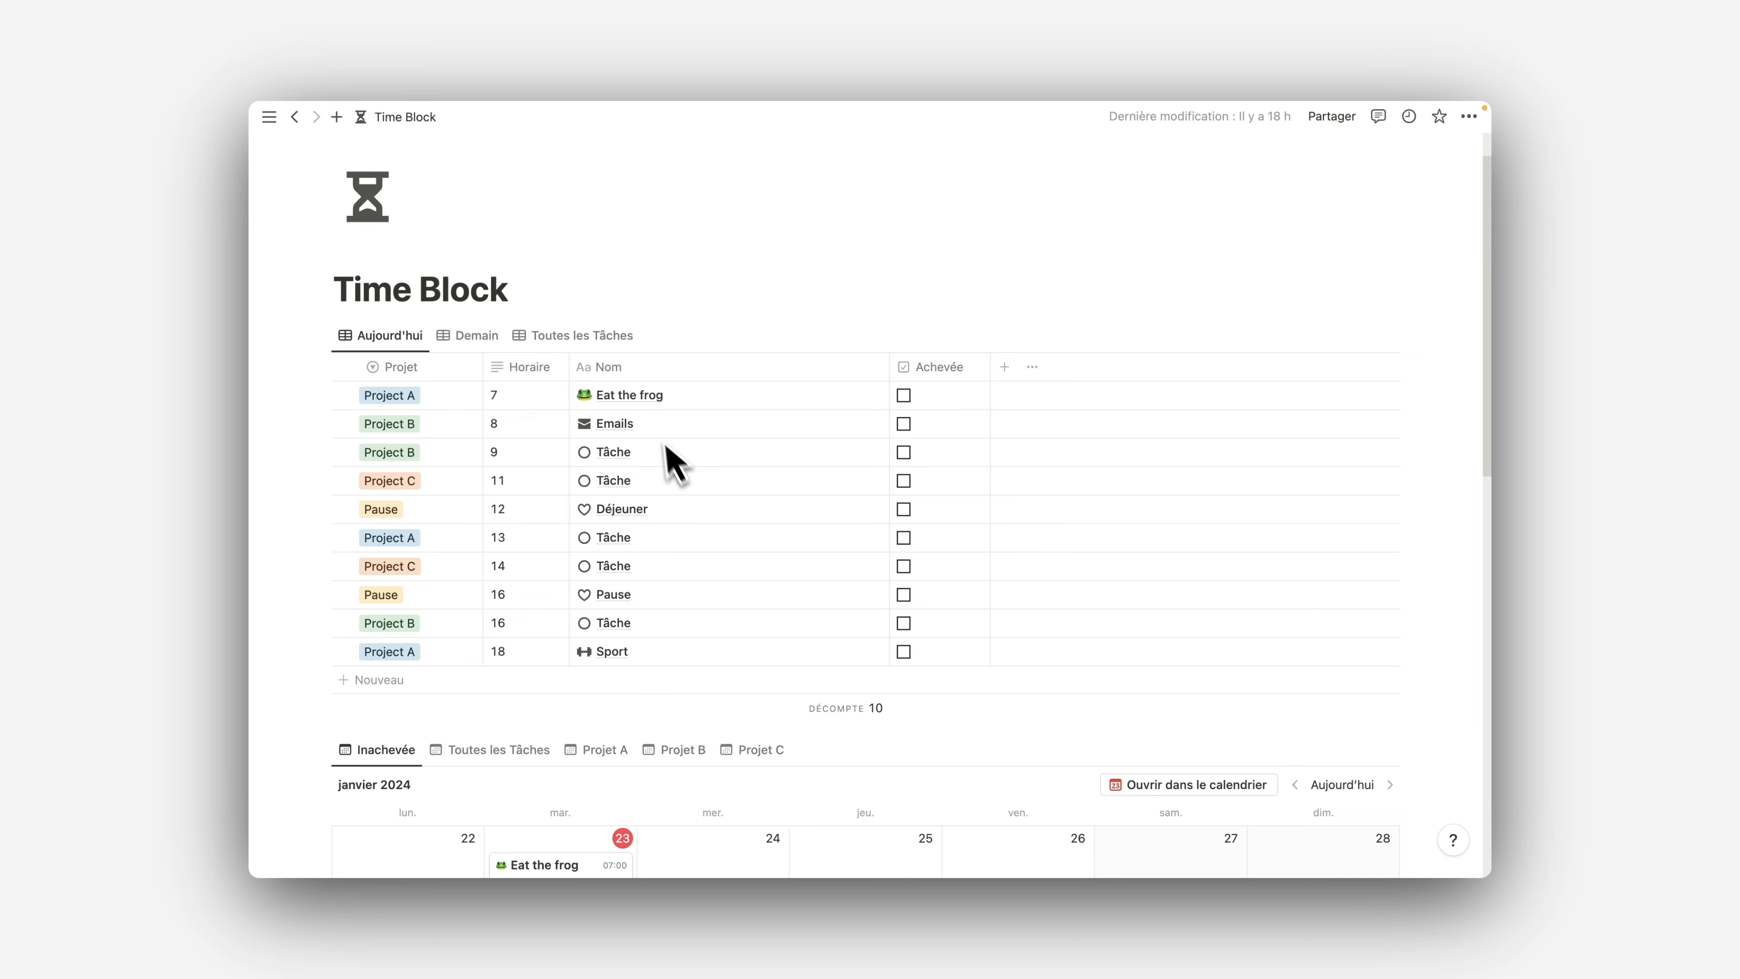
scroll(675, 459, down, 10)
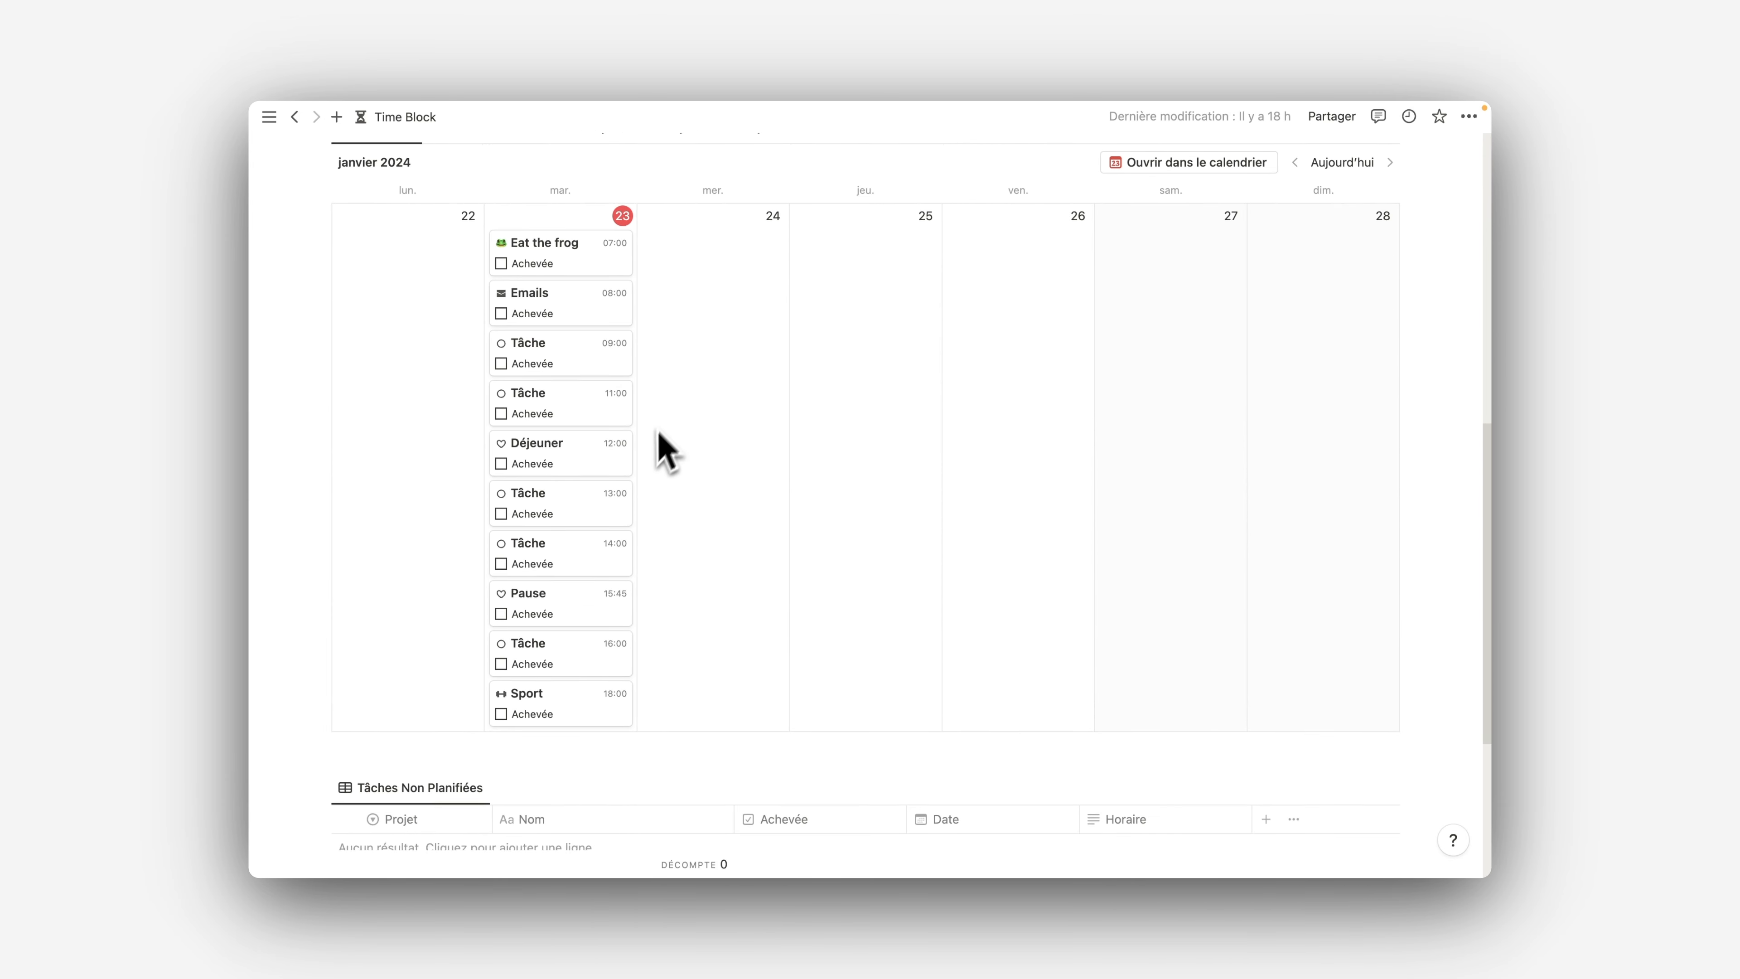
scroll(668, 452, down, 5)
scroll(850, 562, up, 7)
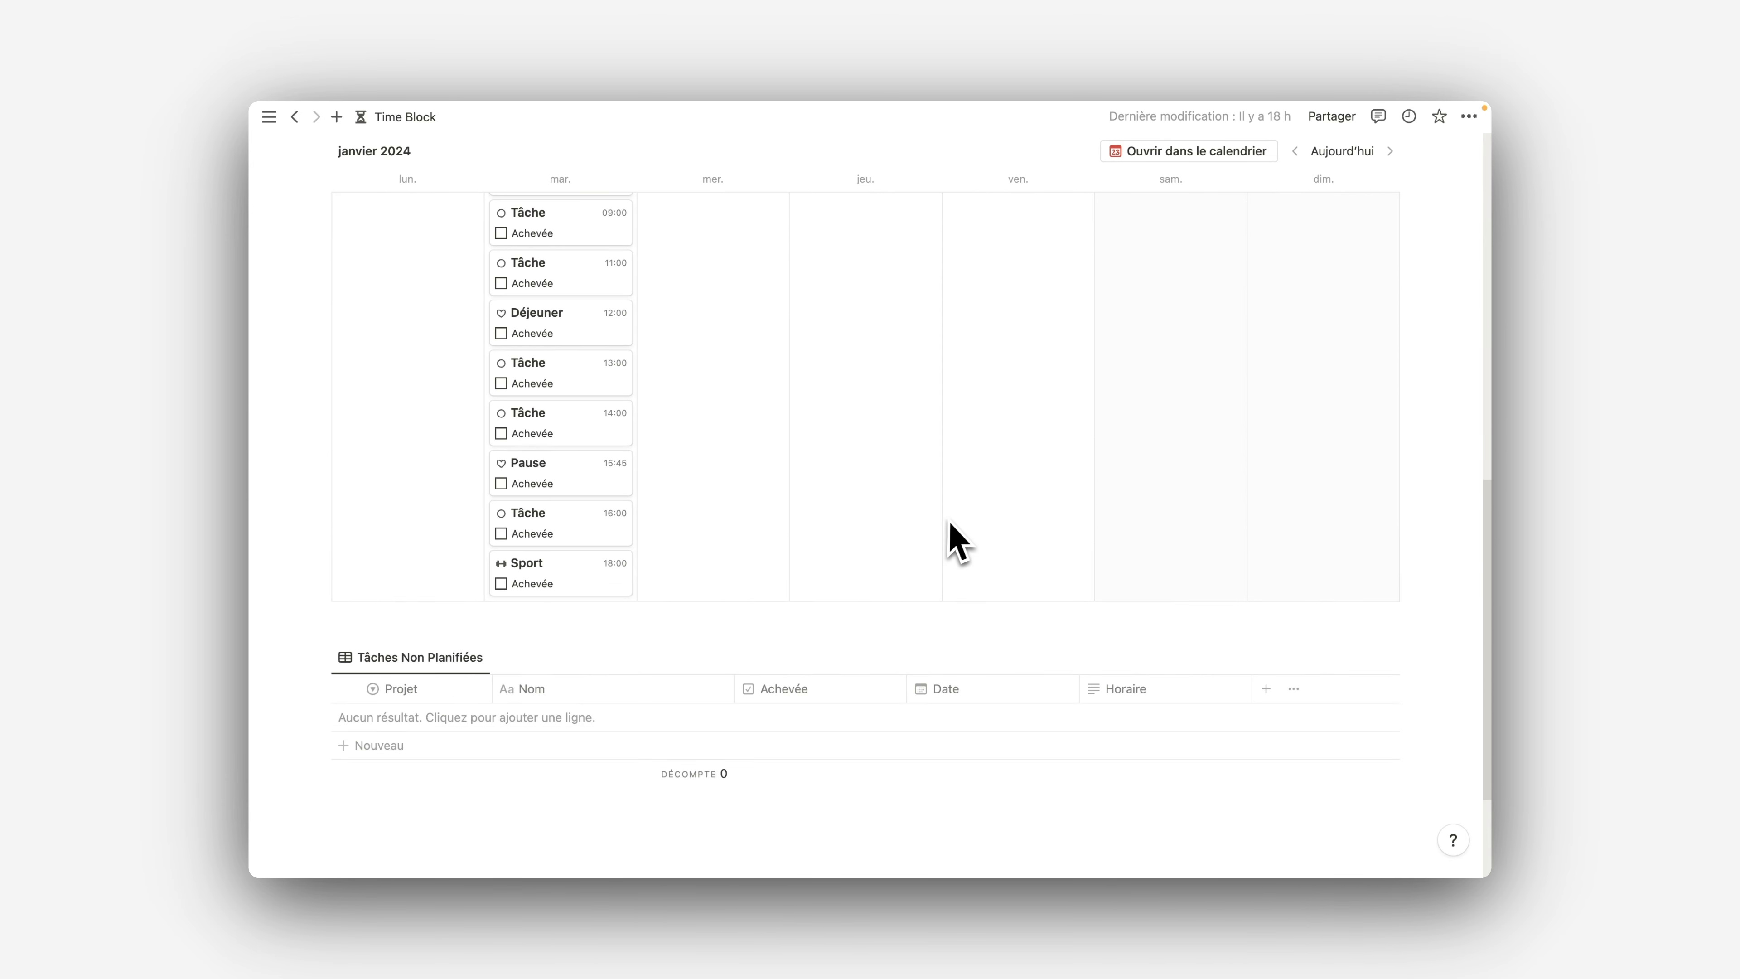
scroll(685, 456, up, 11)
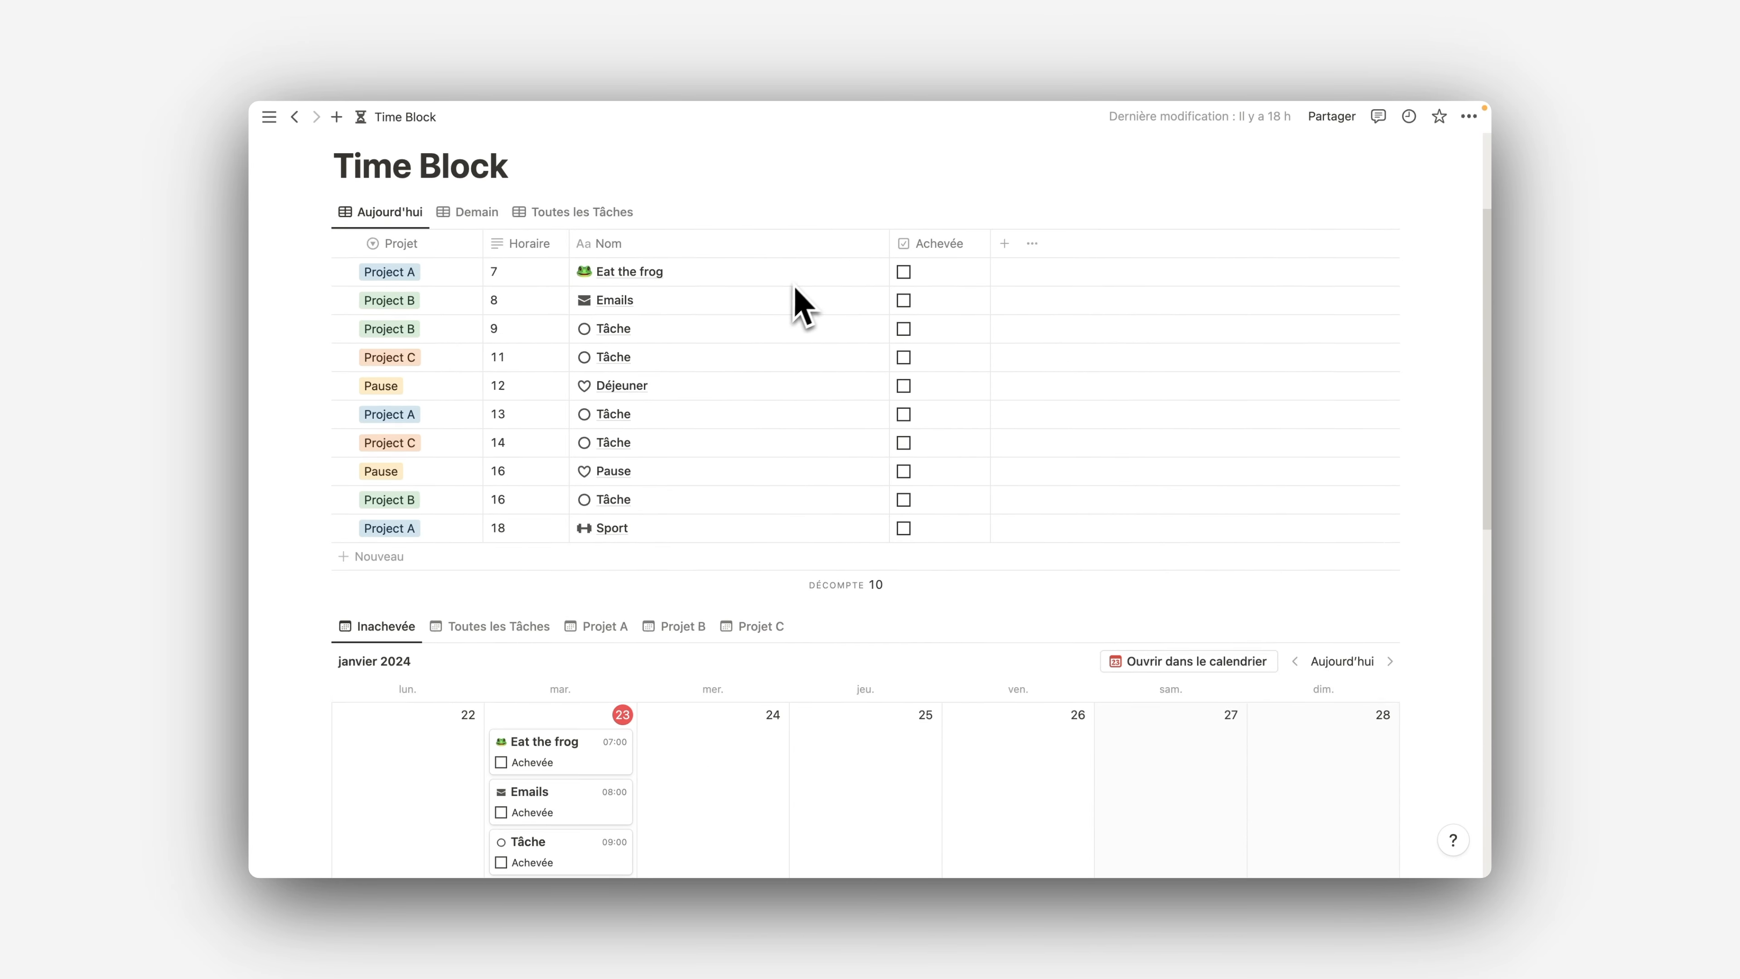
scroll(911, 491, down, 3)
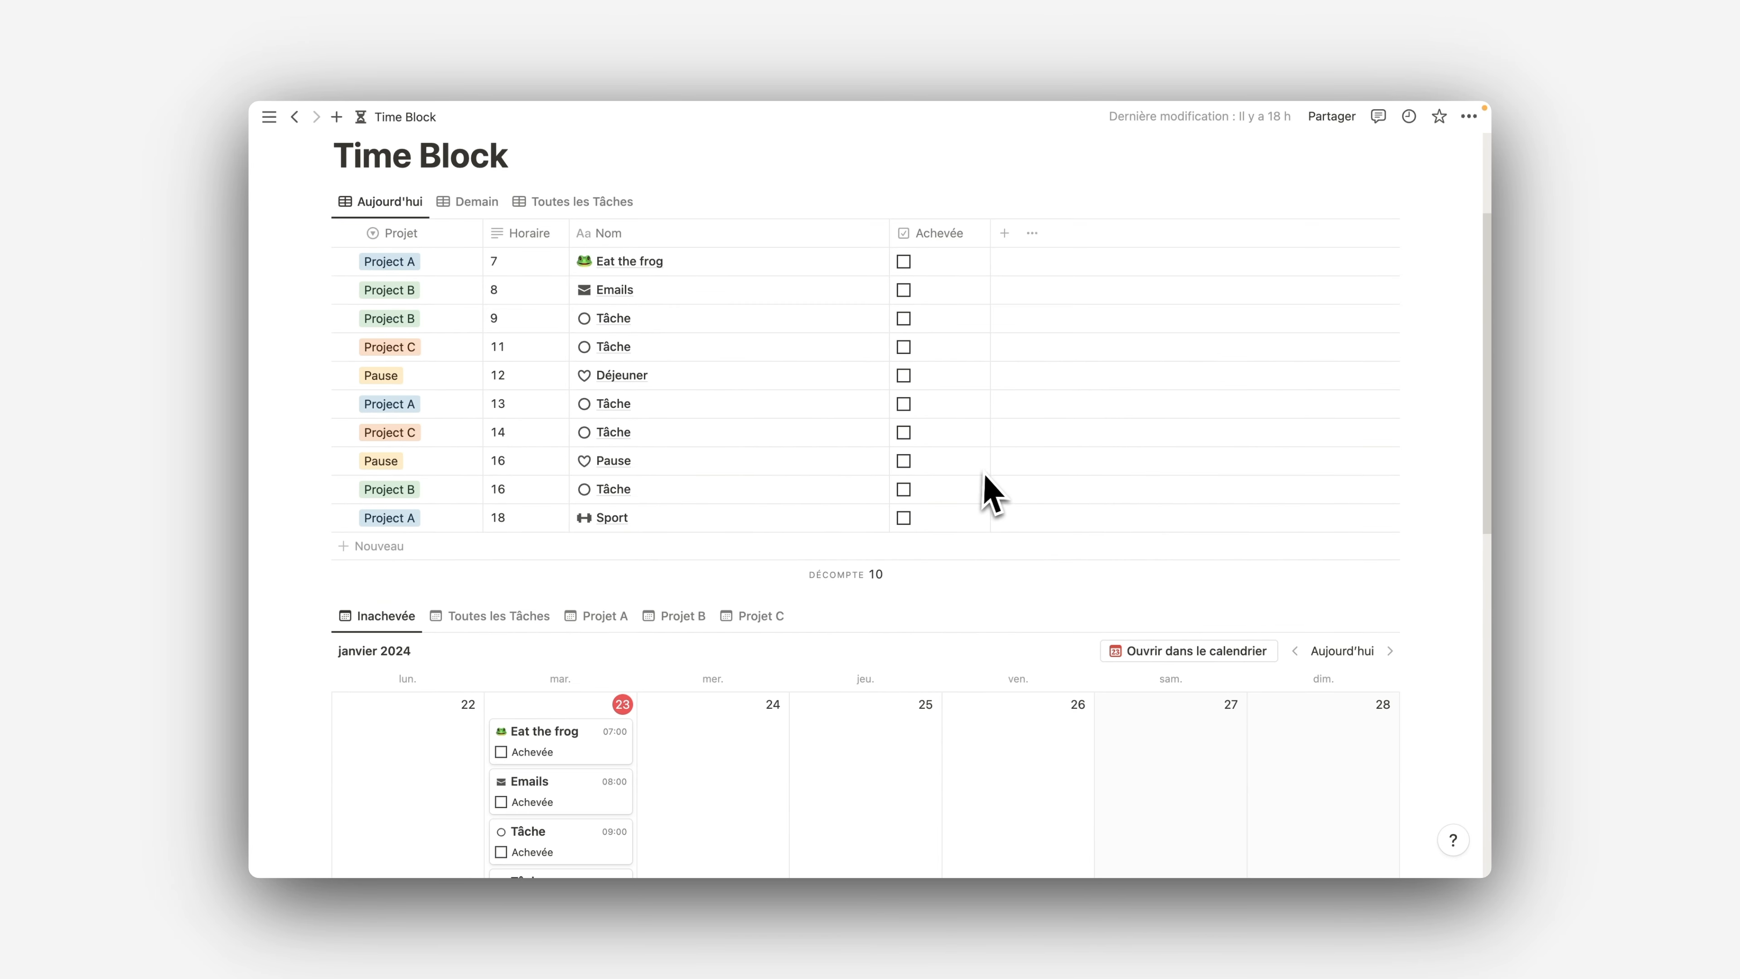
scroll(994, 487, down, 8)
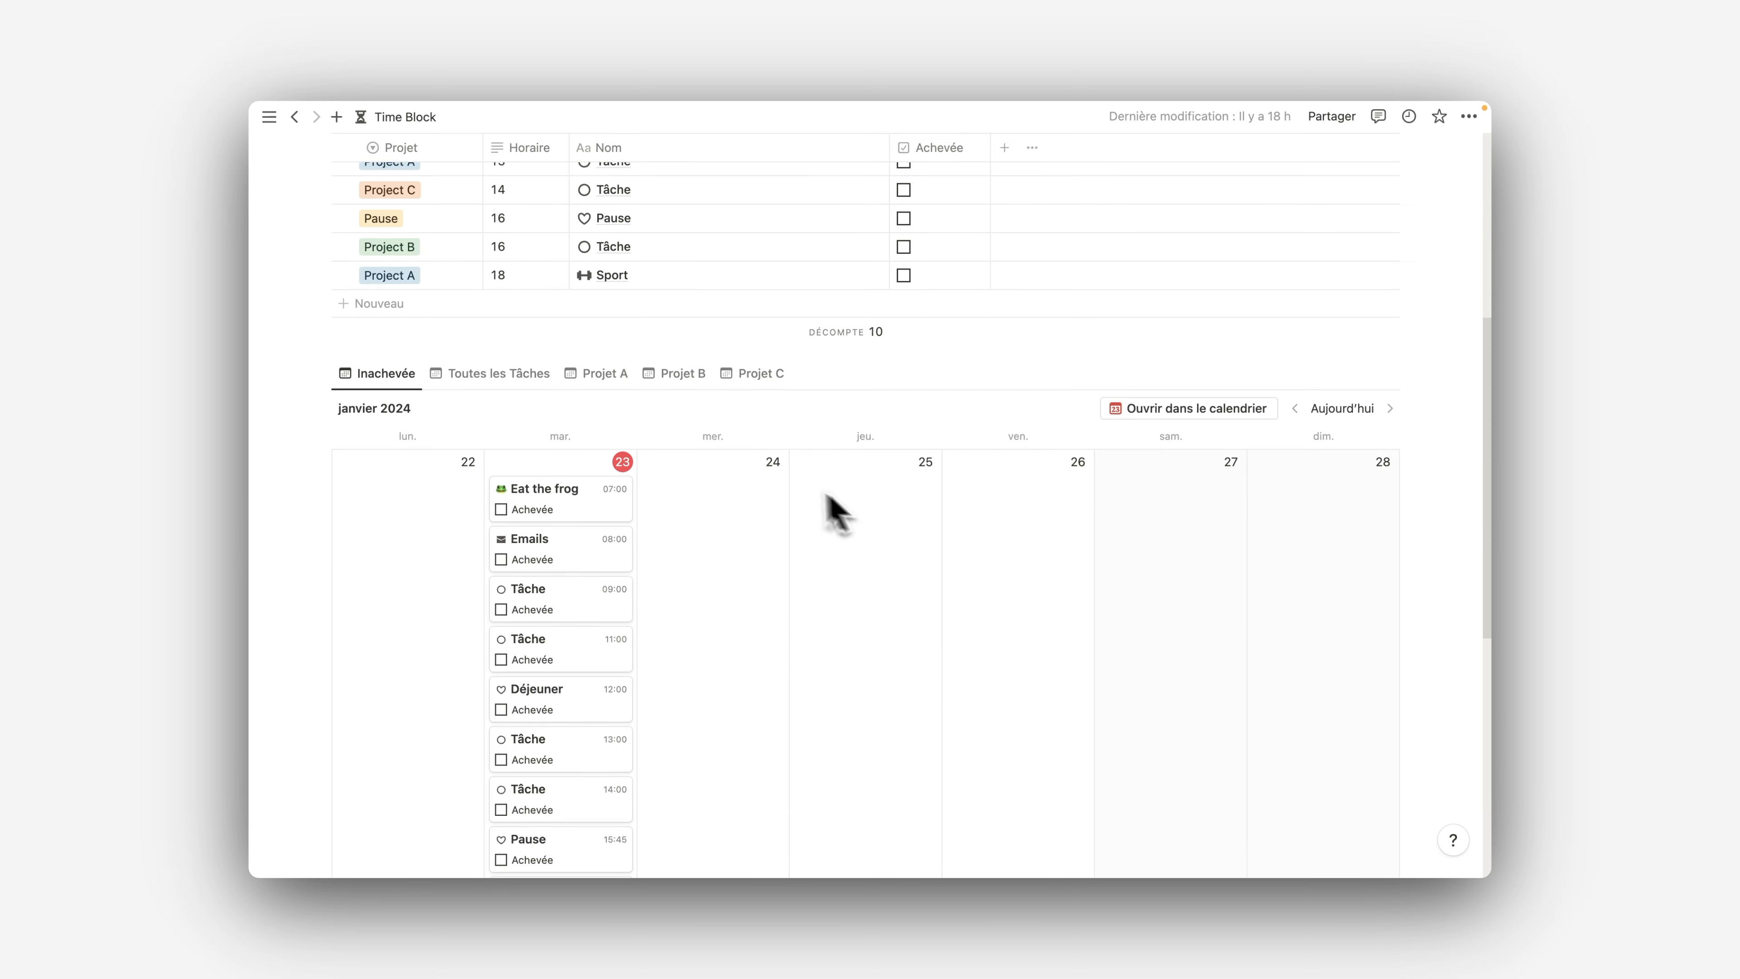
scroll(883, 507, up, 10)
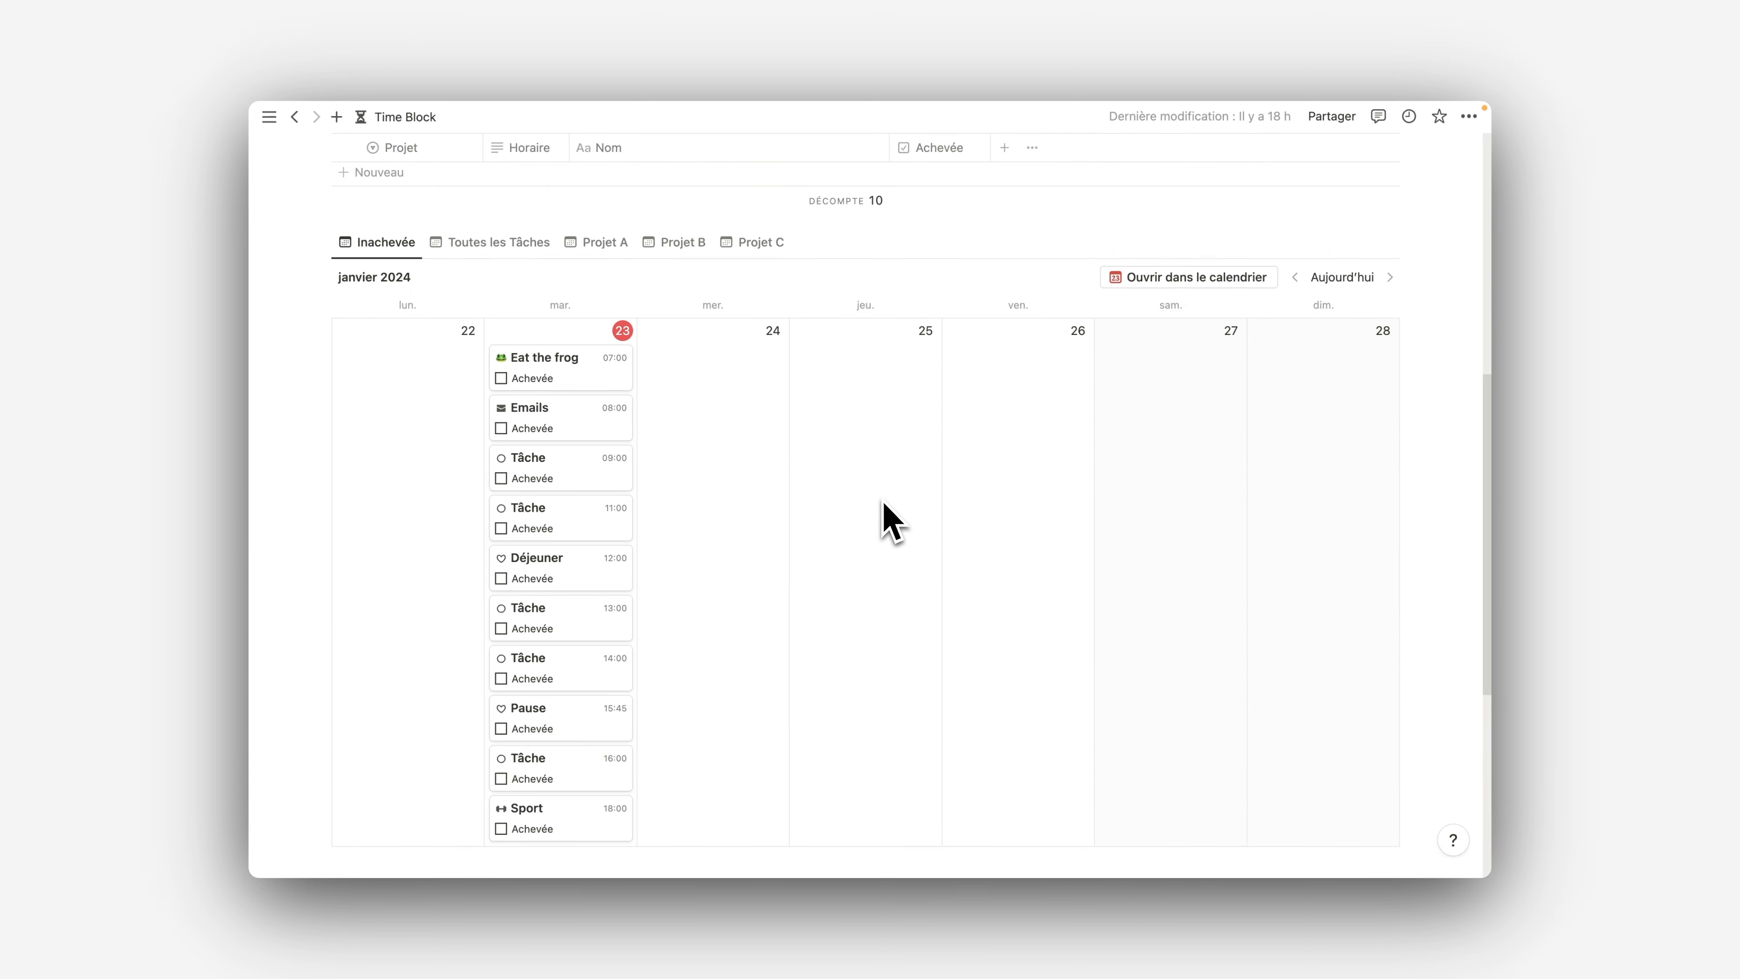
scroll(749, 388, down, 10)
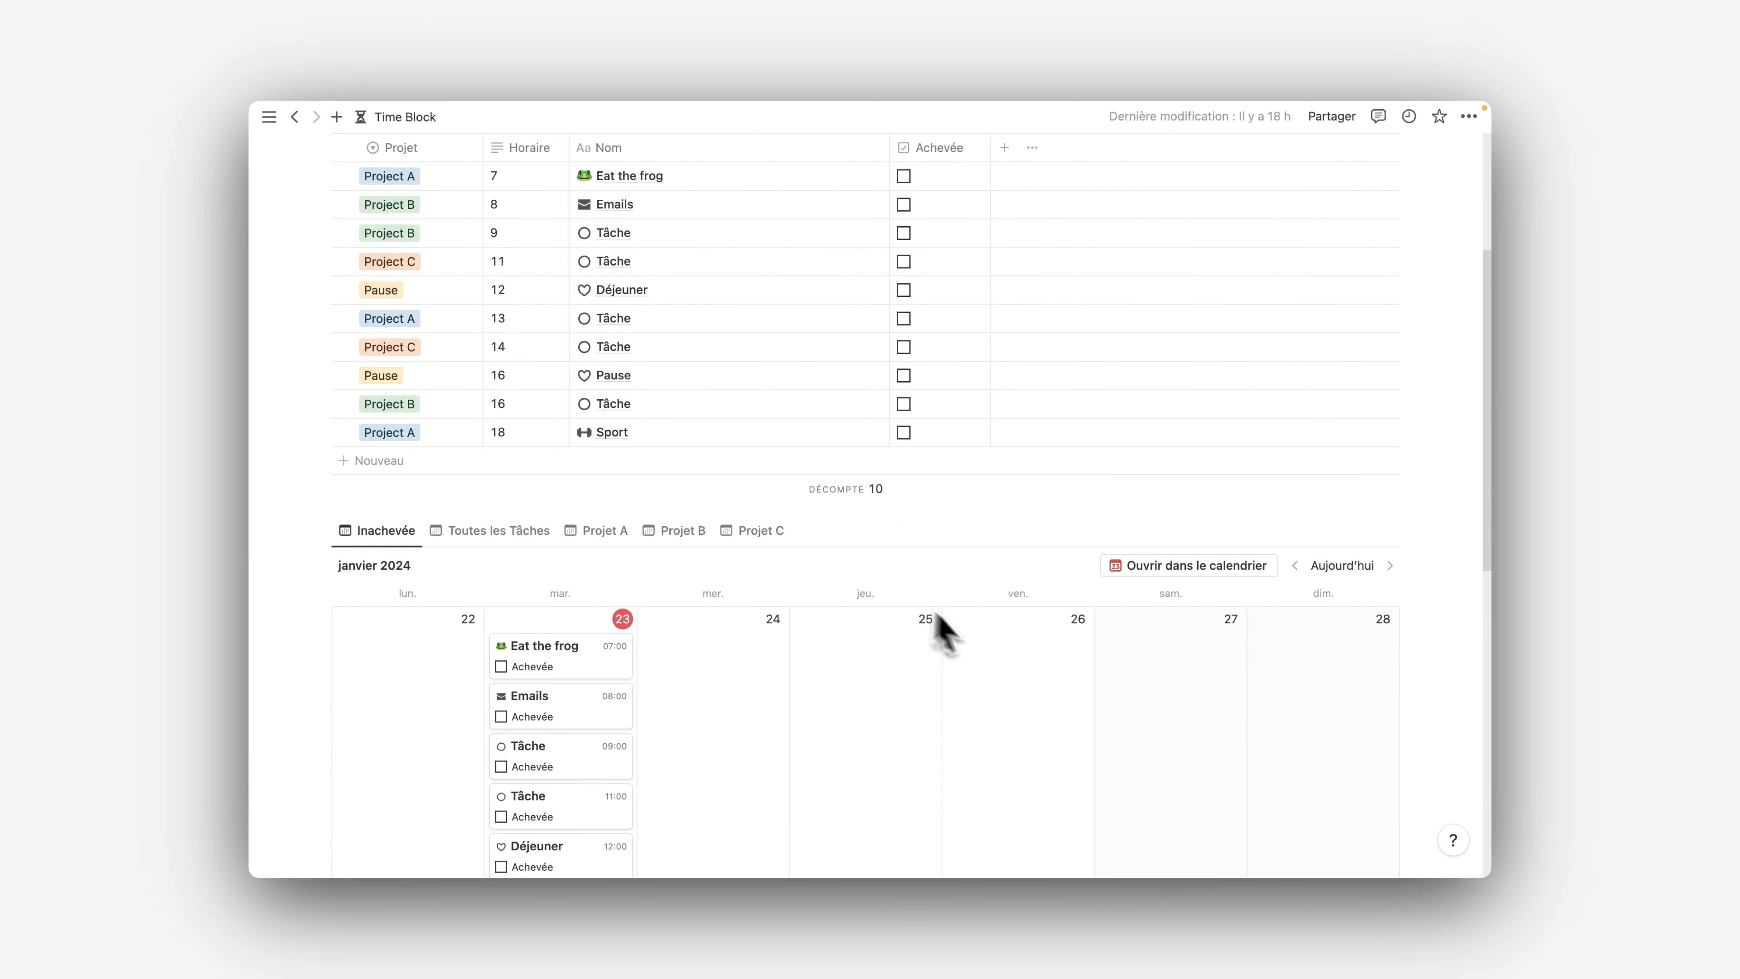
scroll(809, 529, up, 10)
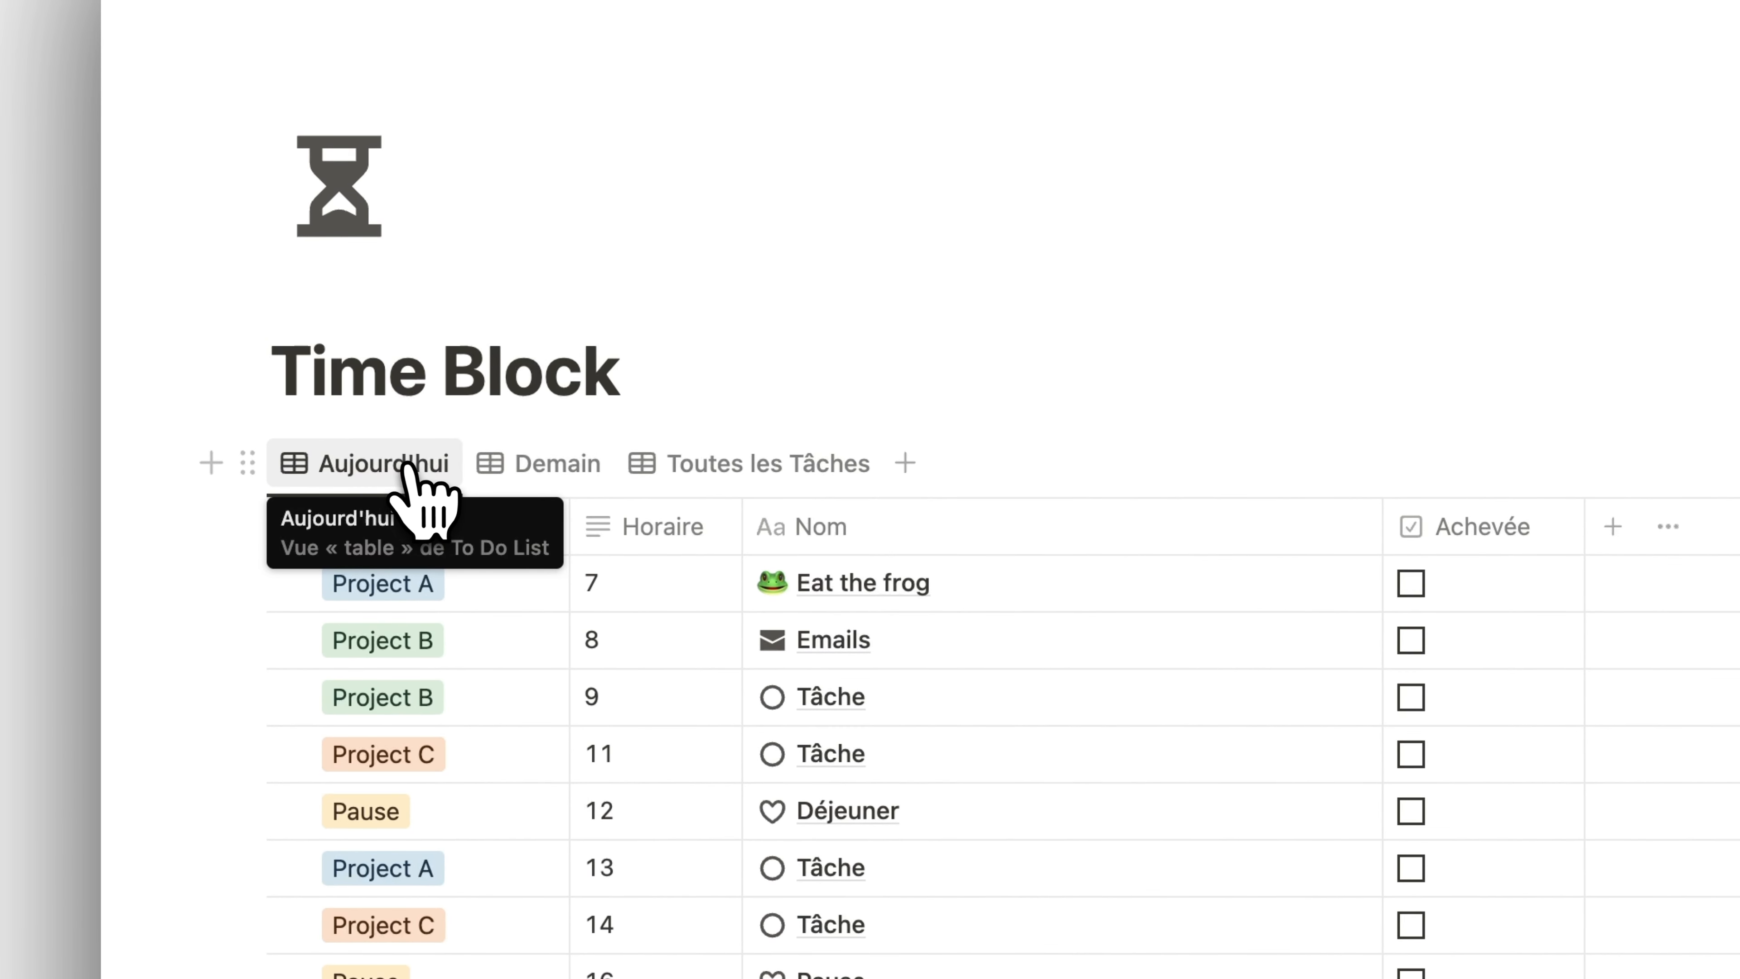
View the task table's Demain and Toutes les Tâches views, and return to the Aujourd'hui view
click(550, 465)
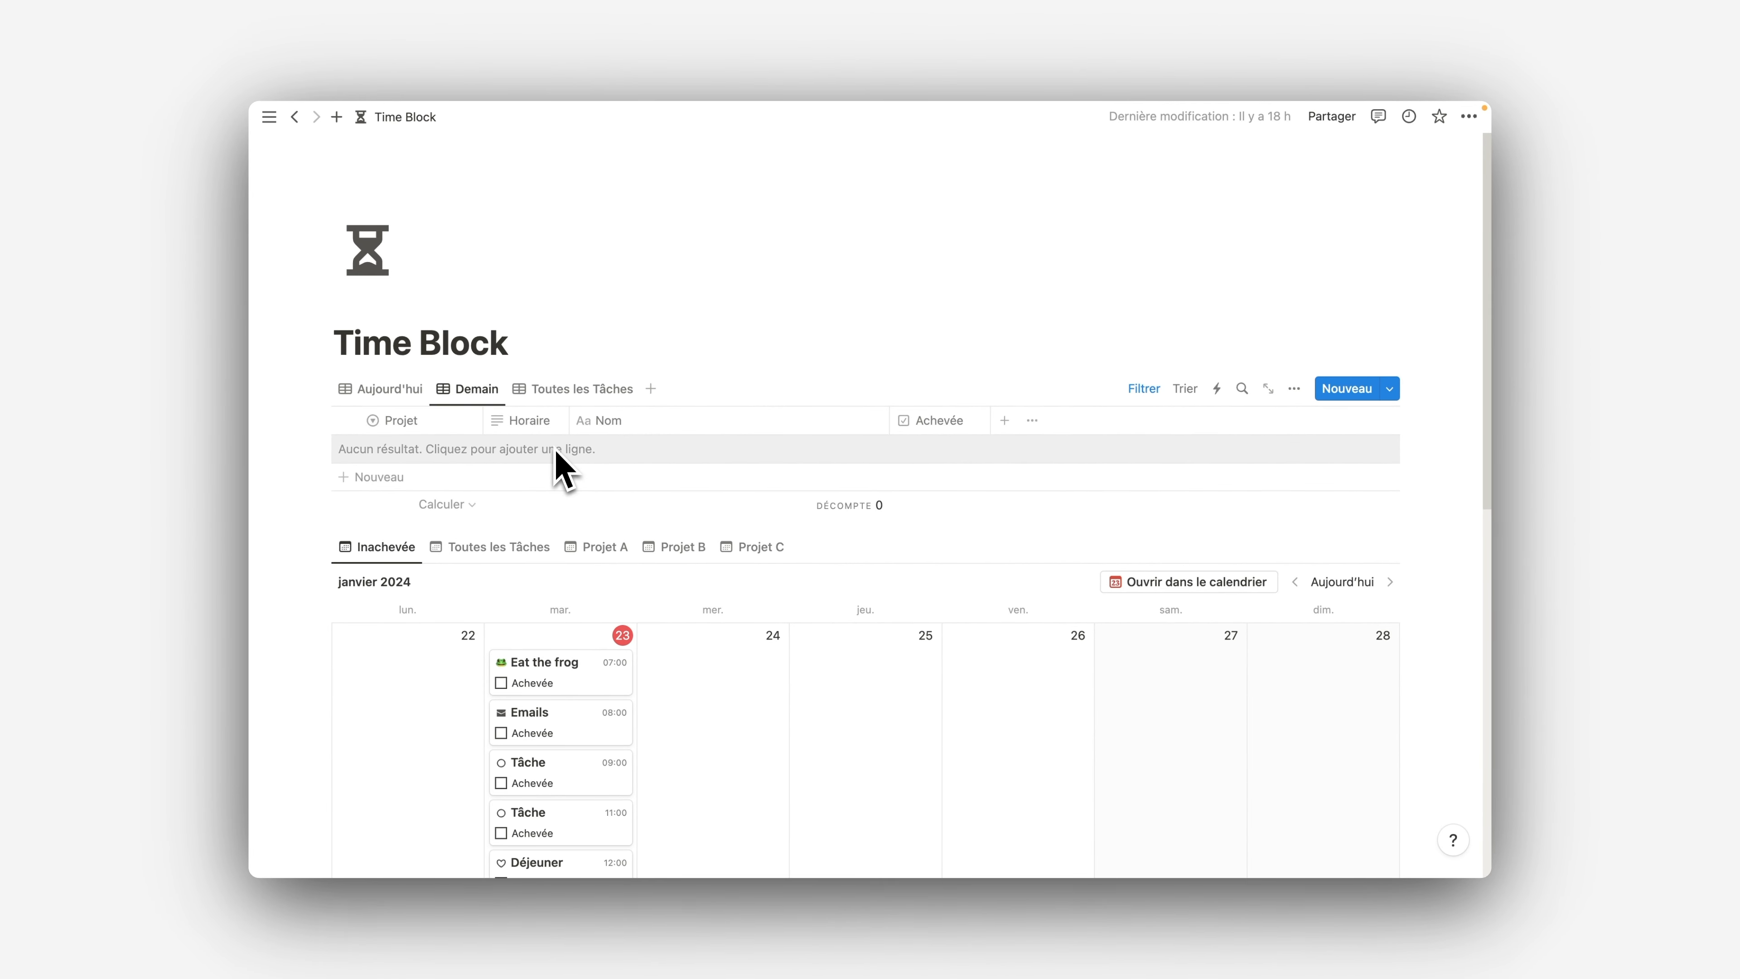
click(566, 396)
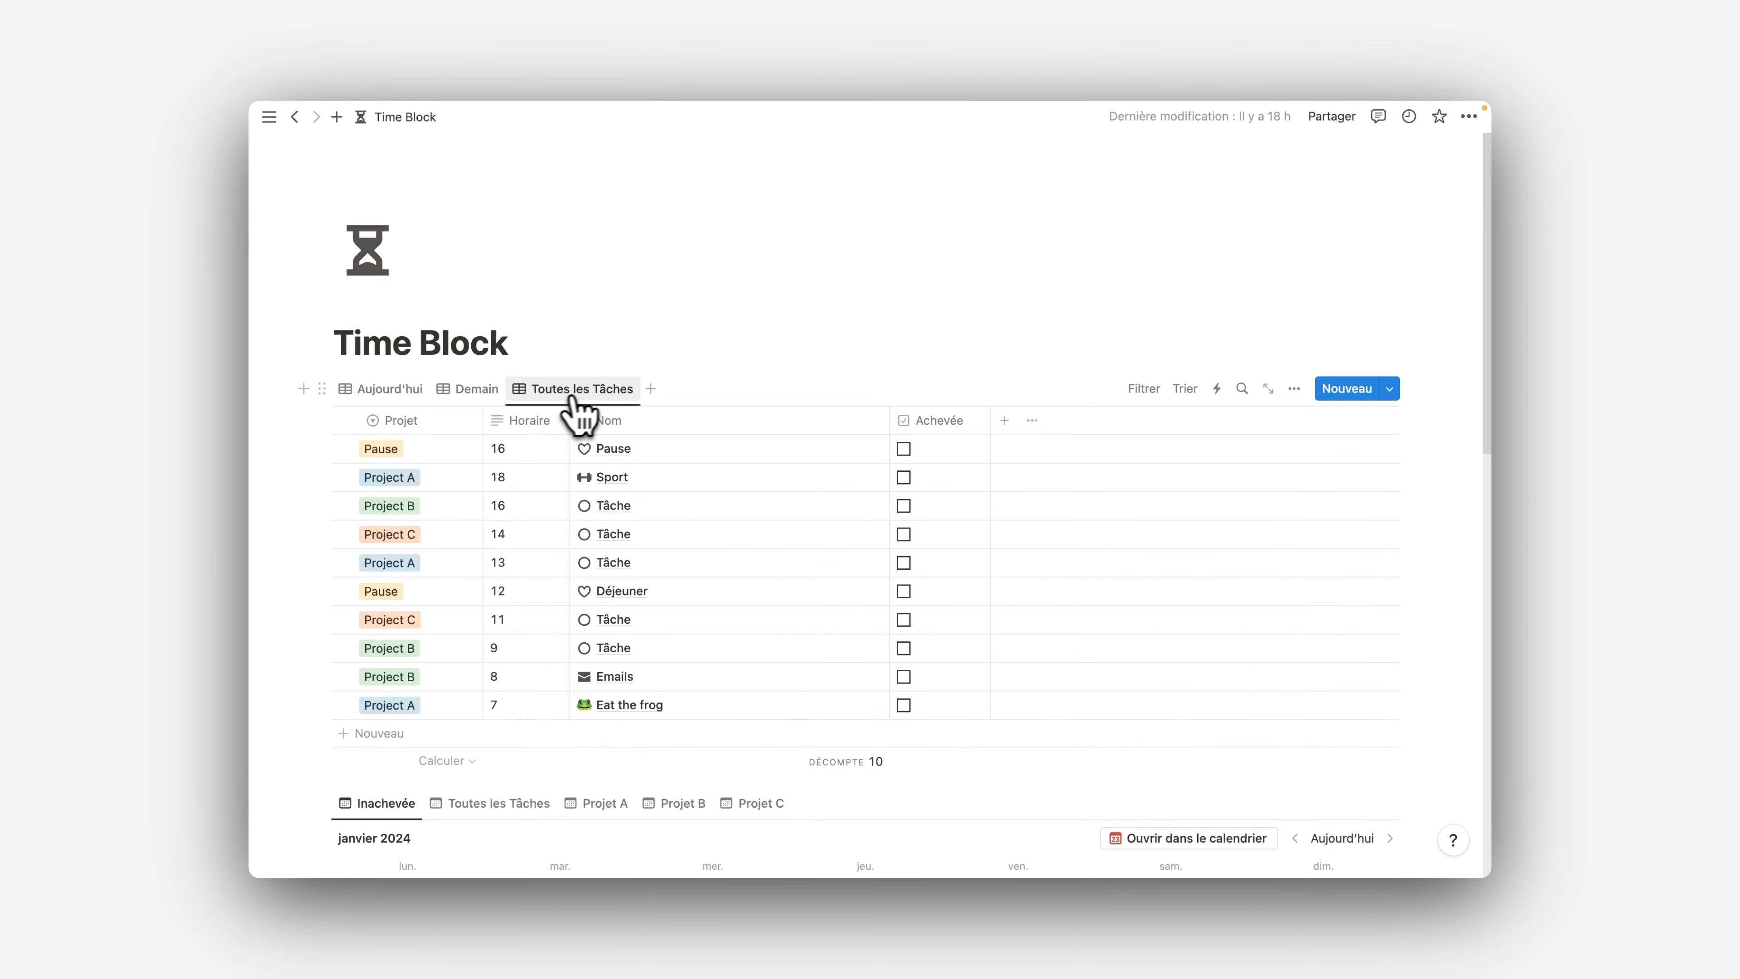
scroll(384, 412, down, 1)
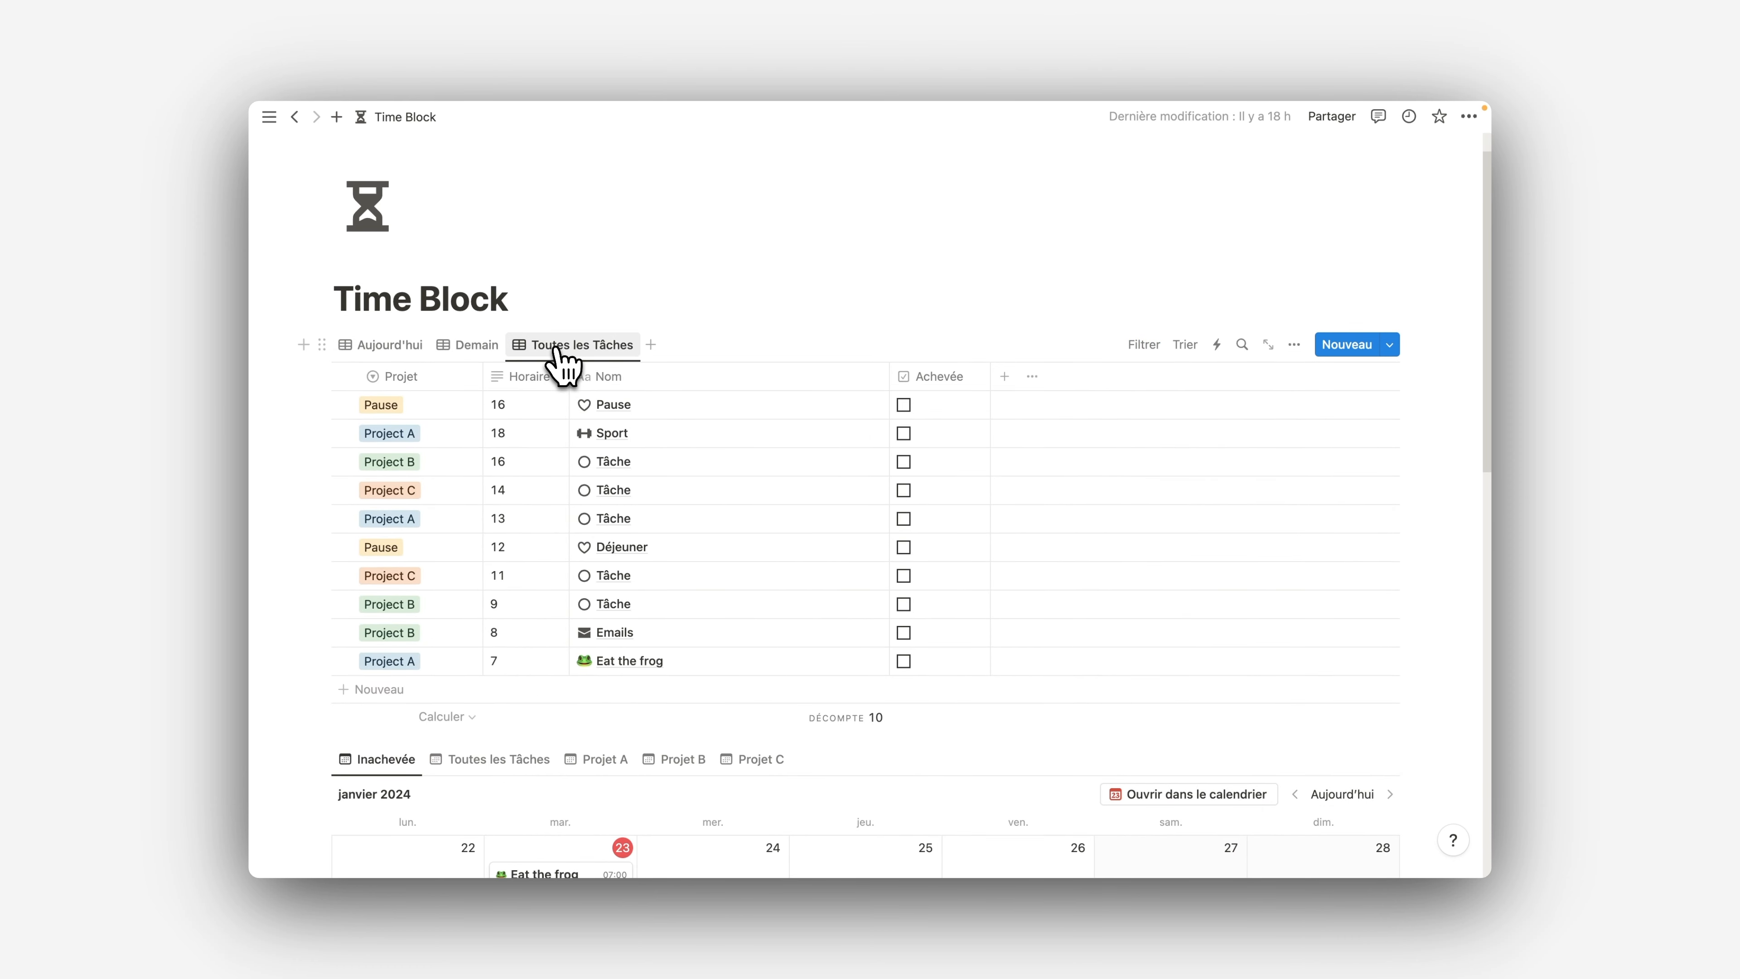
click(419, 352)
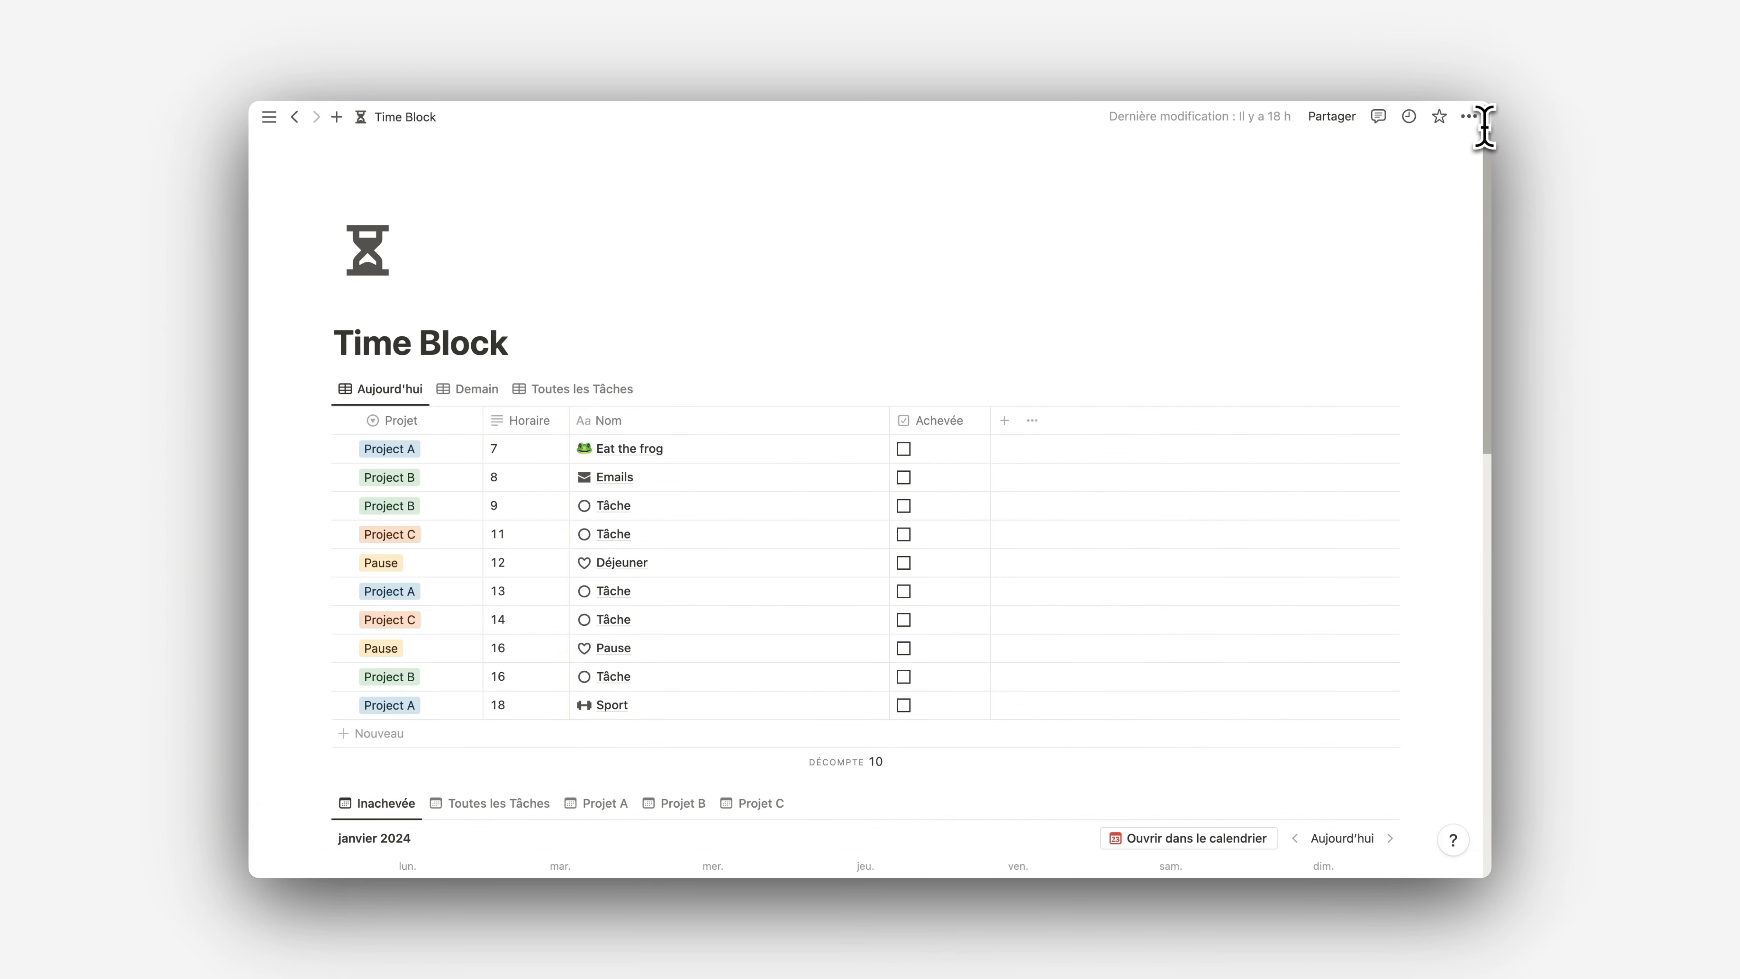
Mark the "Eat the frog" task on the 23rd as Achevée in the Inachevée calendar
drag(1489, 218, 1487, 412)
scroll(583, 309, down, 1)
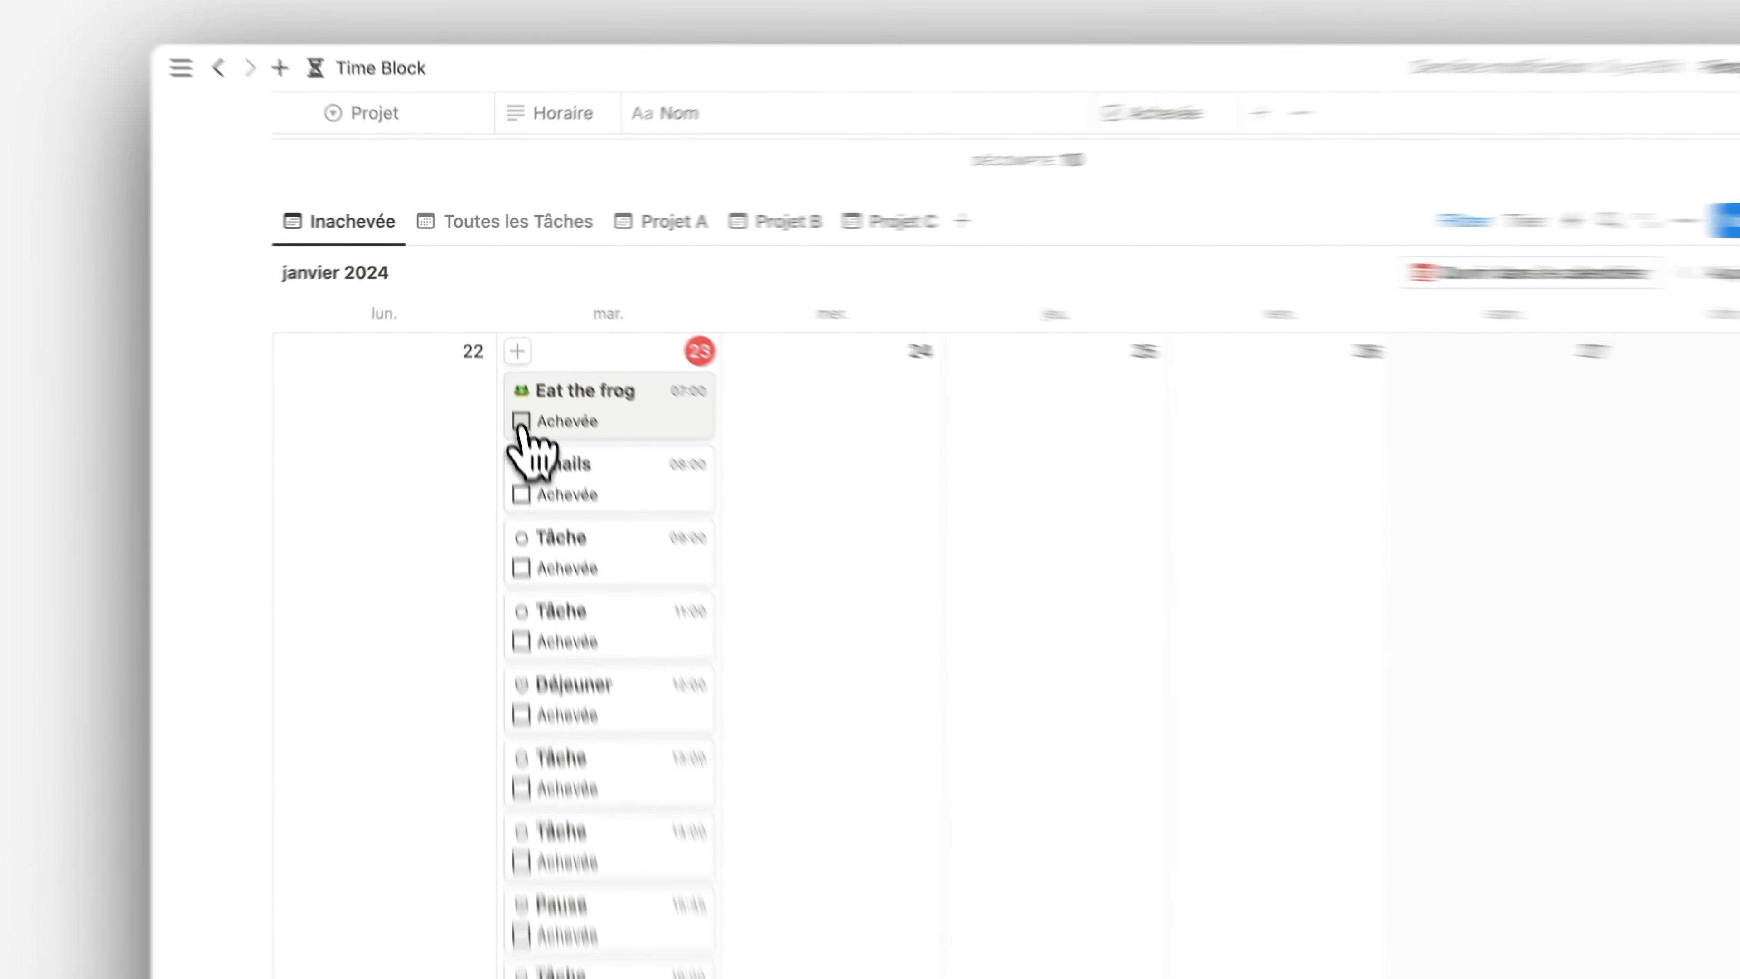
click(501, 358)
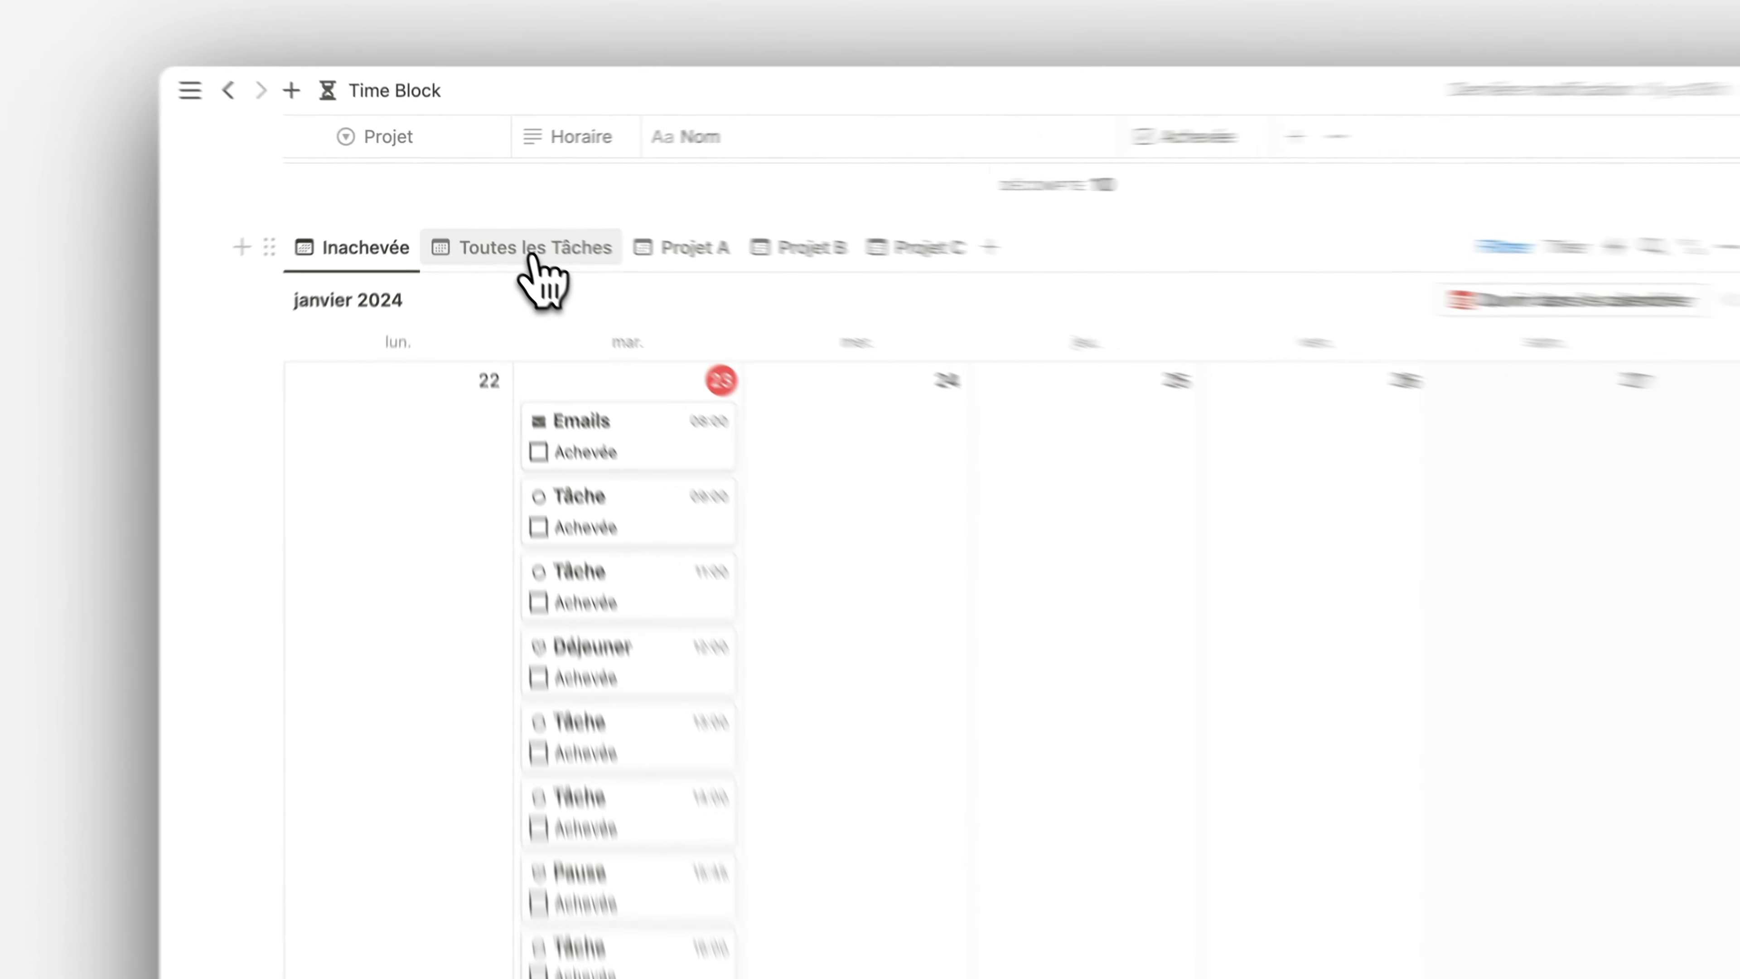
Clear the Achevée mark on "Eat the frog" in the Toutes les Tâches calendar and return to the Inachevée view
click(499, 221)
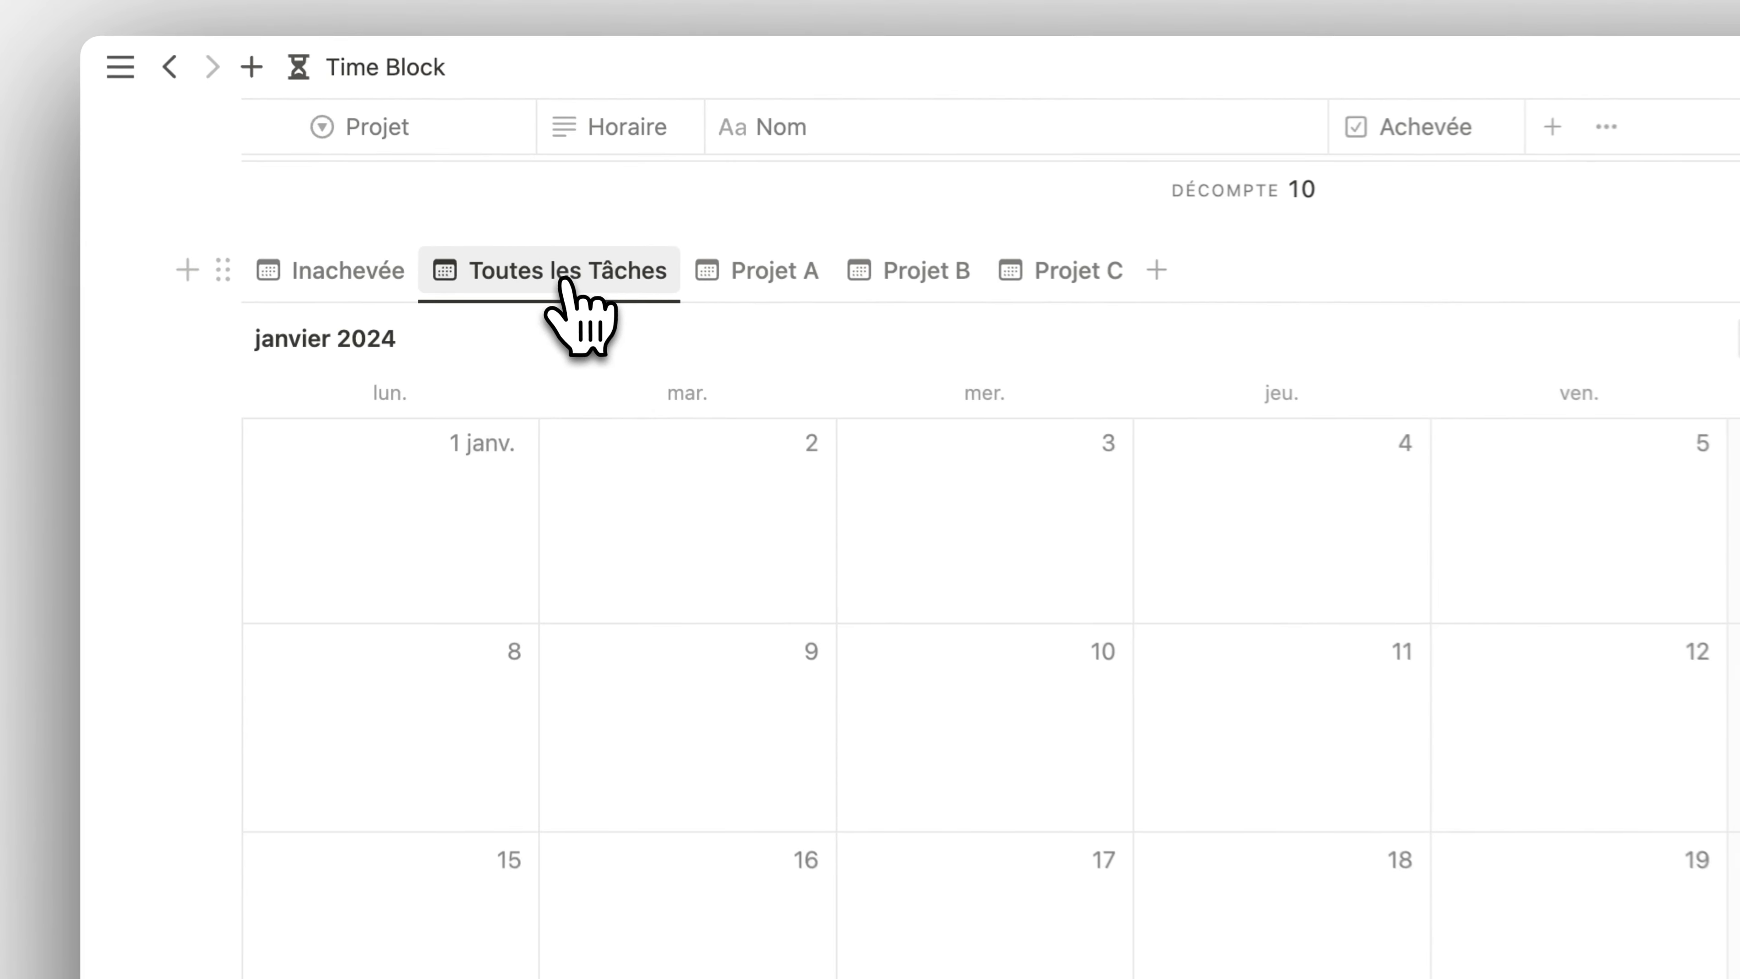
scroll(834, 638, down, 2)
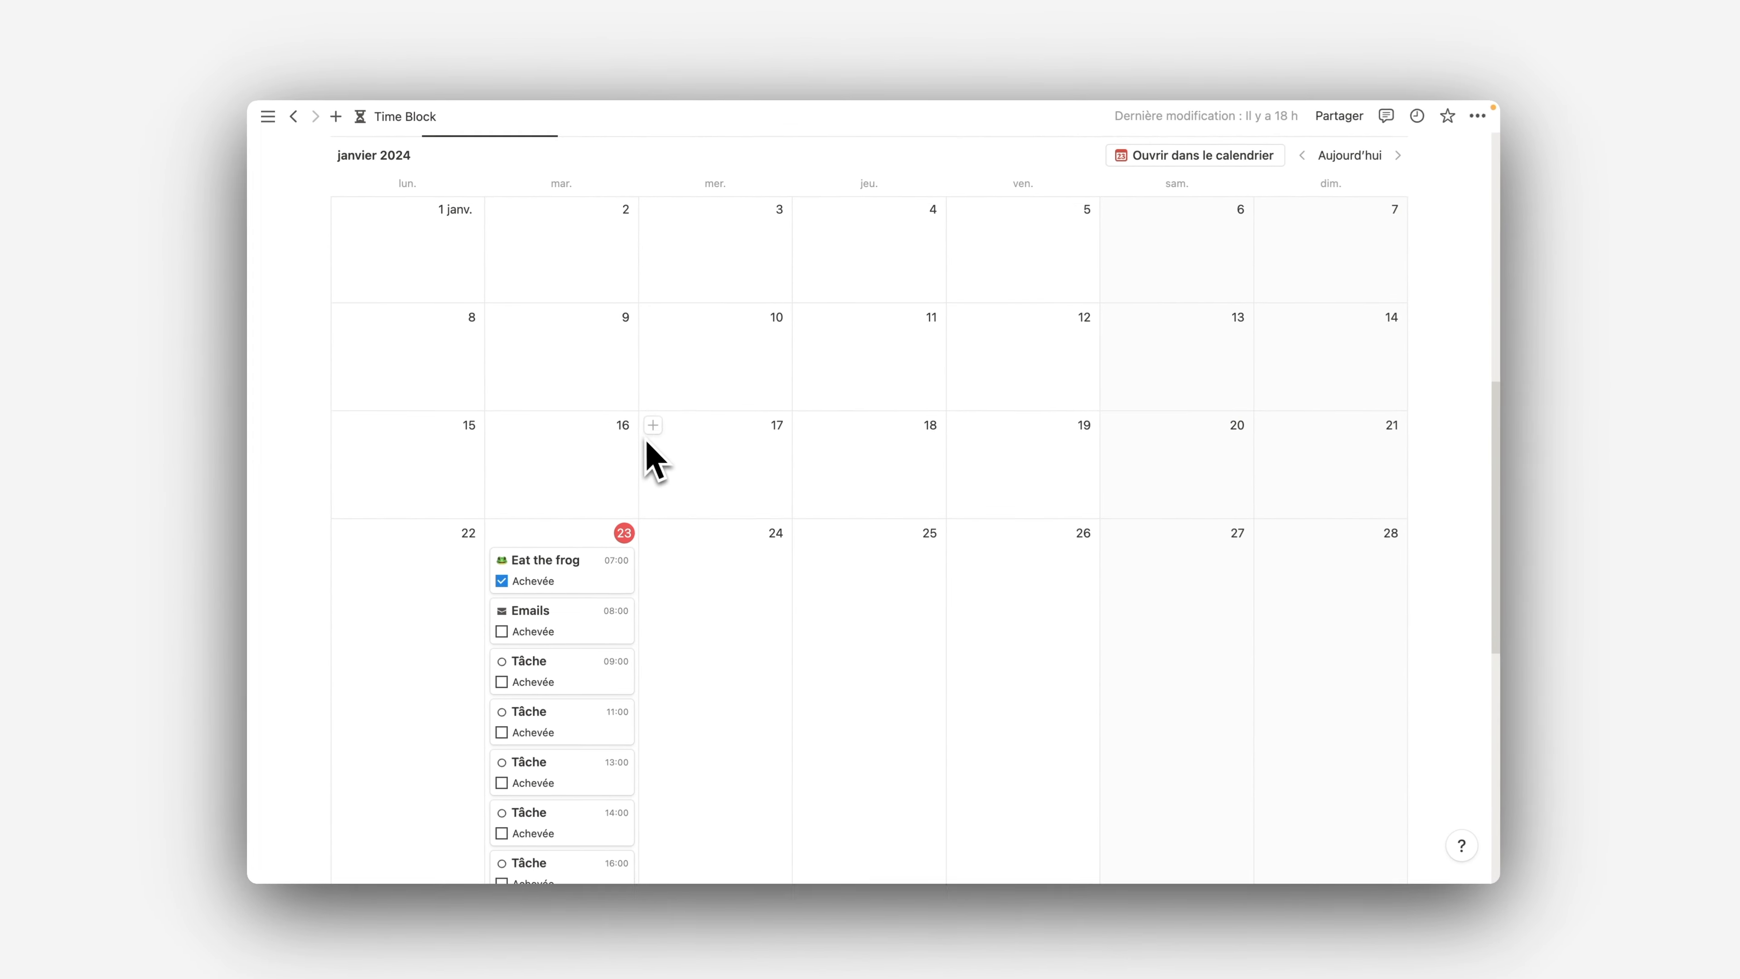
click(502, 570)
scroll(591, 486, up, 3)
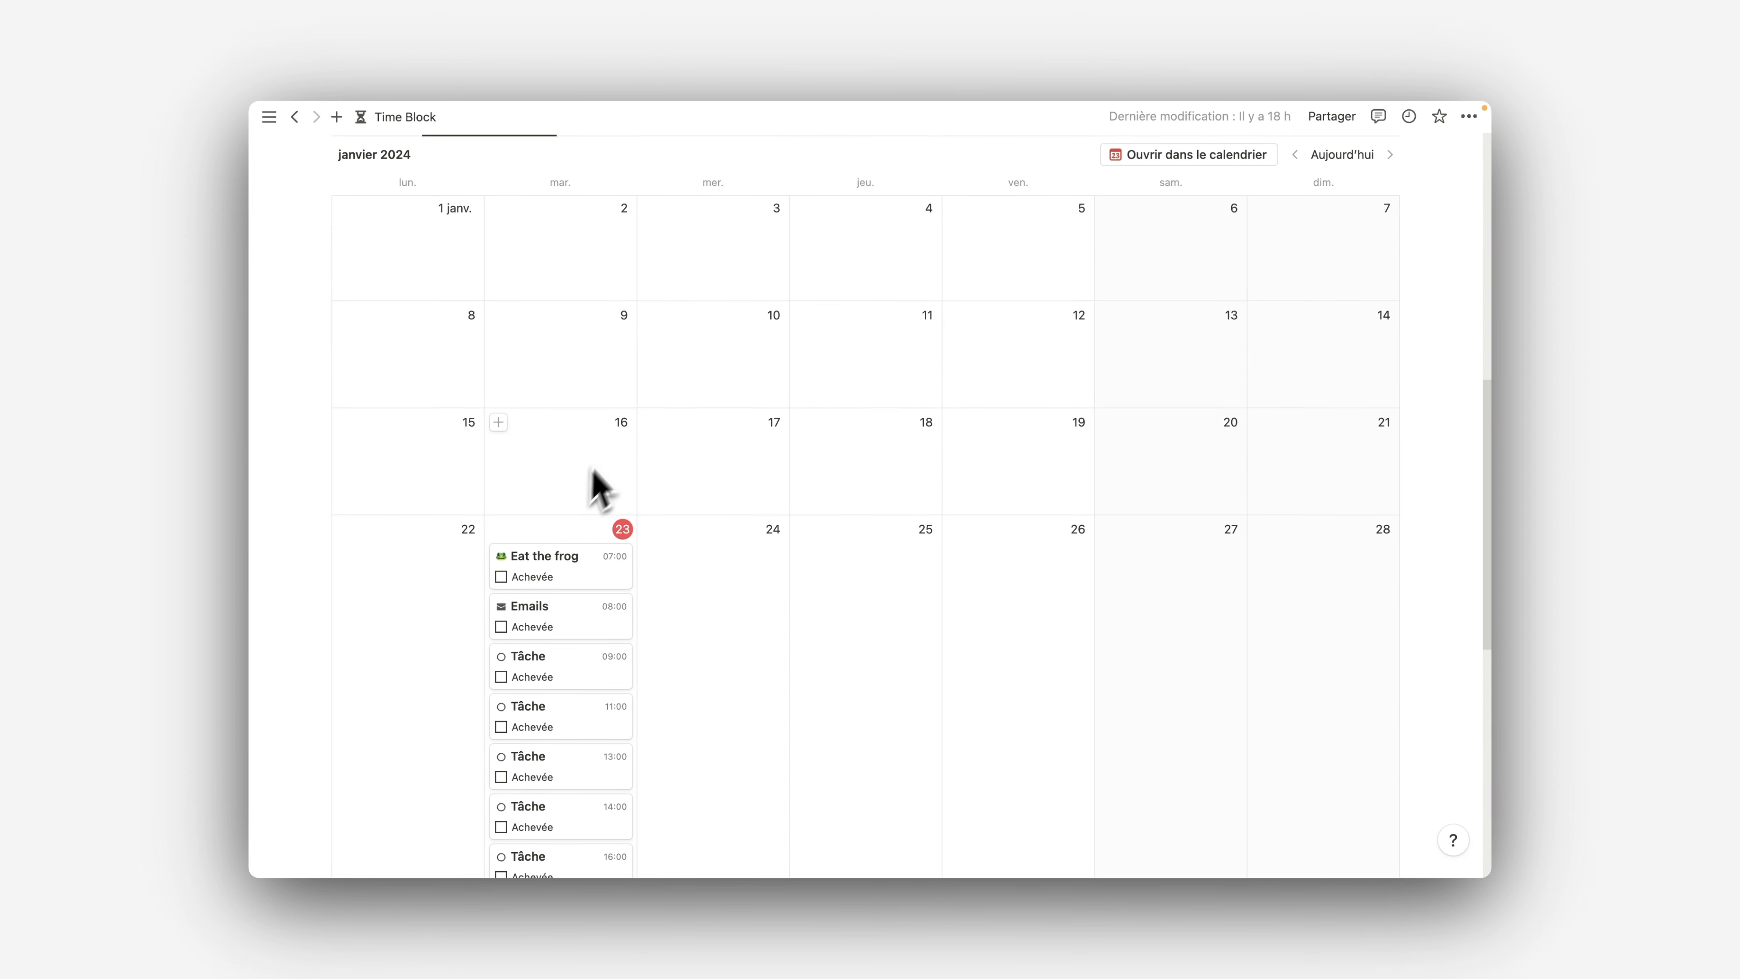
click(414, 314)
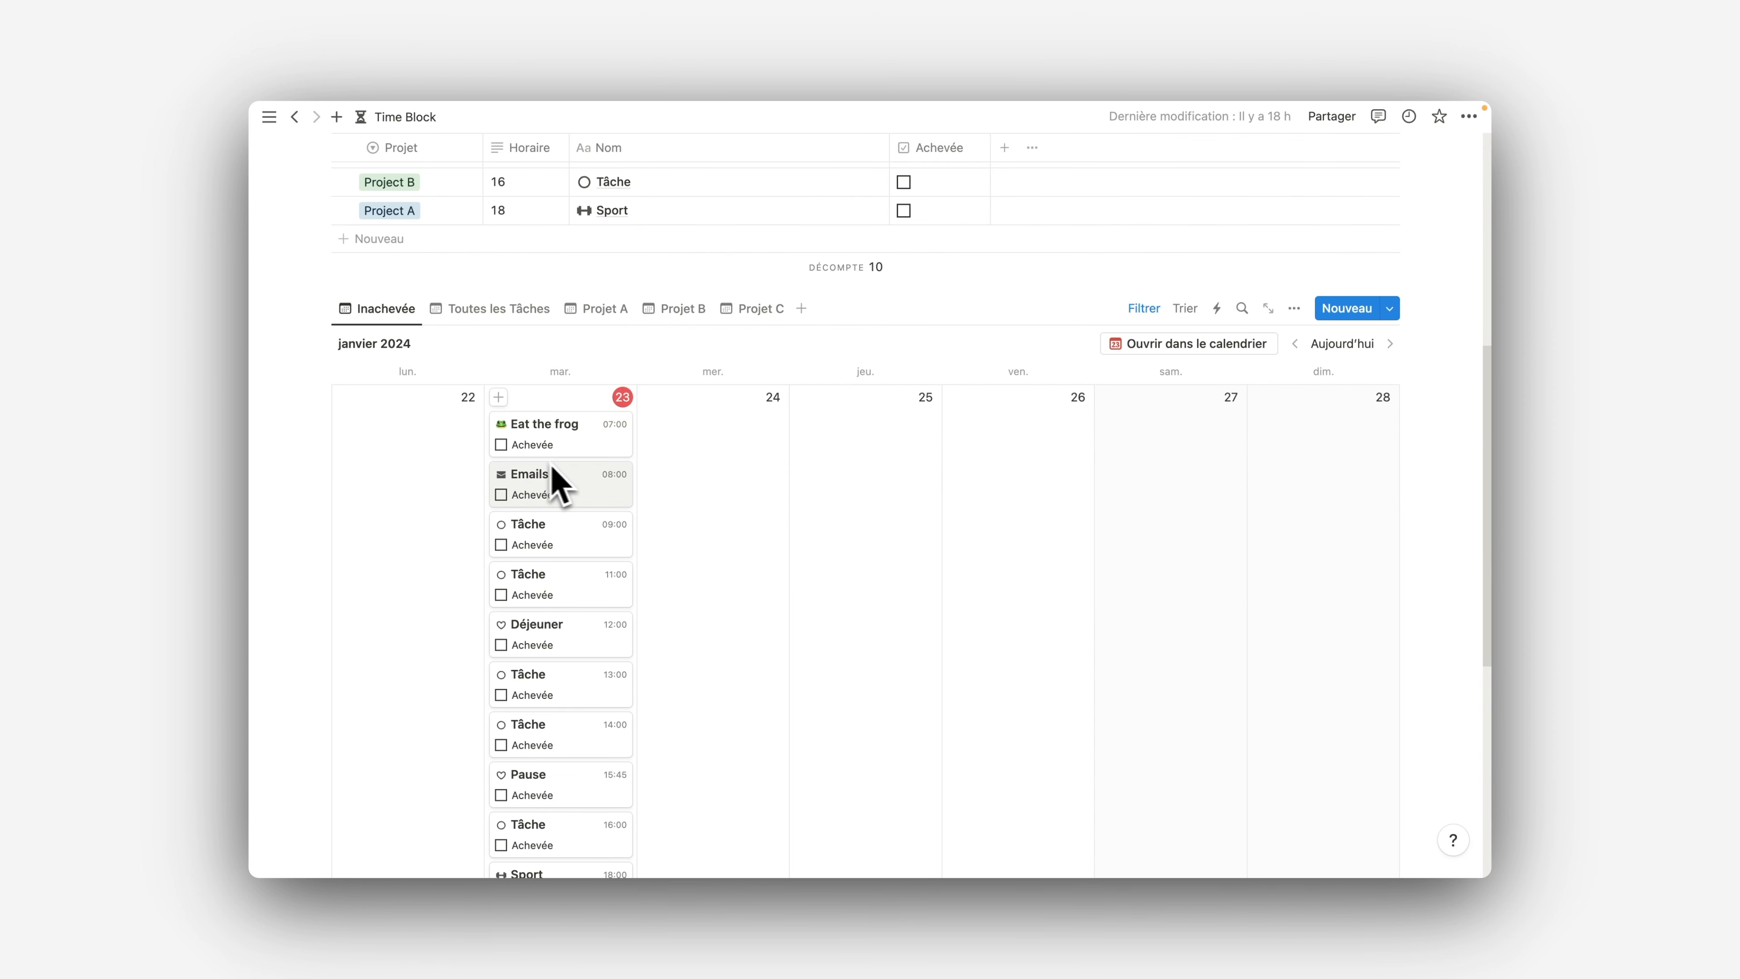
View the Projet A, Projet B and Projet C calendars one after another, and return to the Inachevée calendar
scroll(940, 369, down, 2)
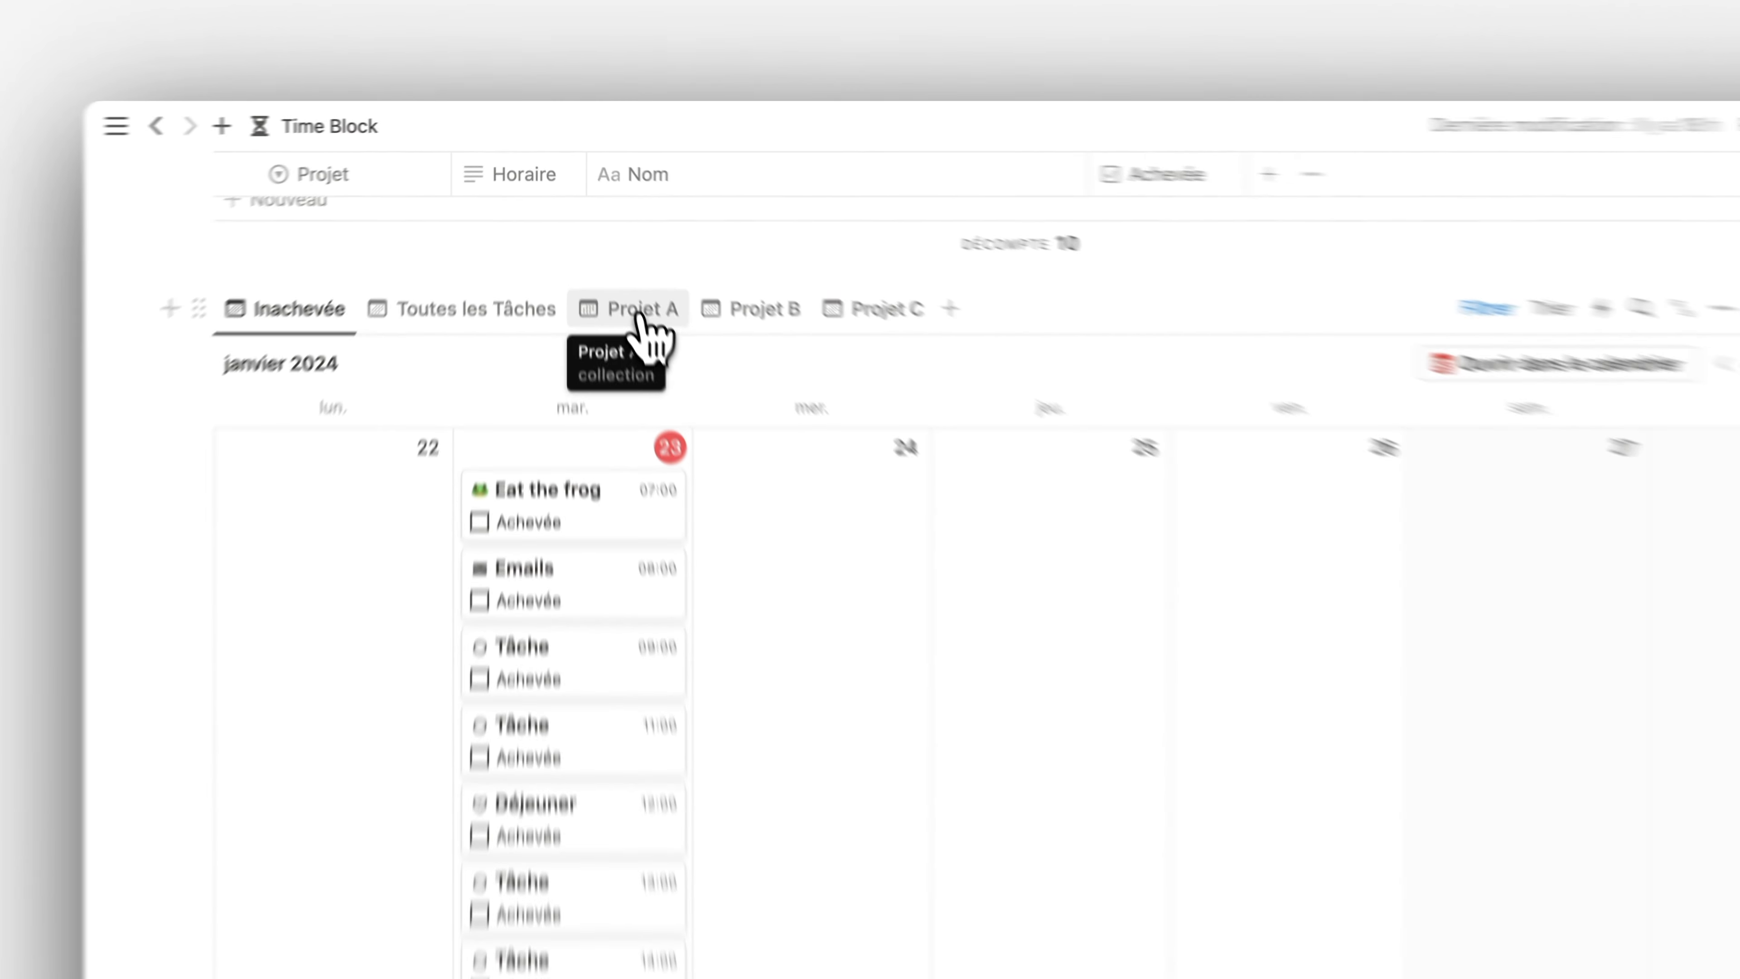
click(600, 235)
click(693, 236)
click(905, 376)
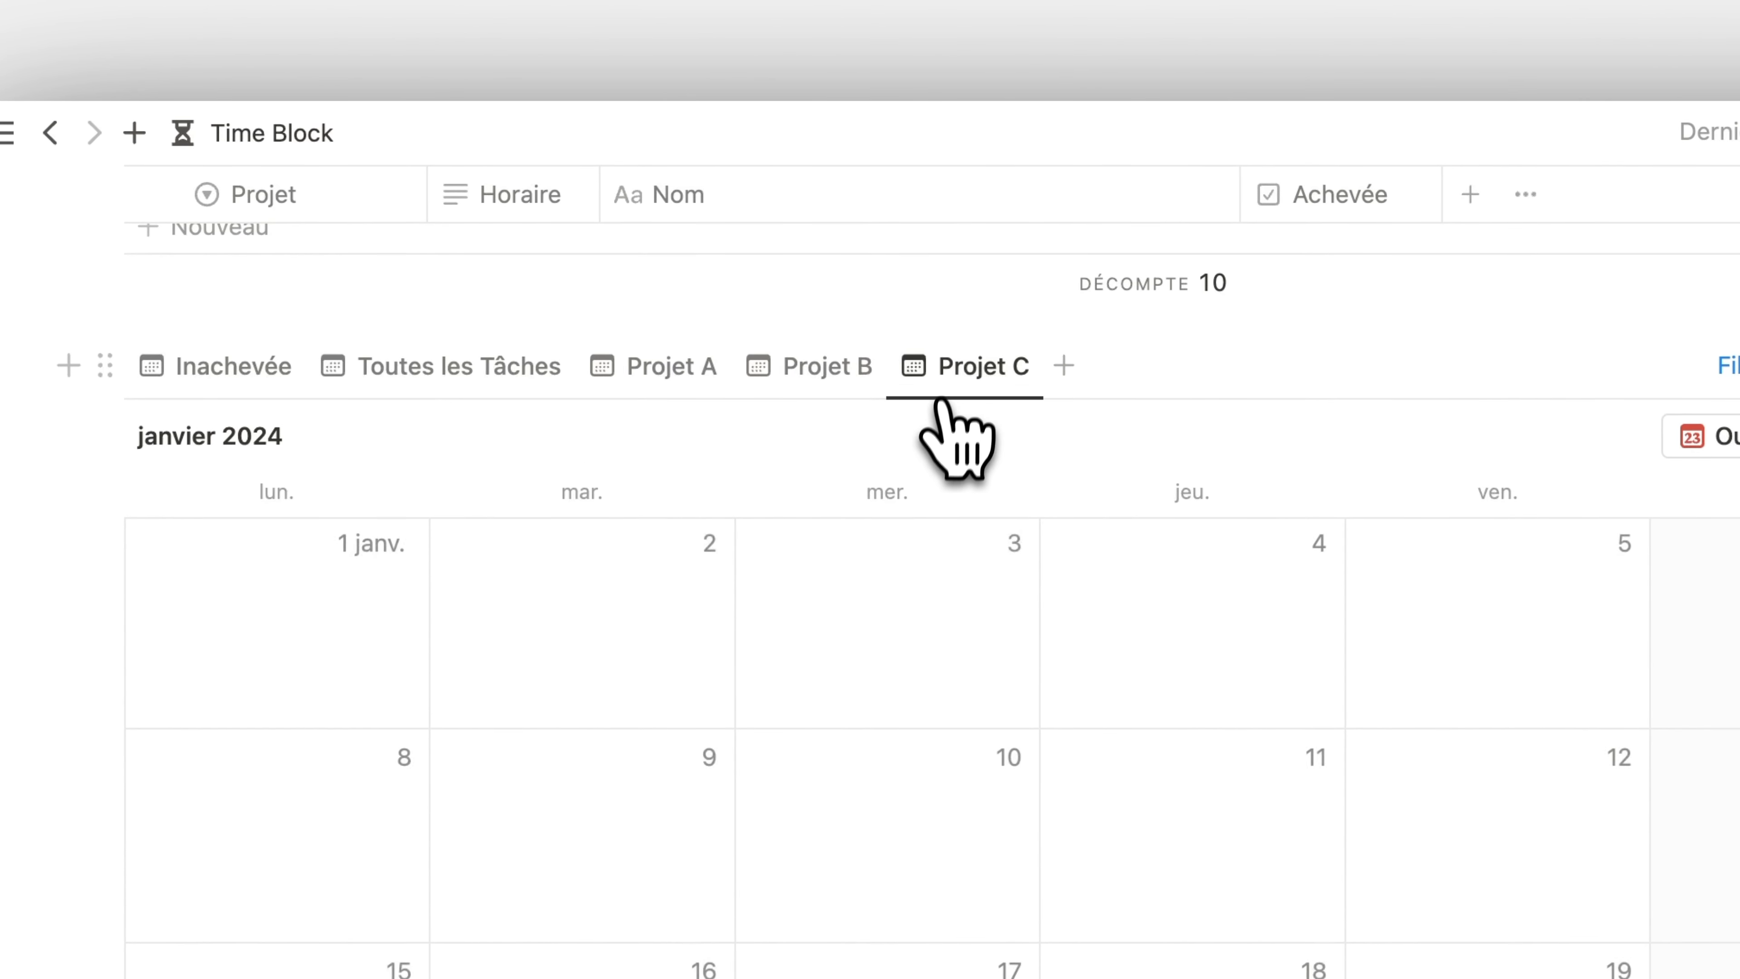
scroll(856, 421, up, 1)
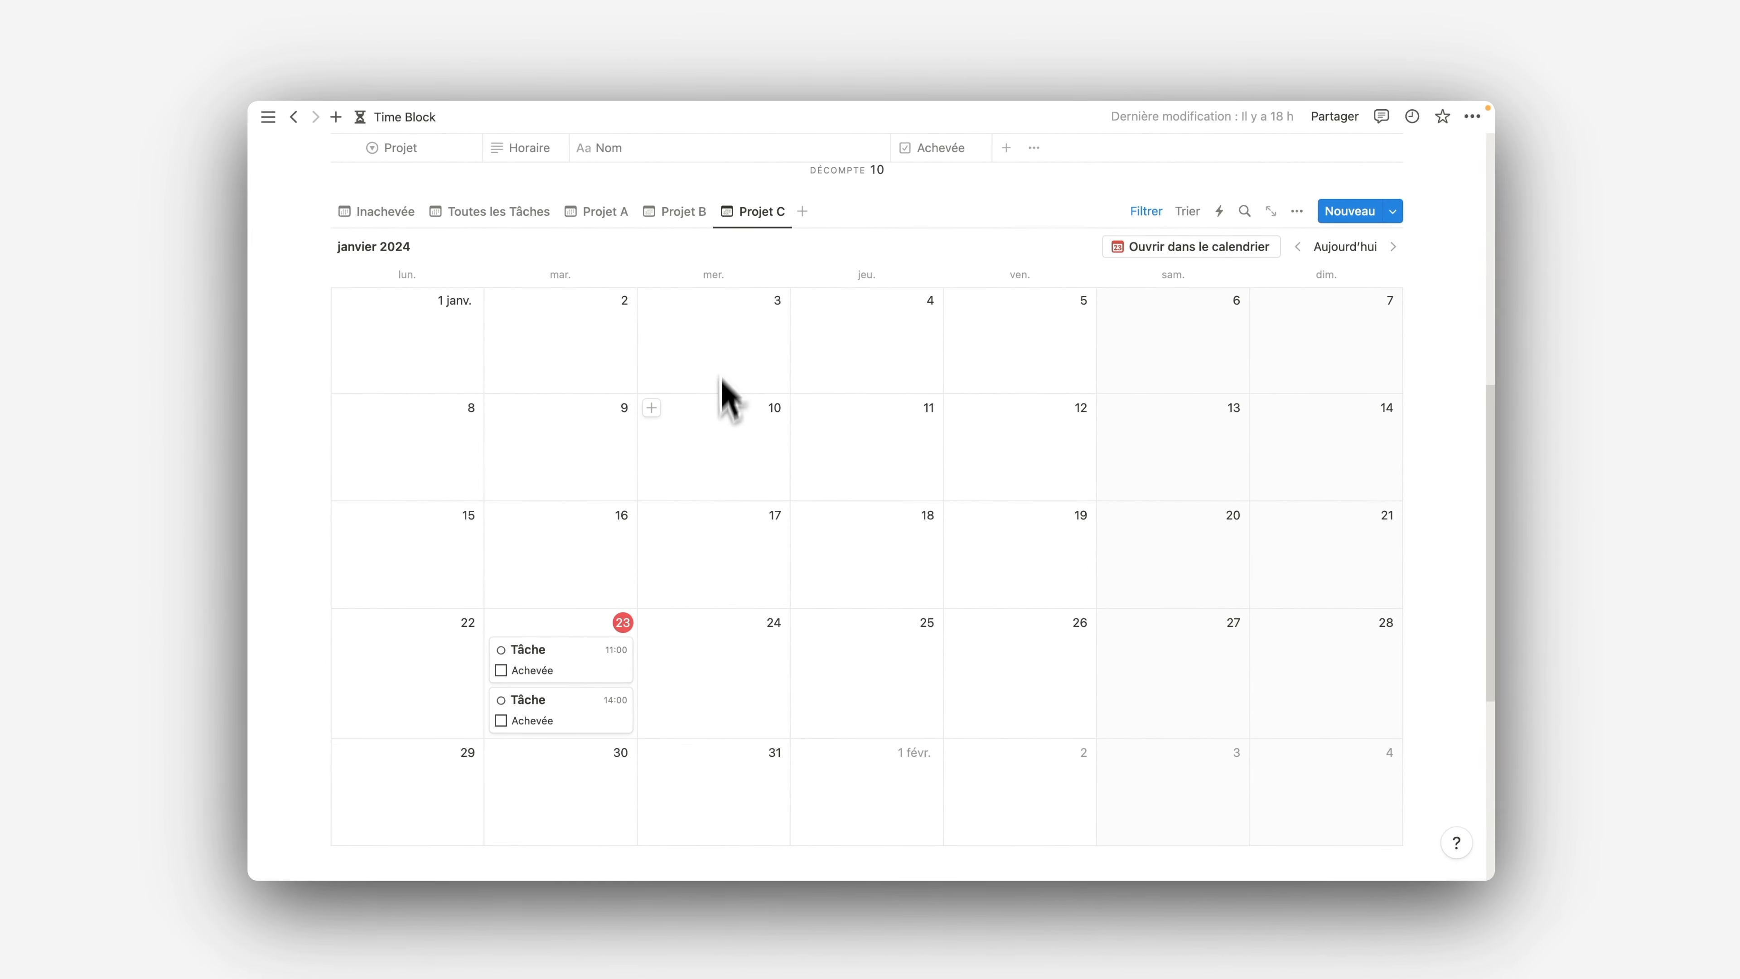
scroll(726, 397, down, 1)
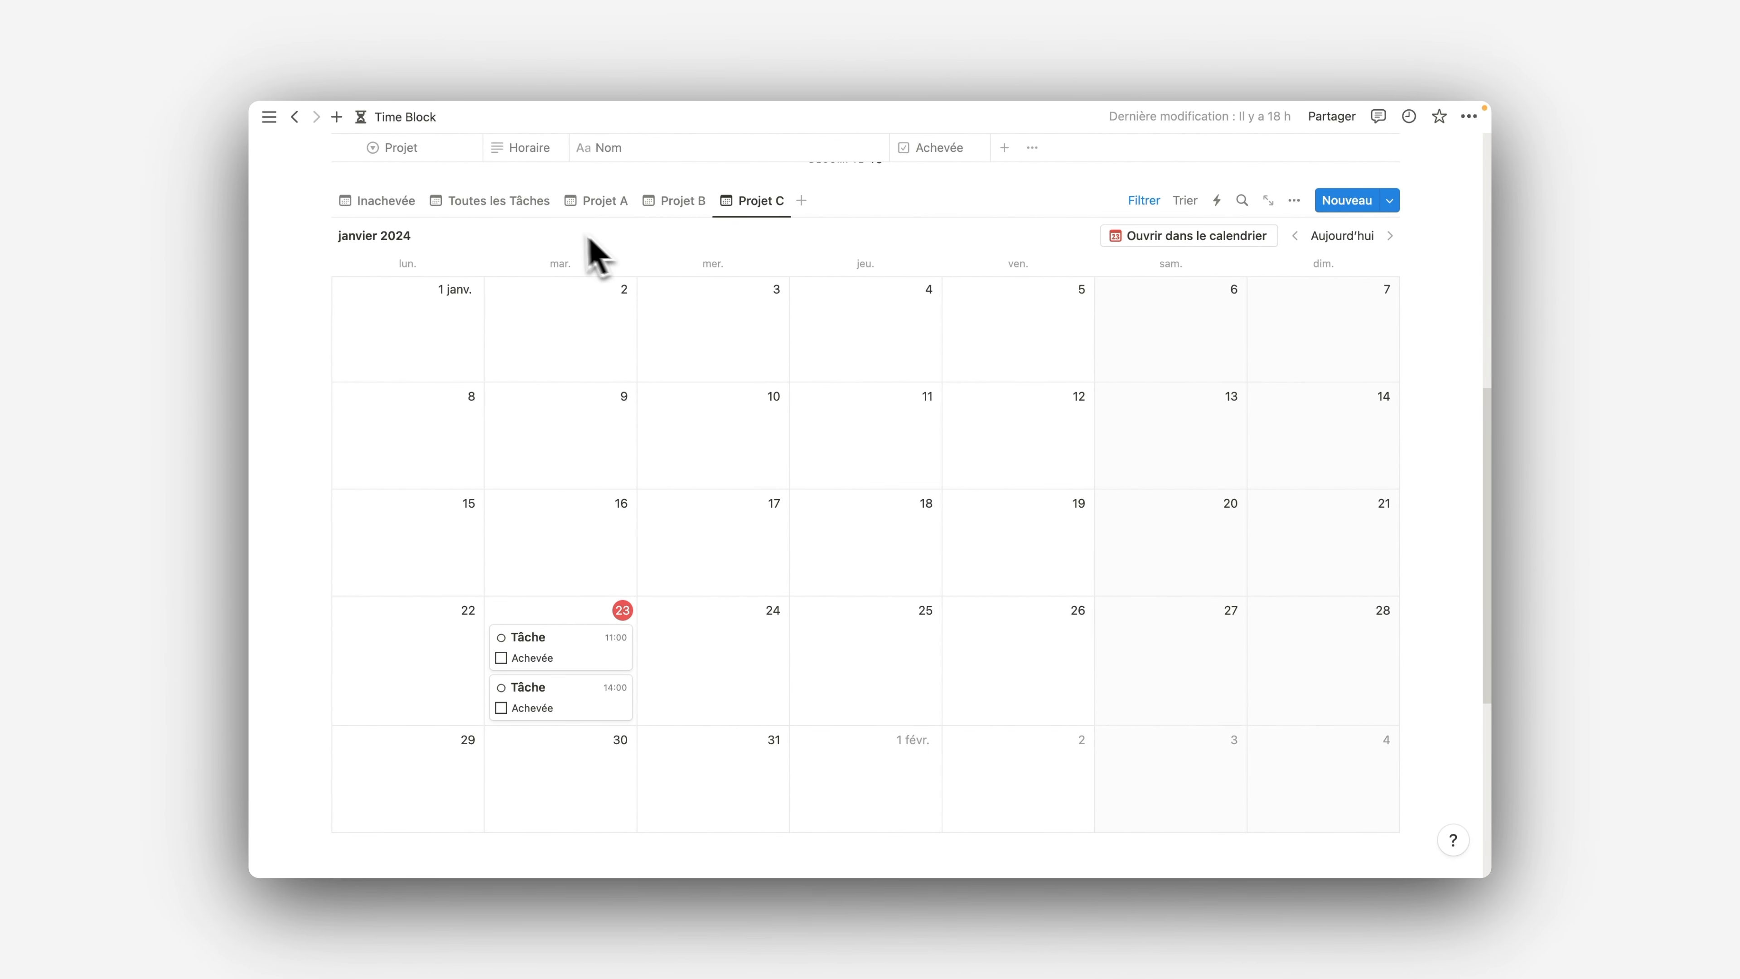
click(410, 201)
Add a task to the Tâches Non Planifiées table, named "Appeler" followed by the contact's first name
scroll(1368, 623, down, 8)
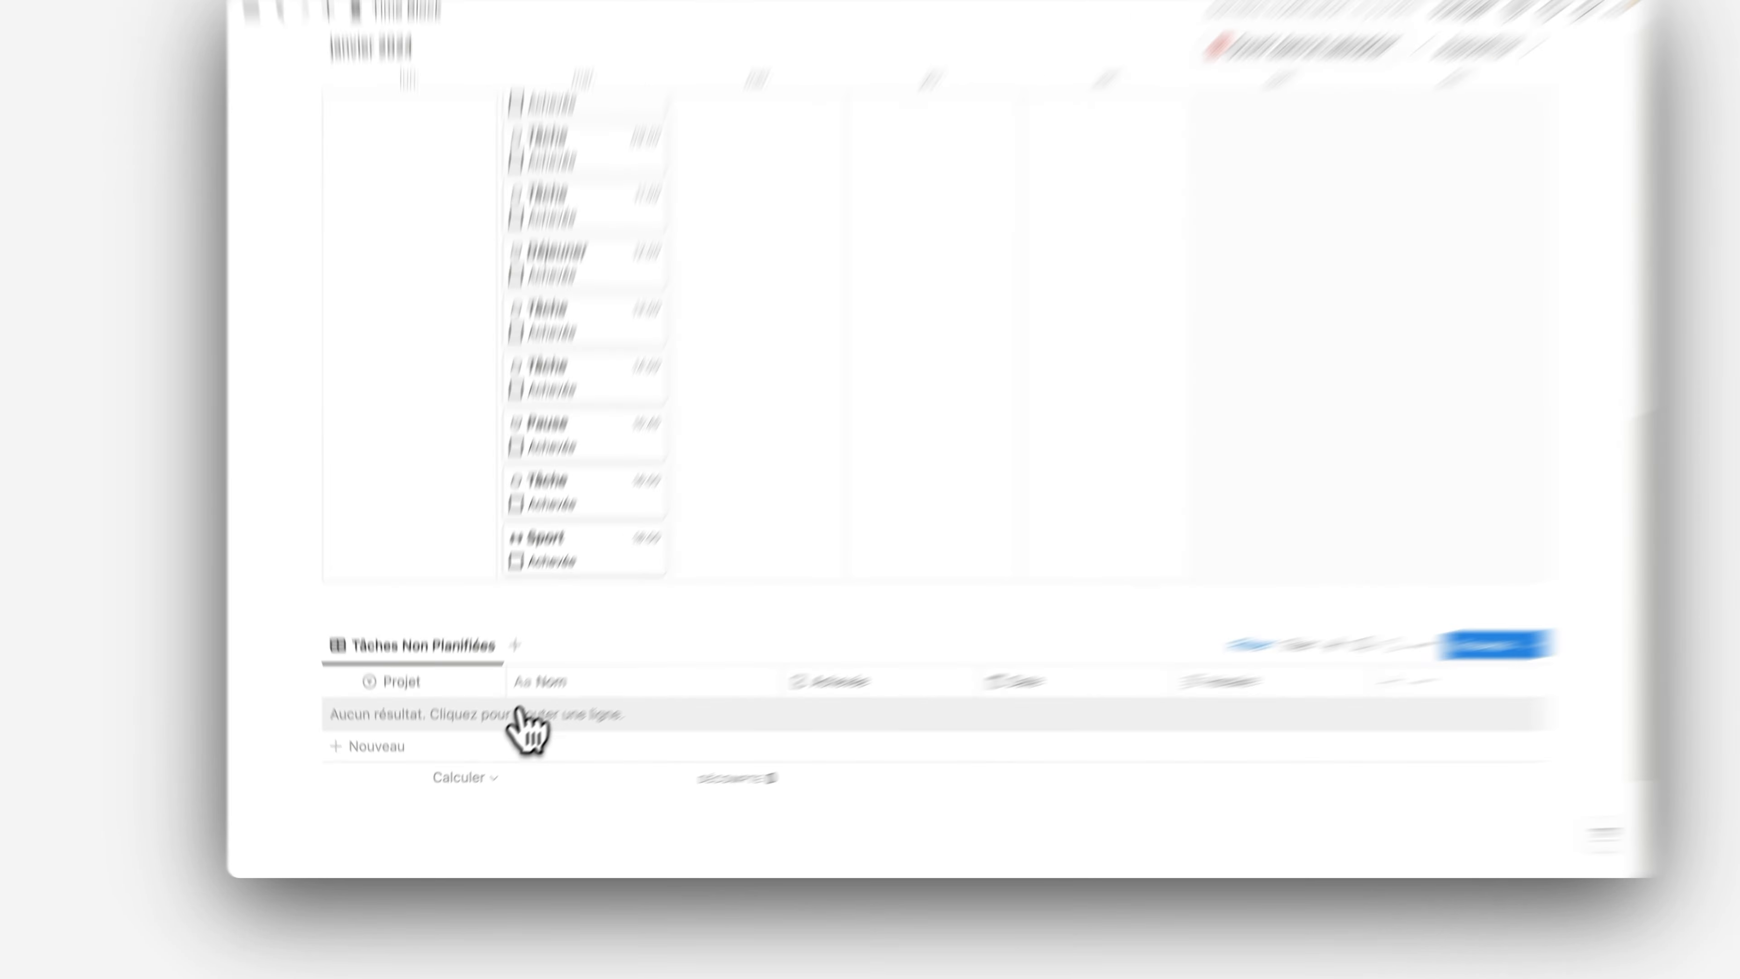
click(503, 734)
text(App)
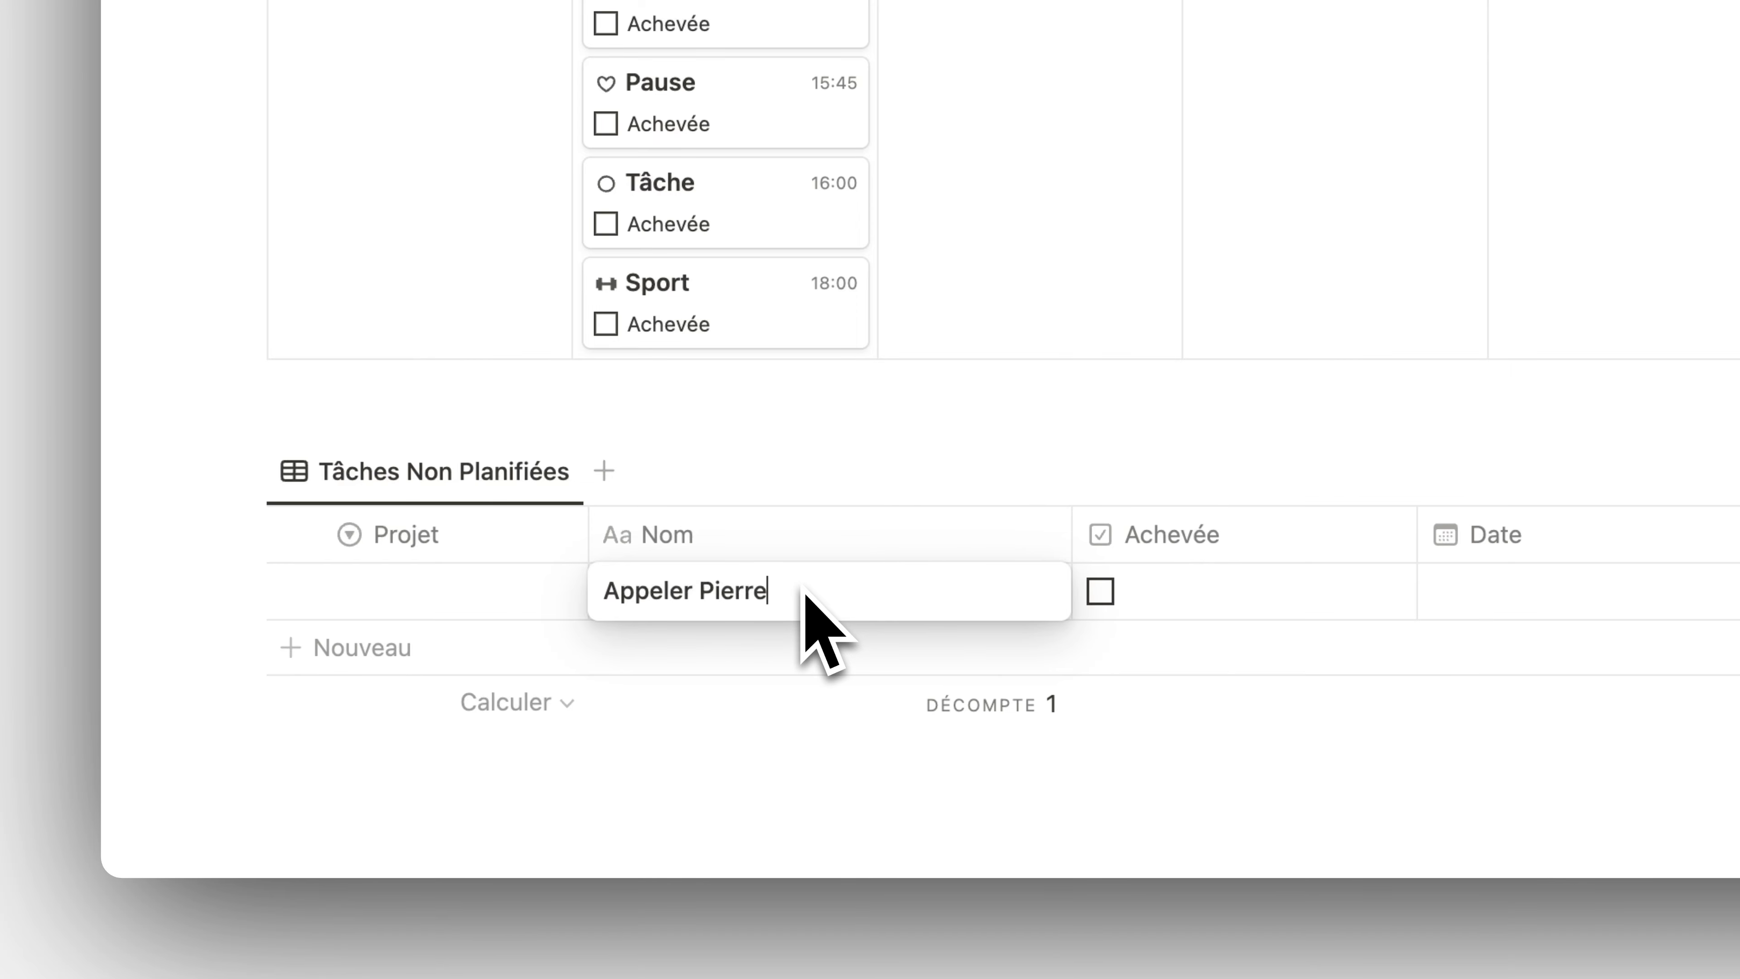
text(eler Pierre)
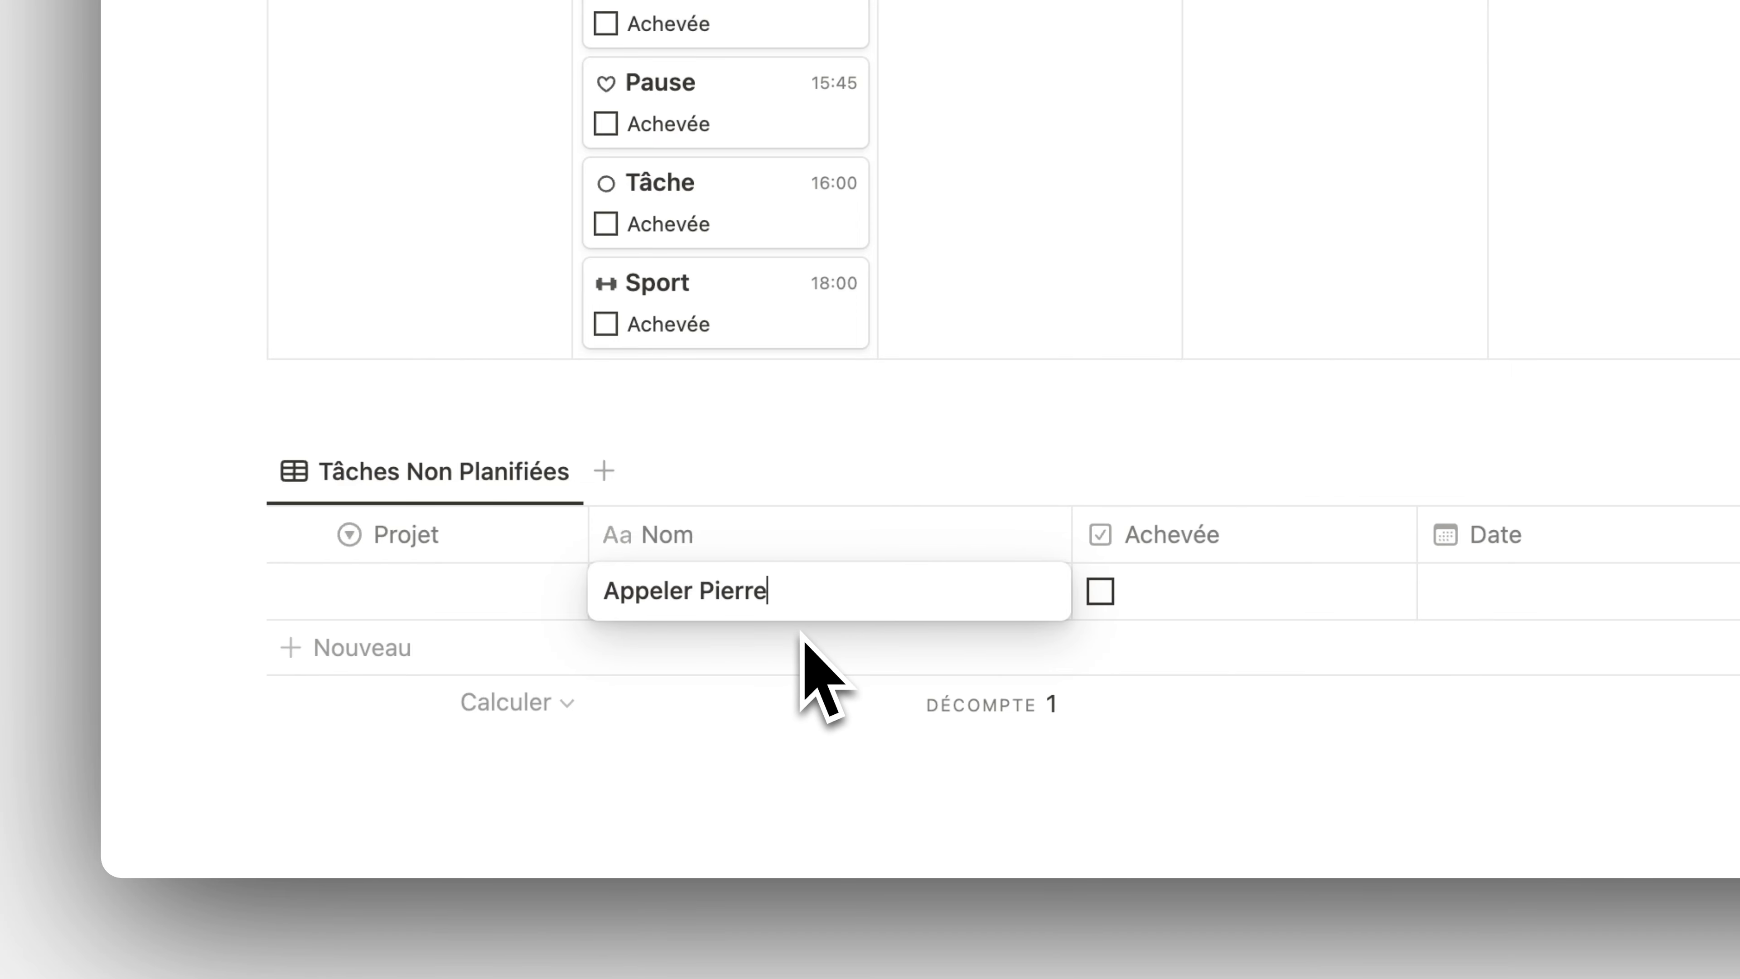
click(769, 644)
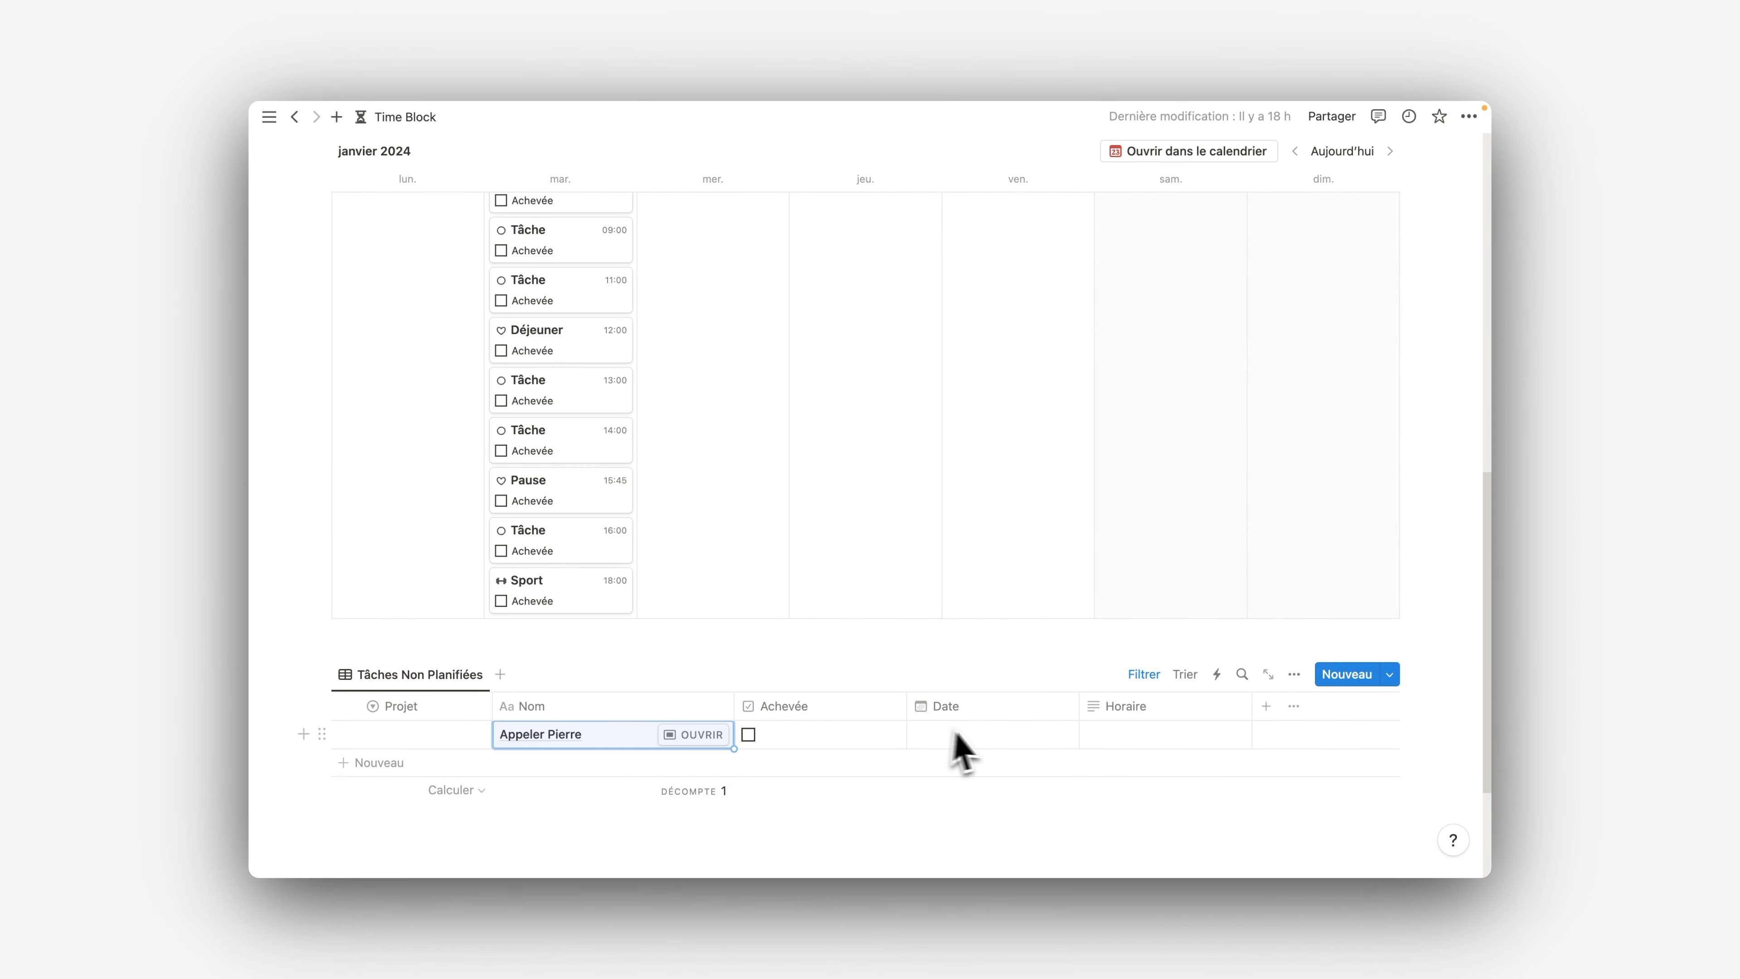
Examine how today's task table and the Inachevée calendar relate to the new entry in Tâches Non Planifiées
scroll(991, 739, up, 5)
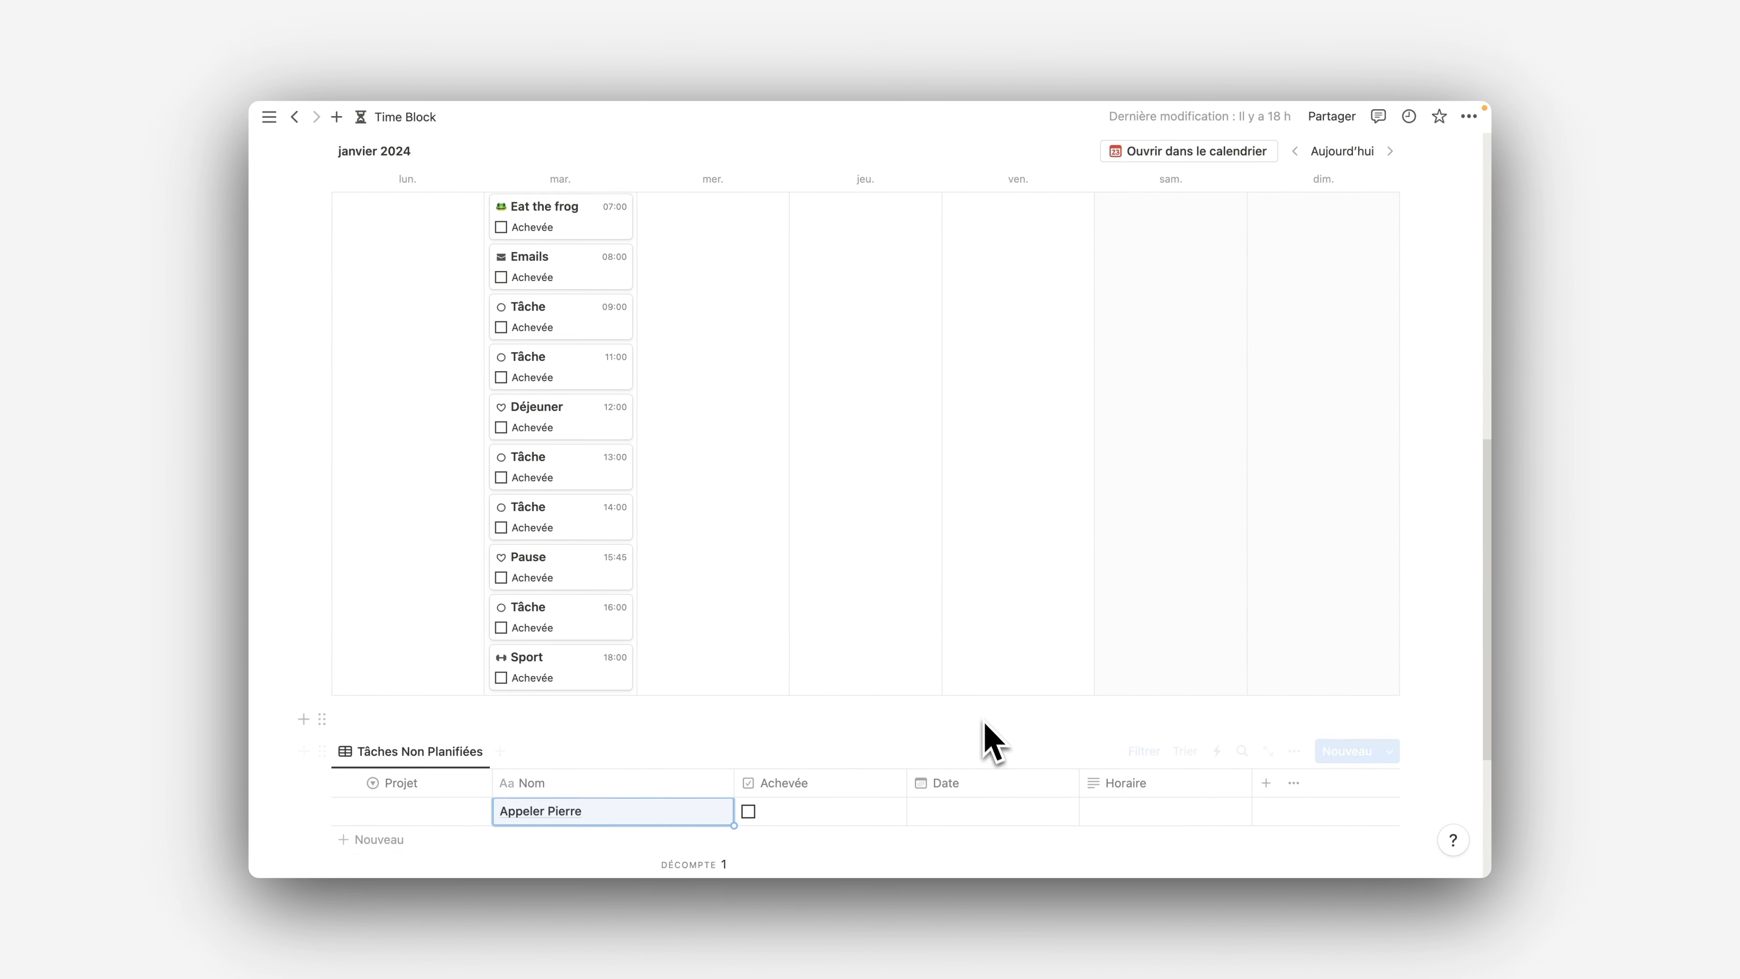
scroll(870, 452, up, 5)
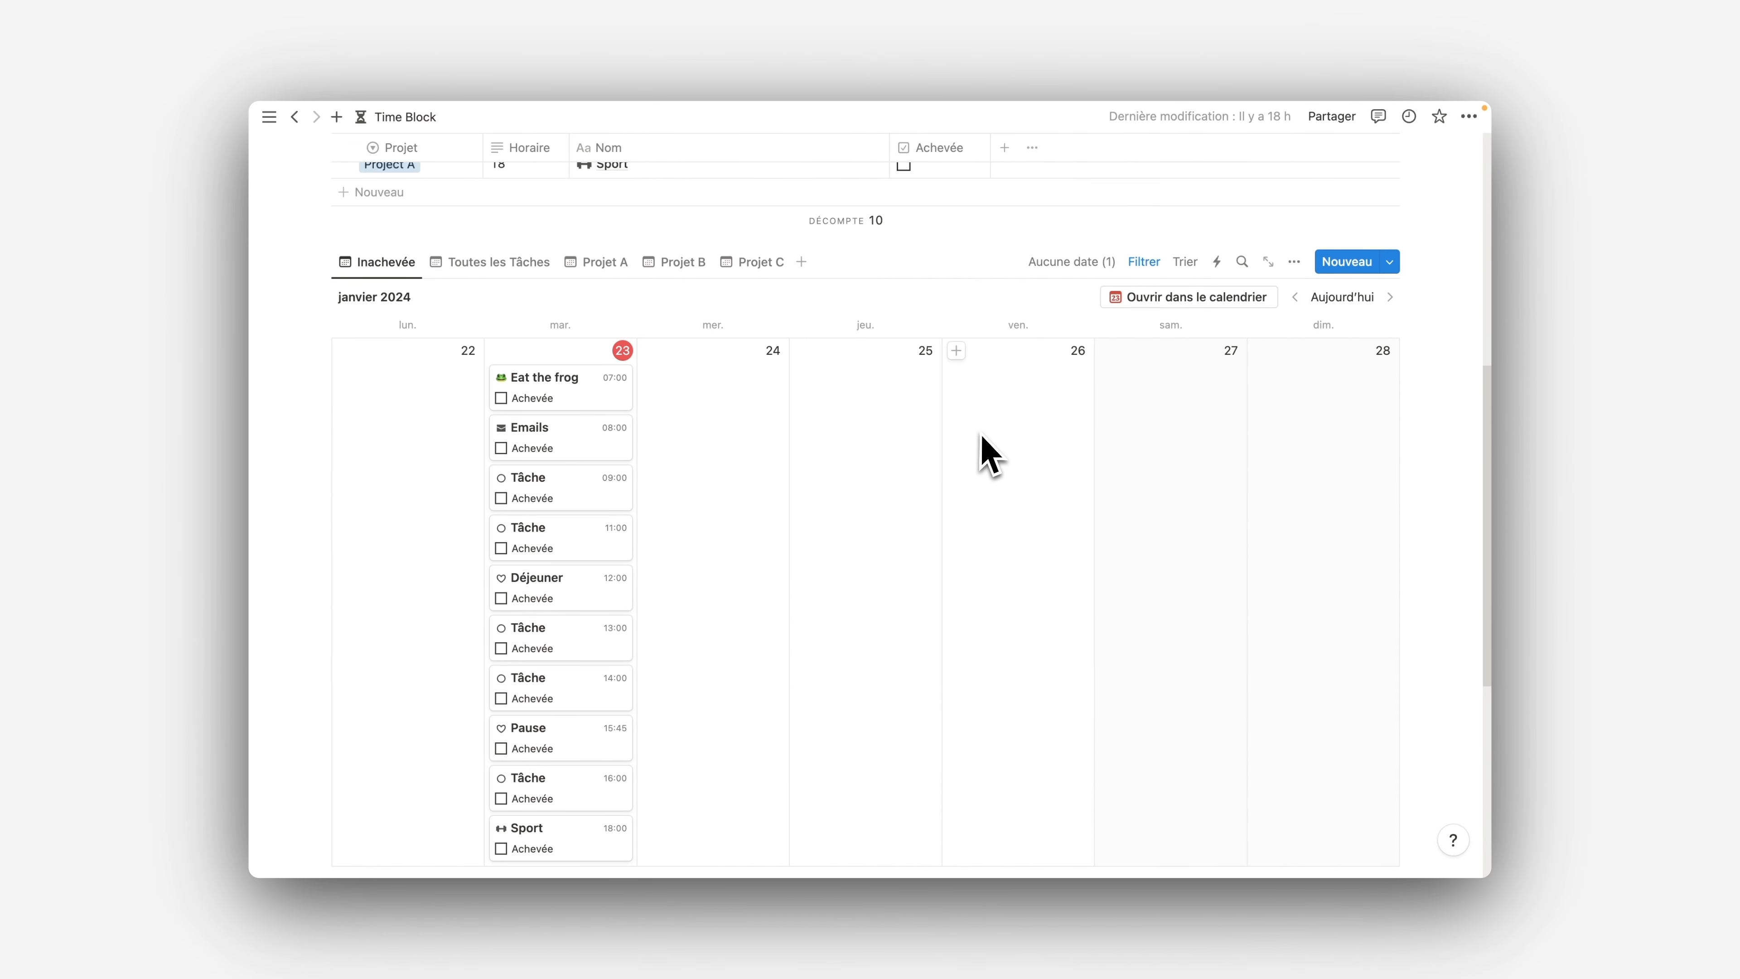
scroll(853, 425, up, 3)
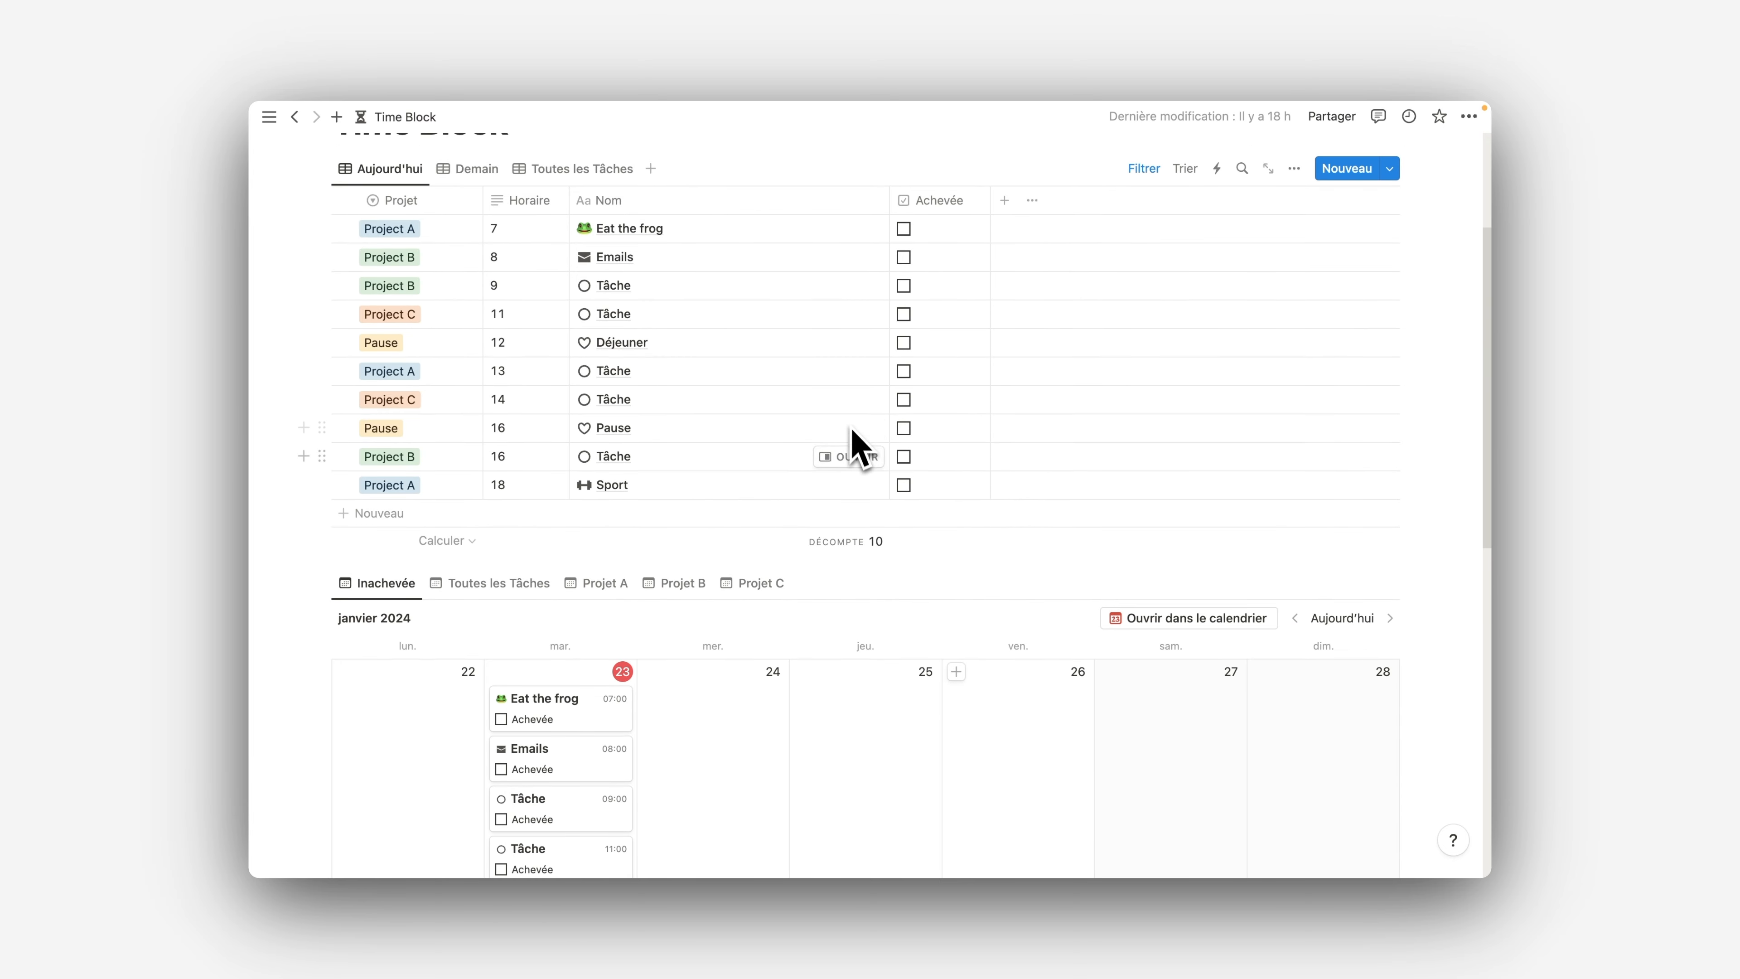
scroll(863, 467, down, 8)
scroll(883, 511, down, 5)
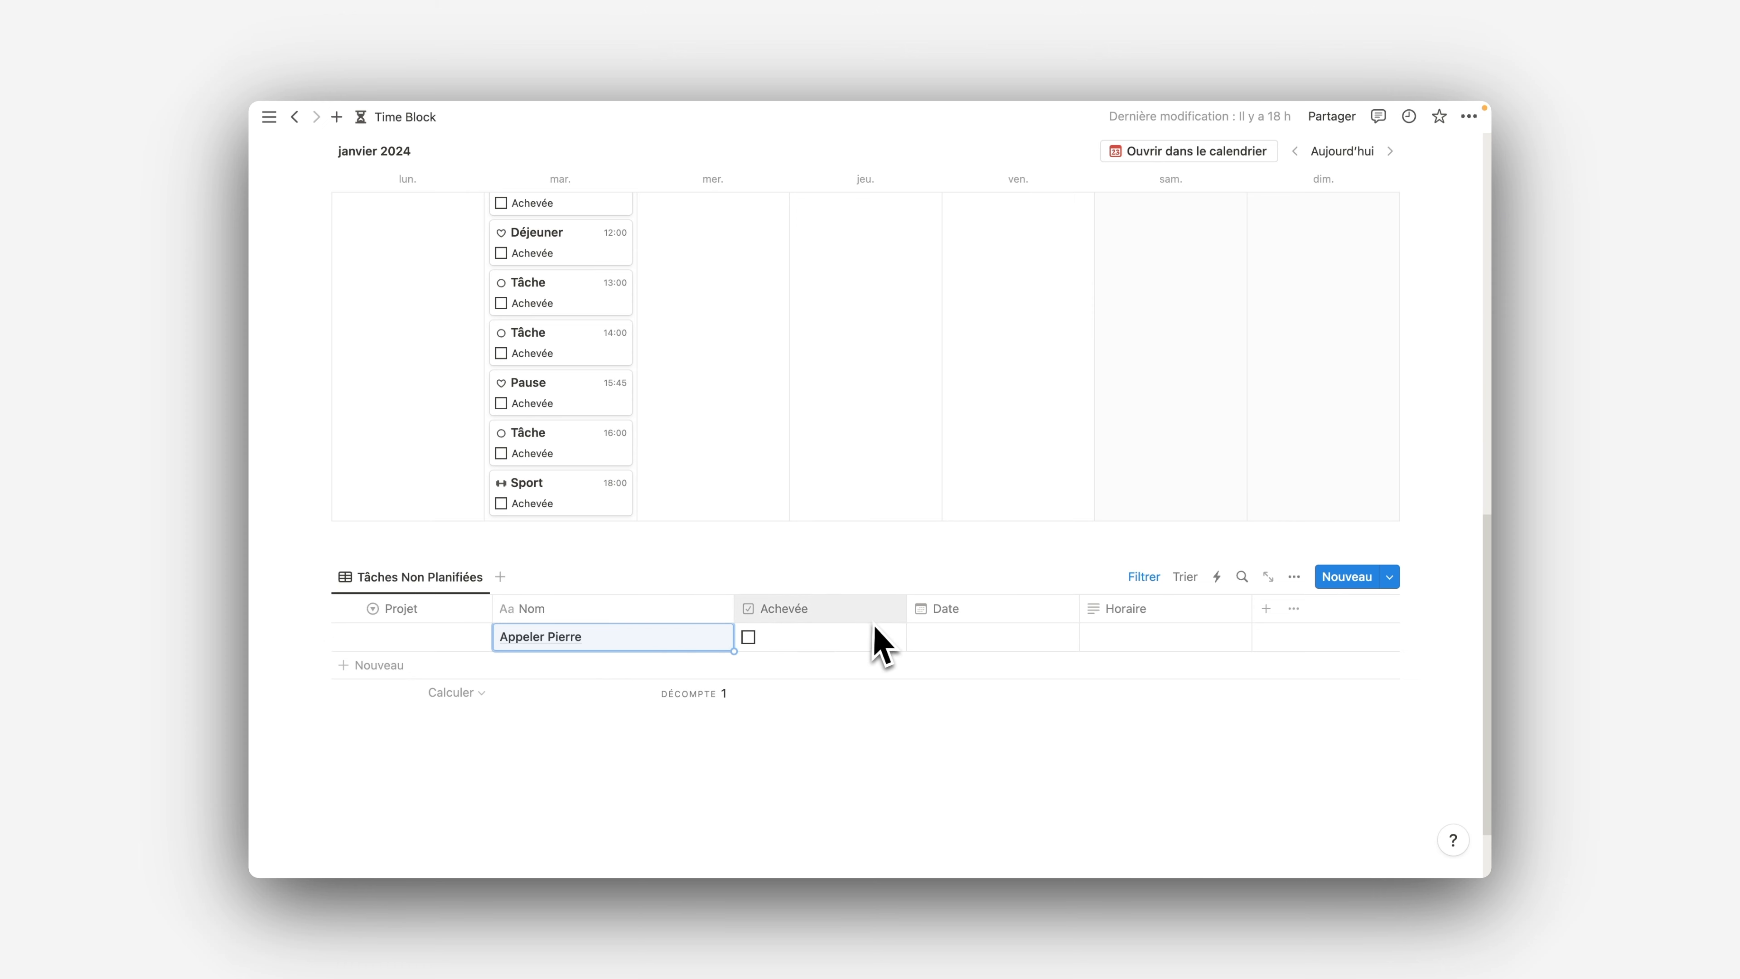
scroll(1165, 535, up, 10)
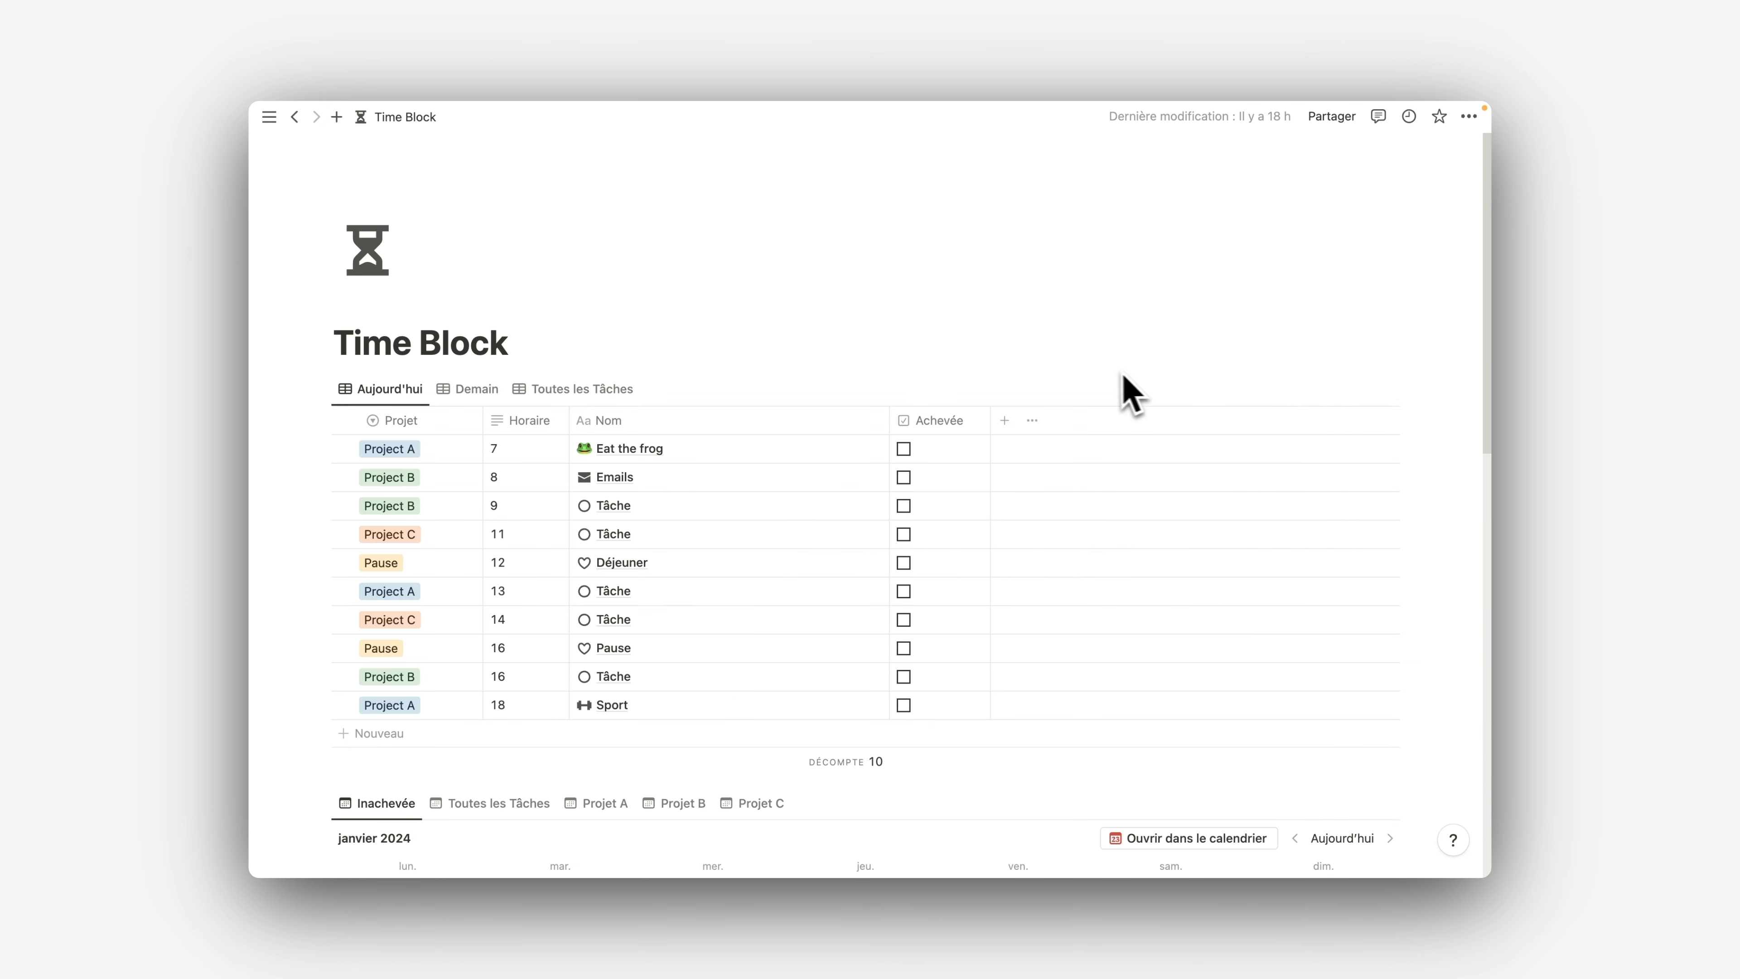
scroll(1045, 388, down, 2)
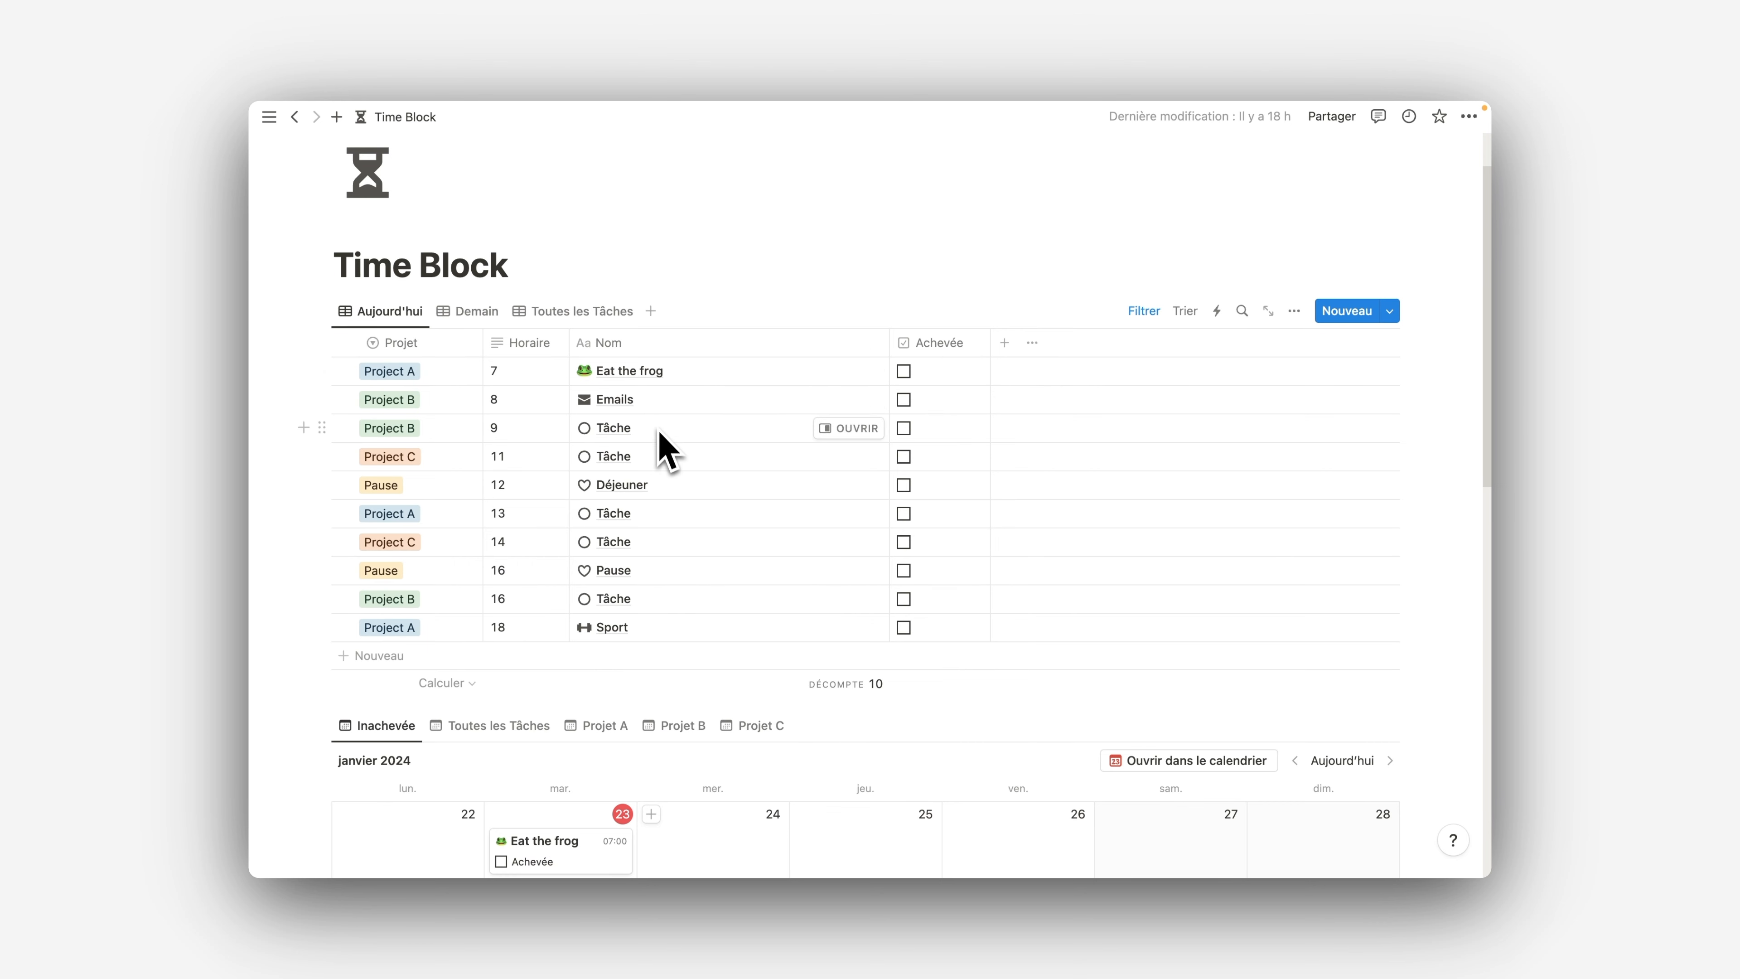
scroll(668, 467, down, 5)
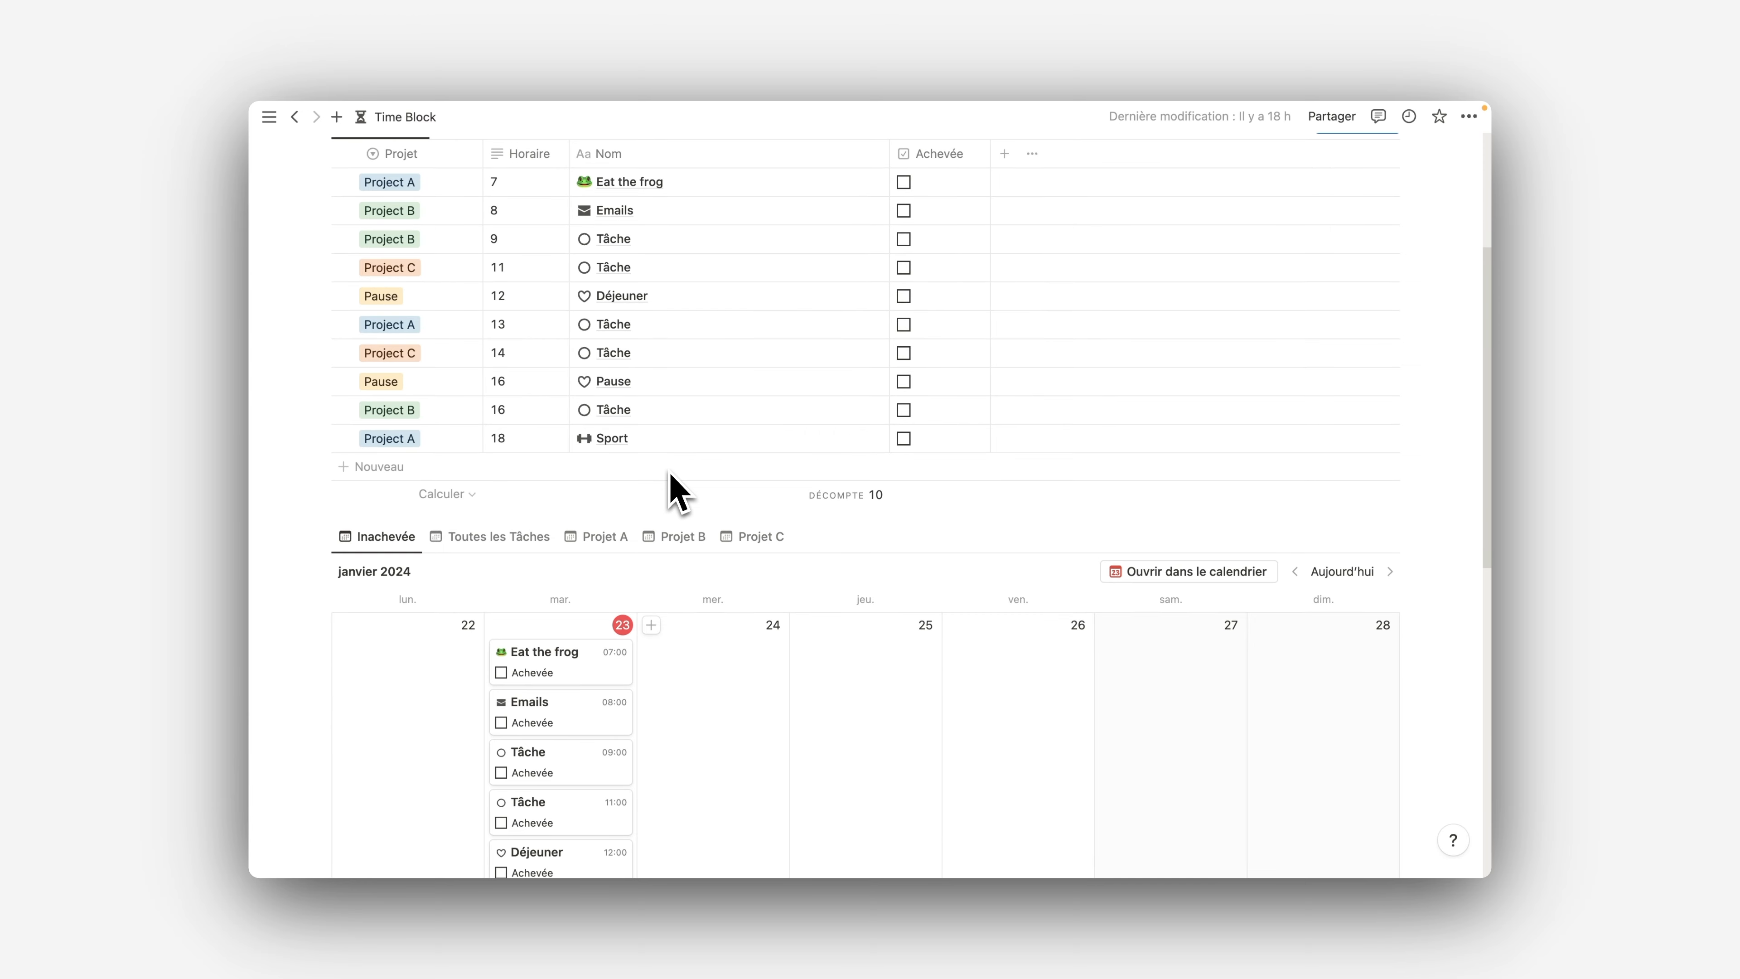
scroll(673, 490, down, 8)
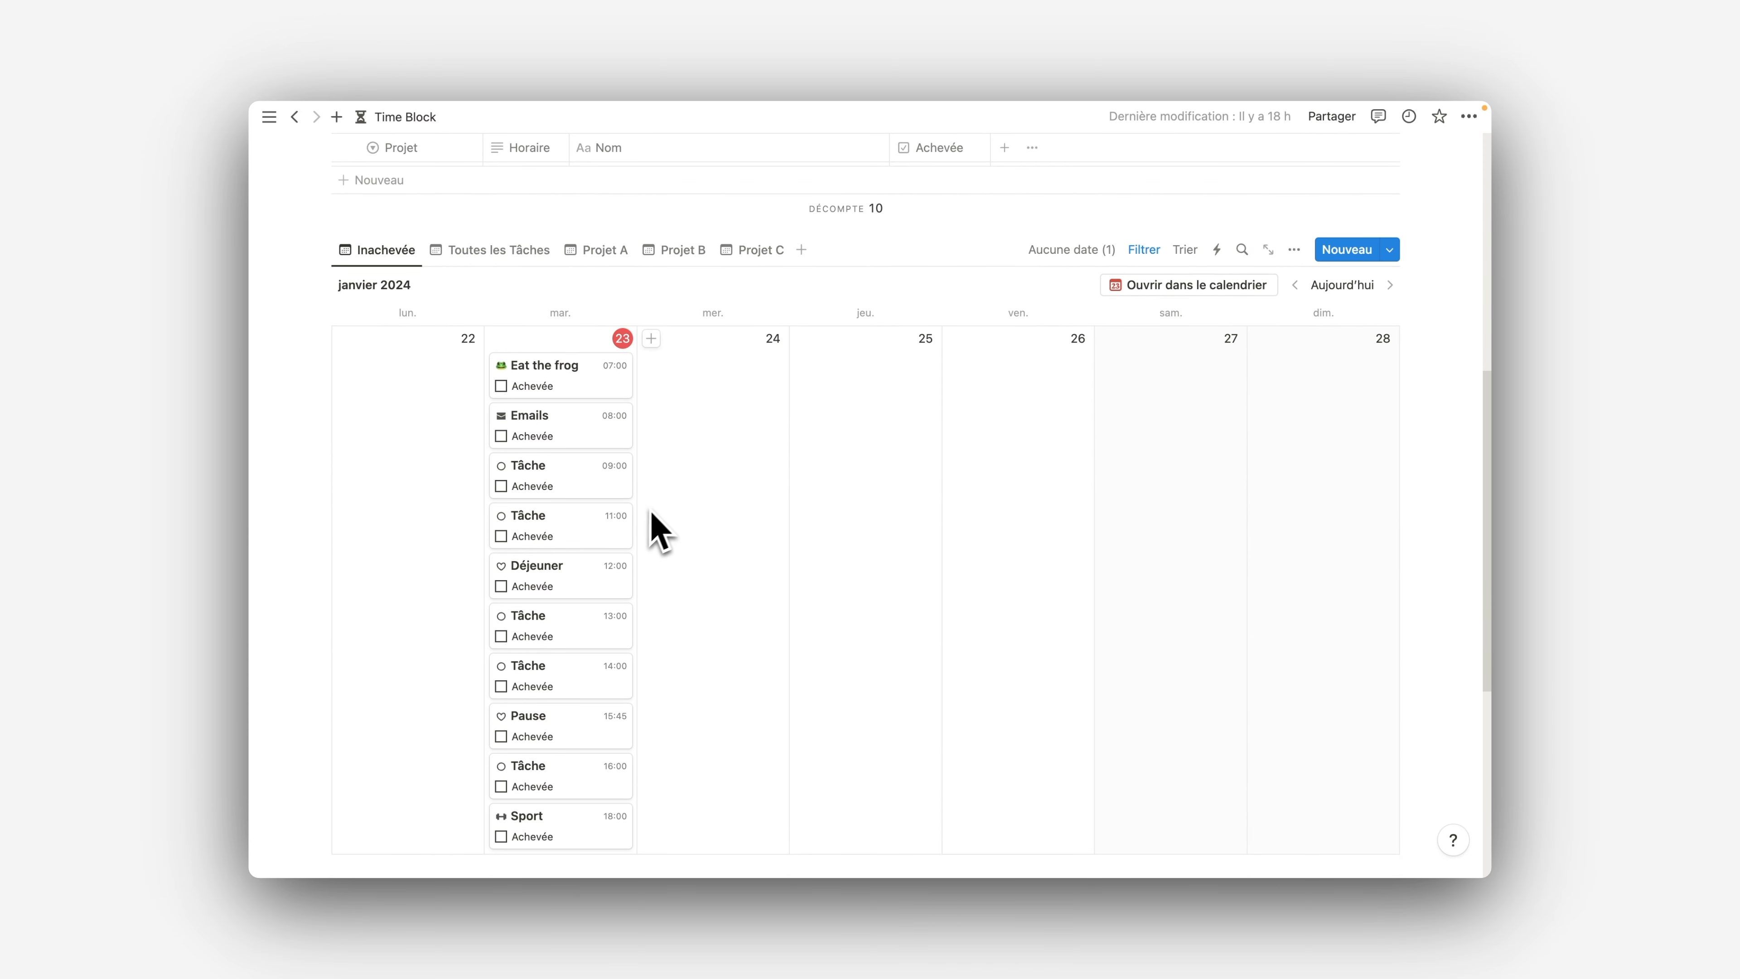
Move the 13:00 Tâche from January 23 to January 24 in the Inachevée calendar and check today's task table
scroll(685, 510, down, 1)
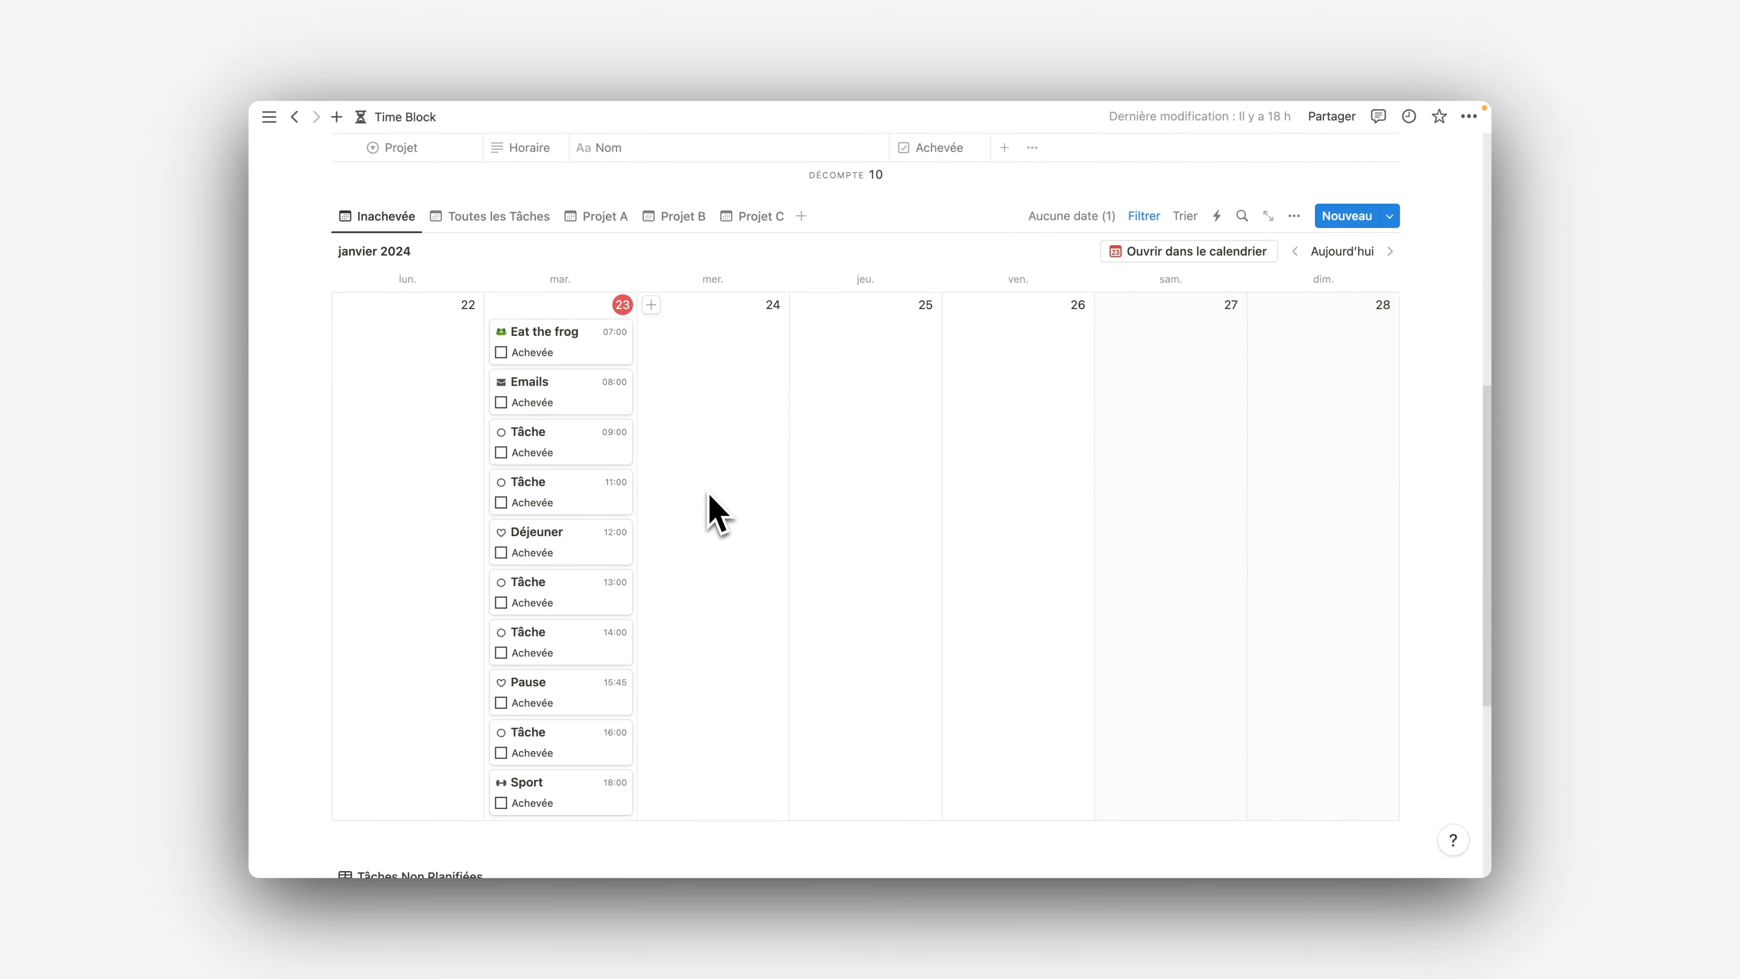
scroll(718, 516, down, 1)
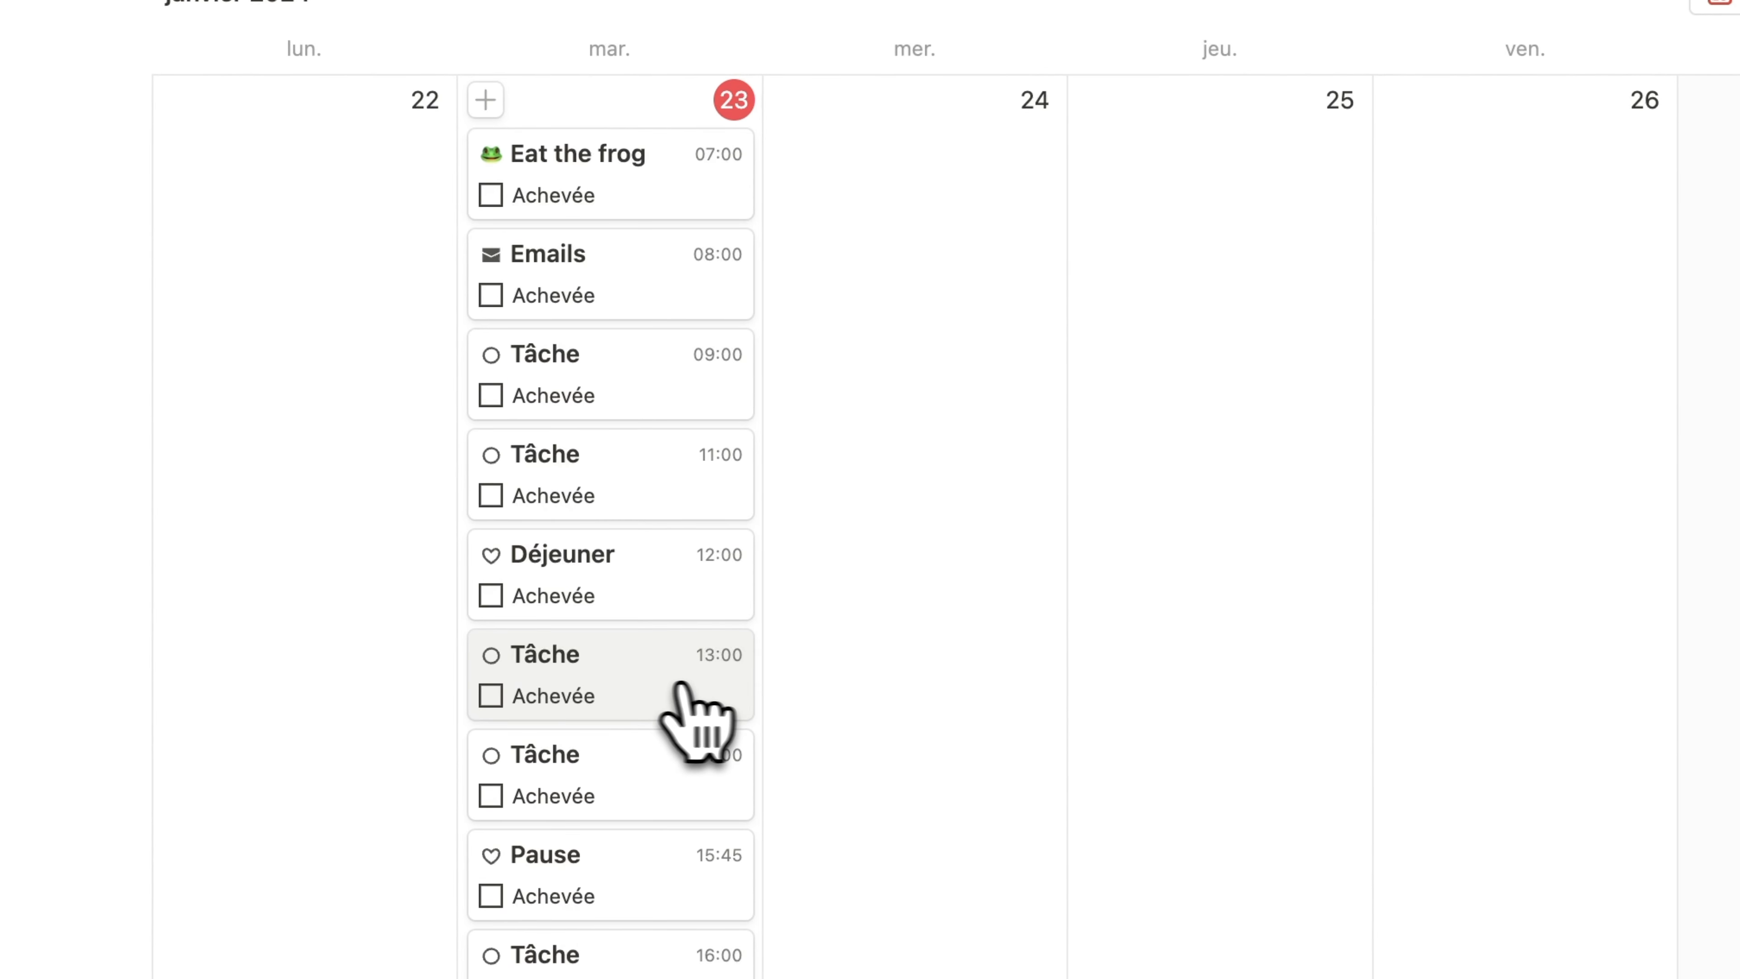
drag(689, 680, 963, 270)
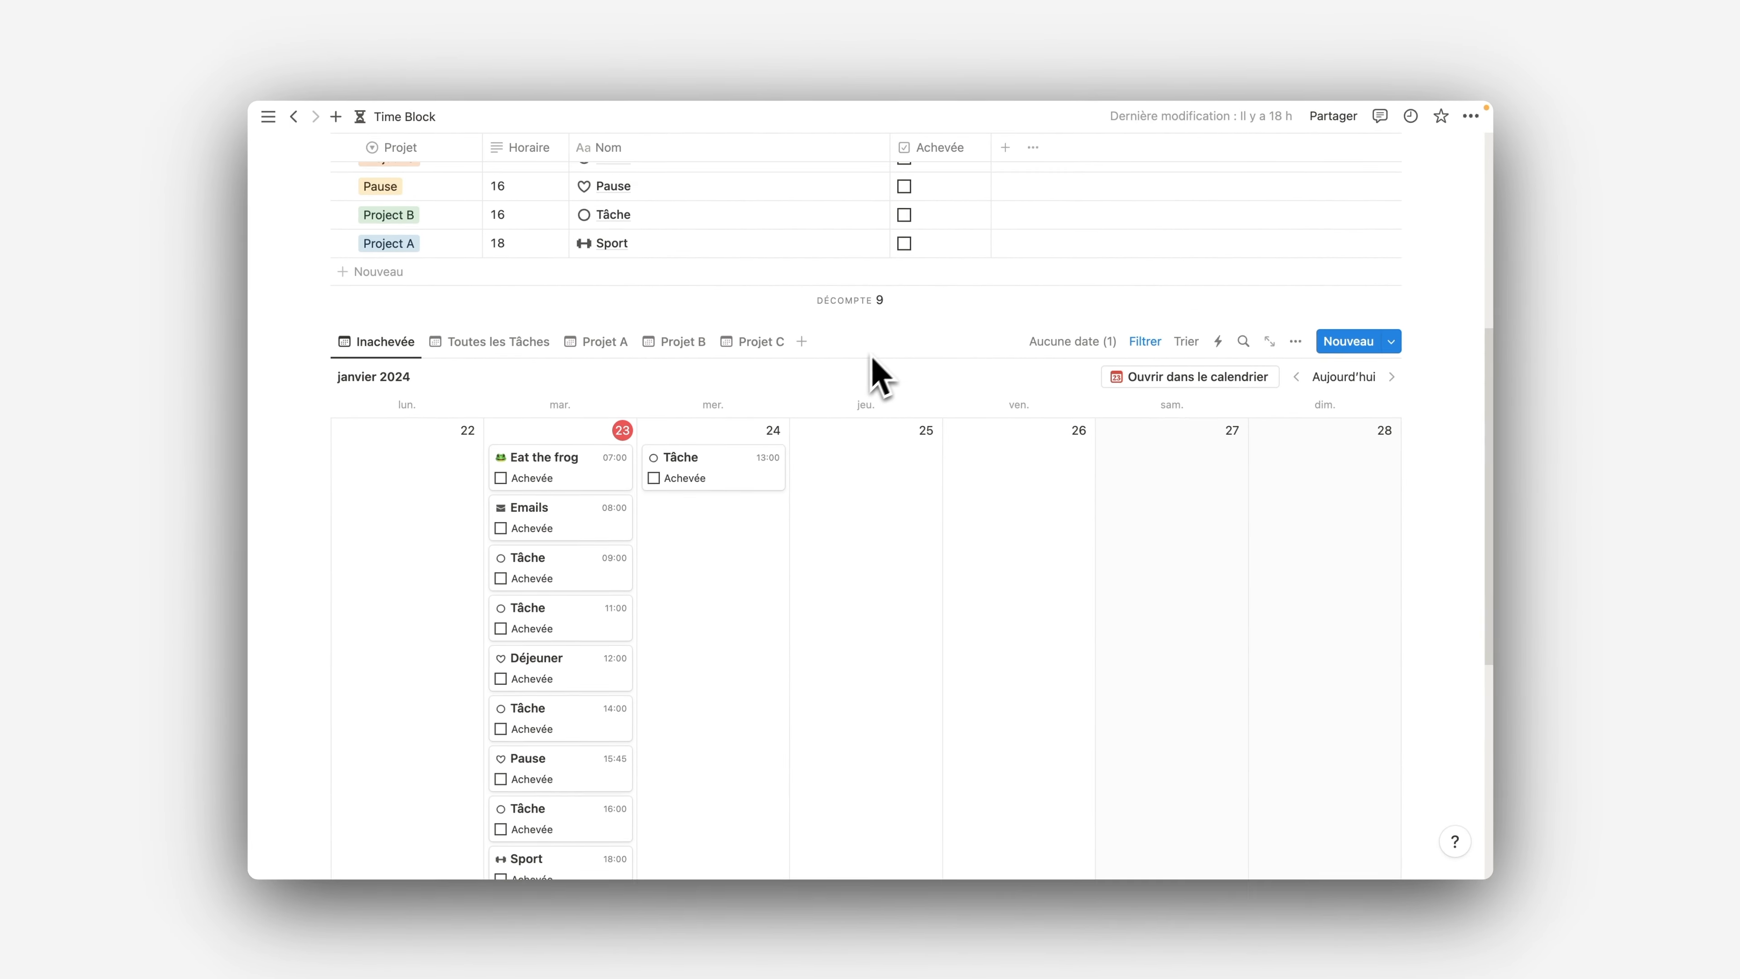
scroll(880, 376, up, 8)
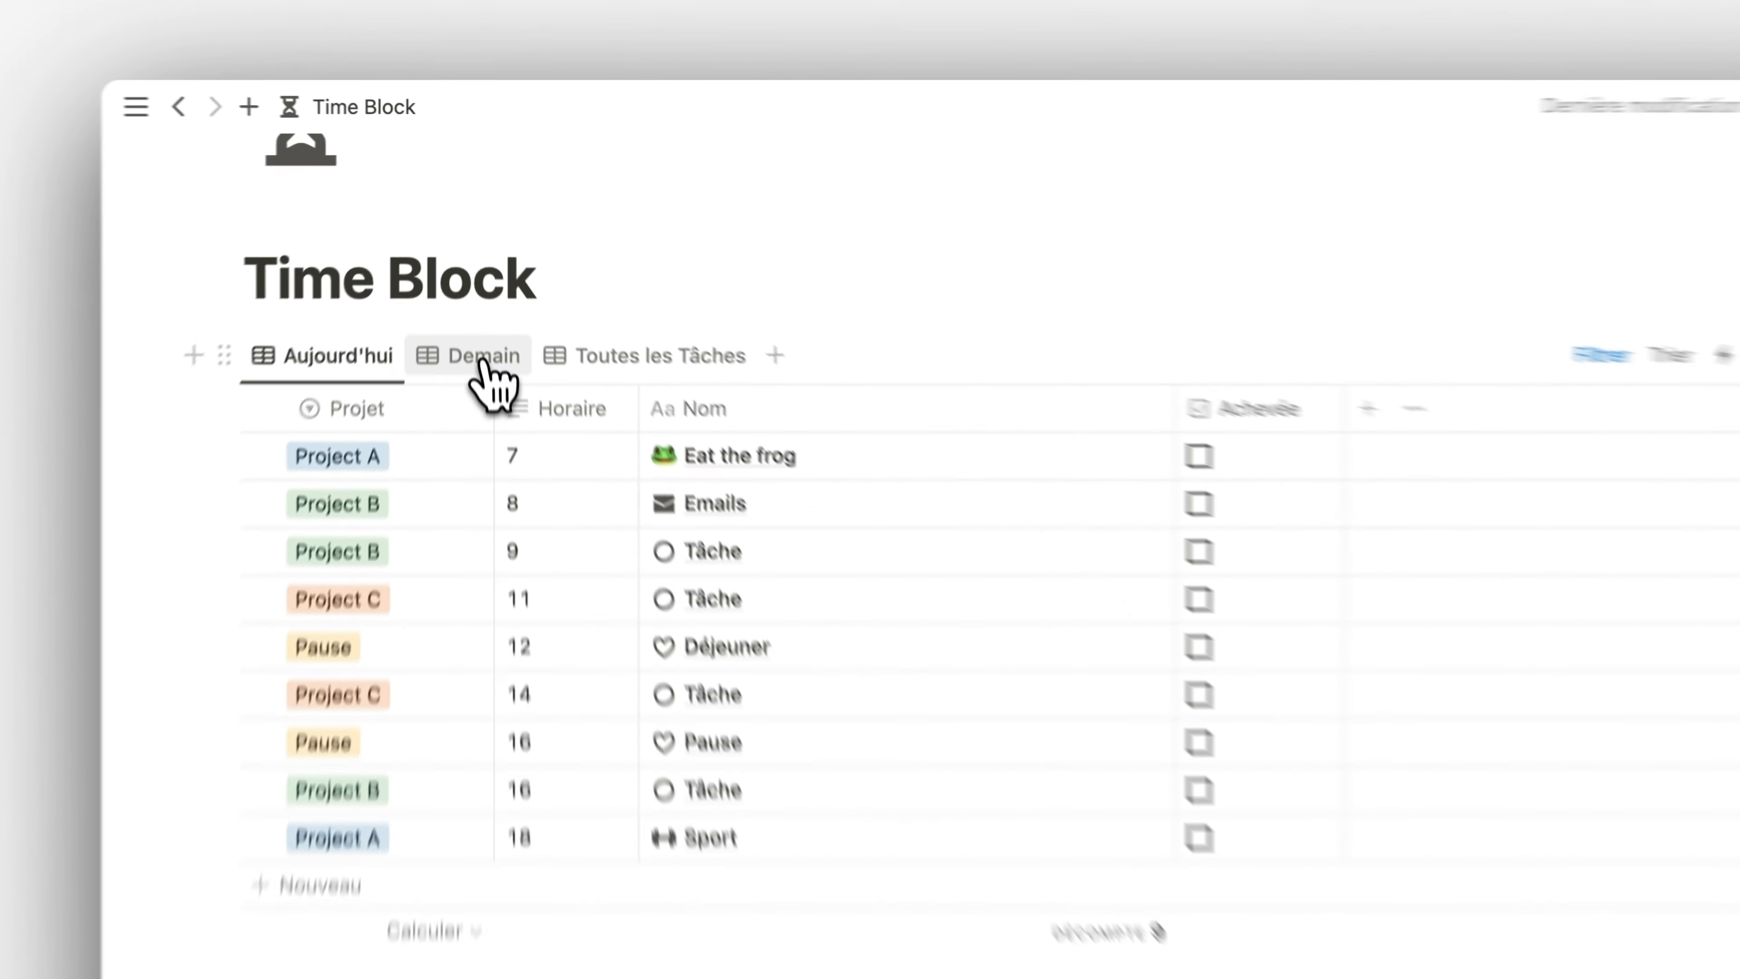
click(484, 364)
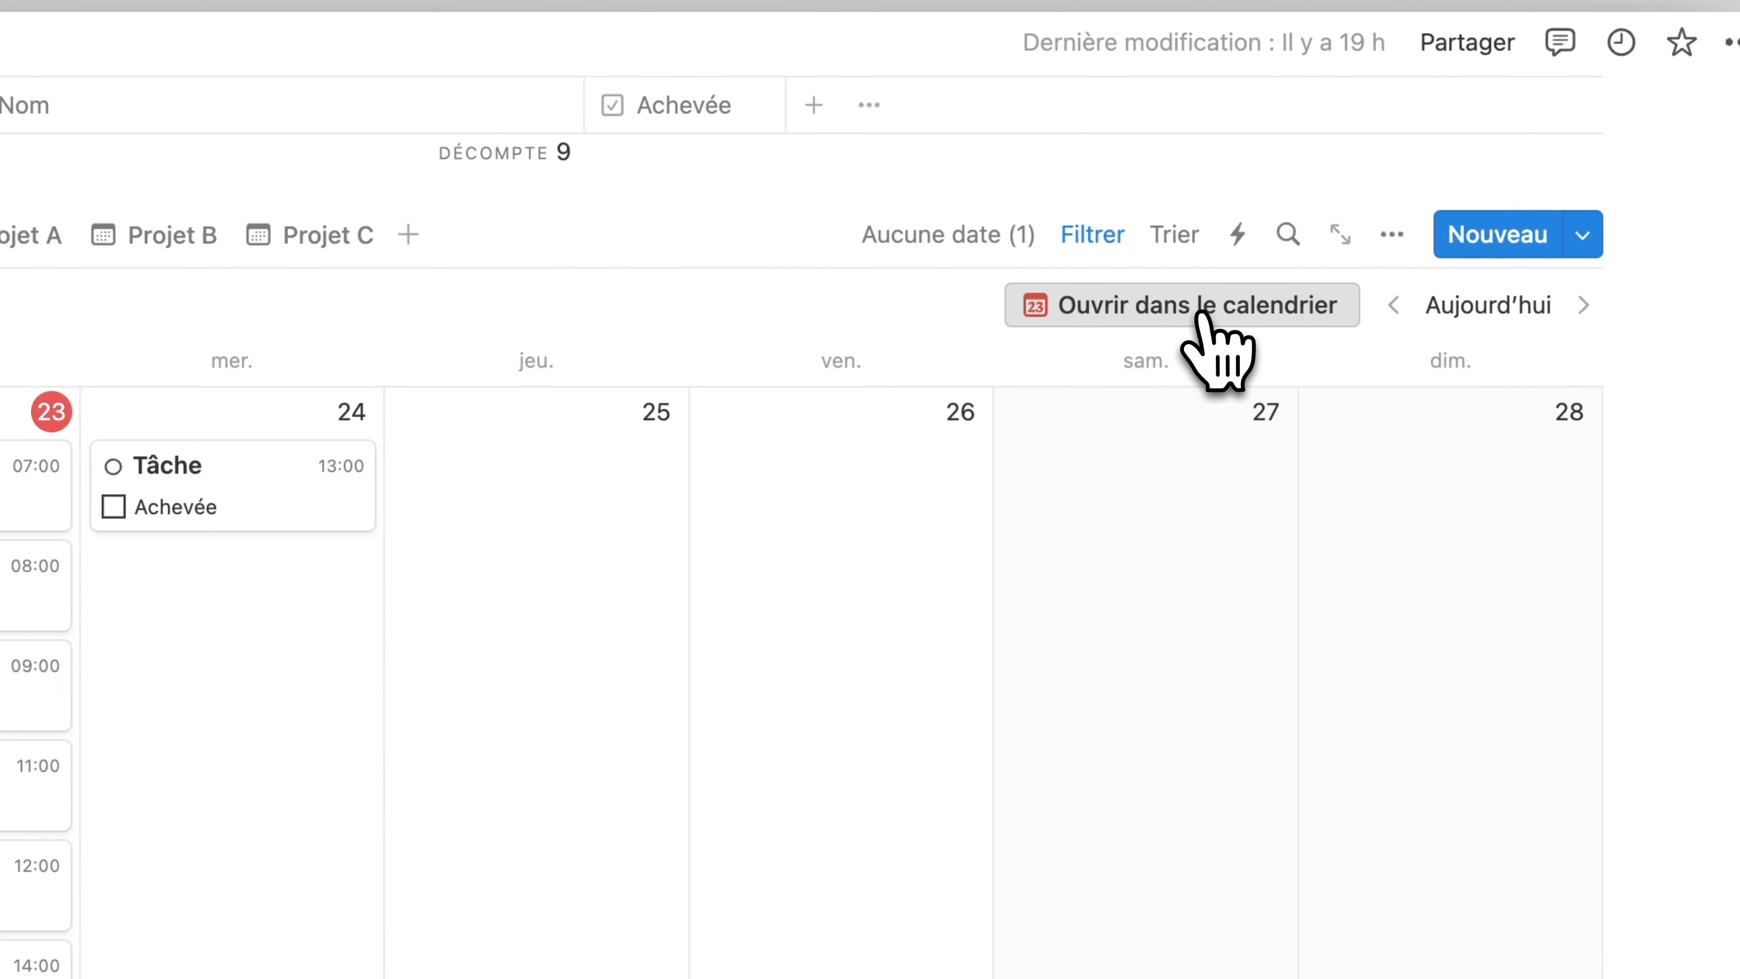
Open the Inachevée calendar in Notion Calendar and move Wednesday's 1–2 PM Tâche to Tuesday 23 at the same time
click(1204, 316)
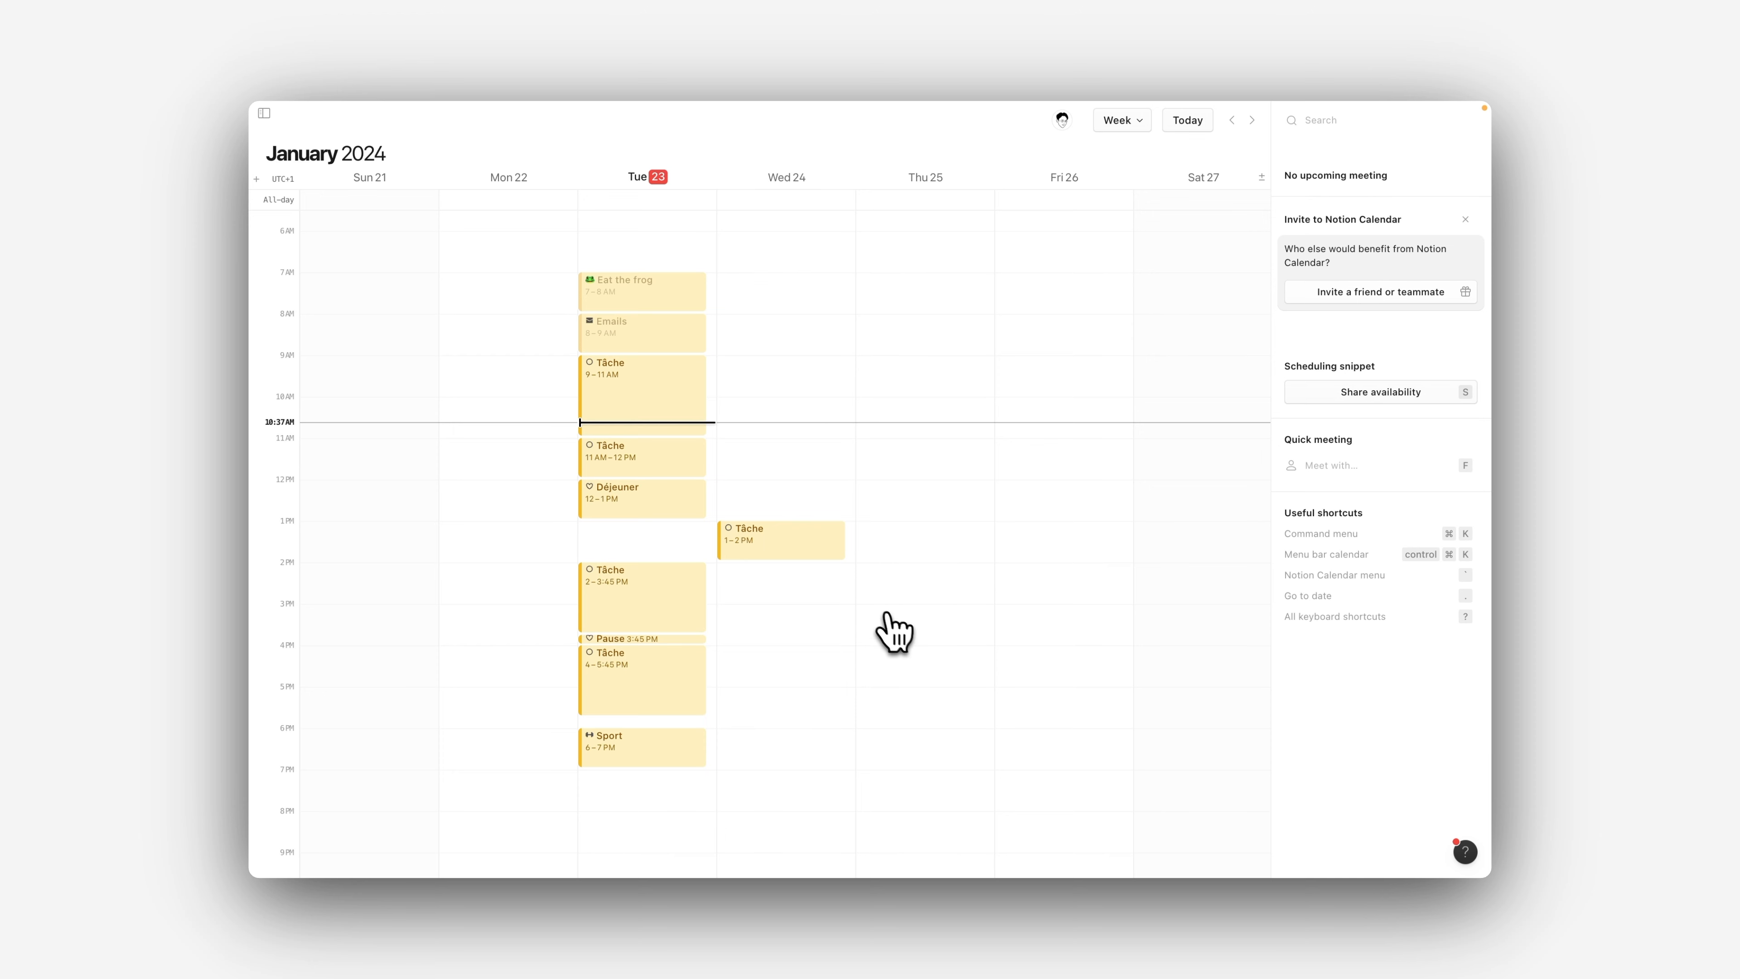
scroll(894, 631, down, 2)
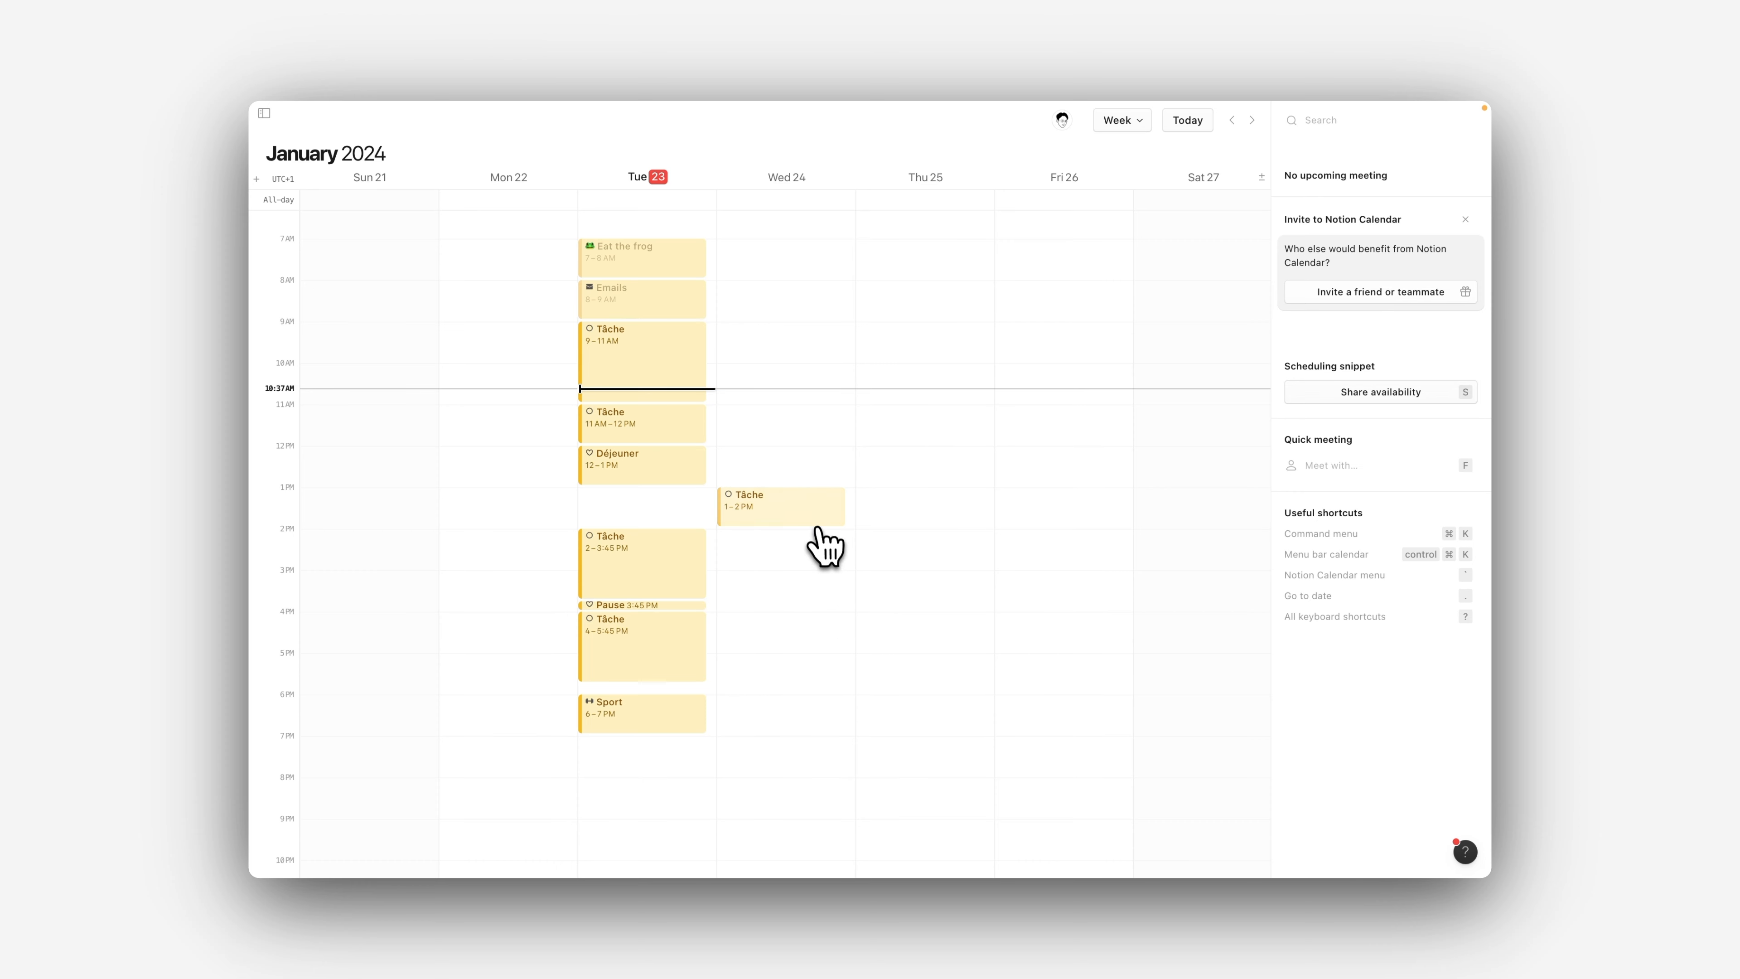
drag(811, 519, 706, 514)
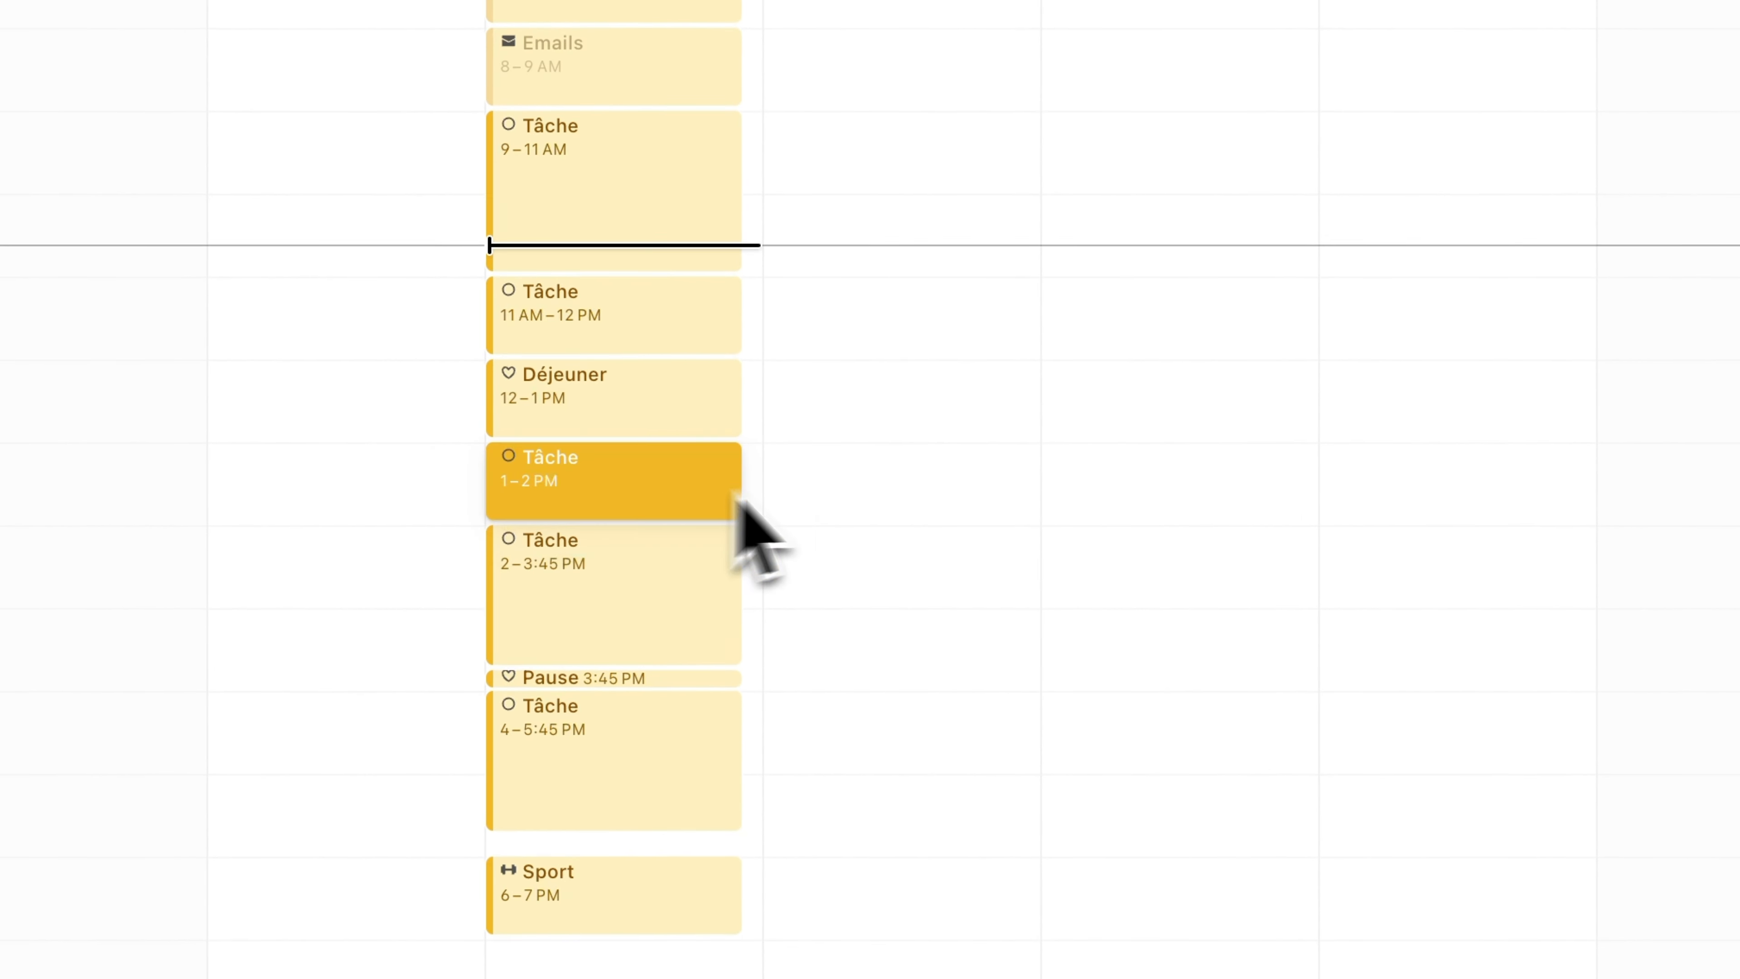
click(918, 484)
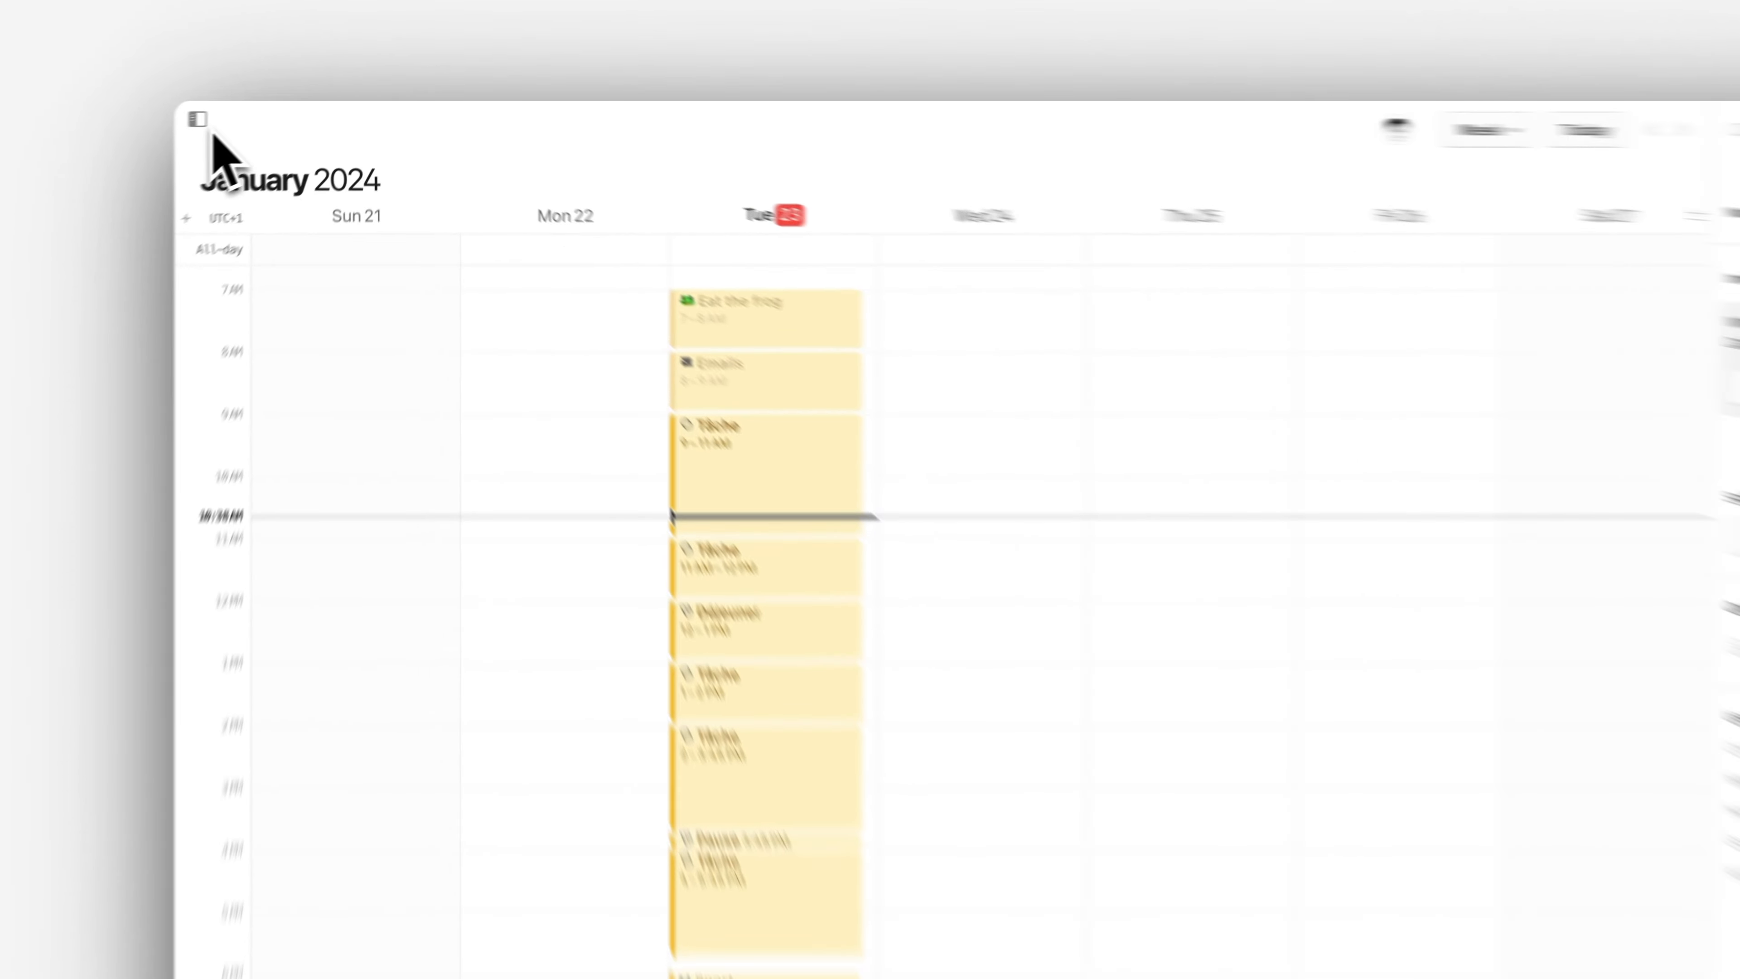
Change the To Do List calendar's colour to green from the calendar list, and hide the list again
click(264, 113)
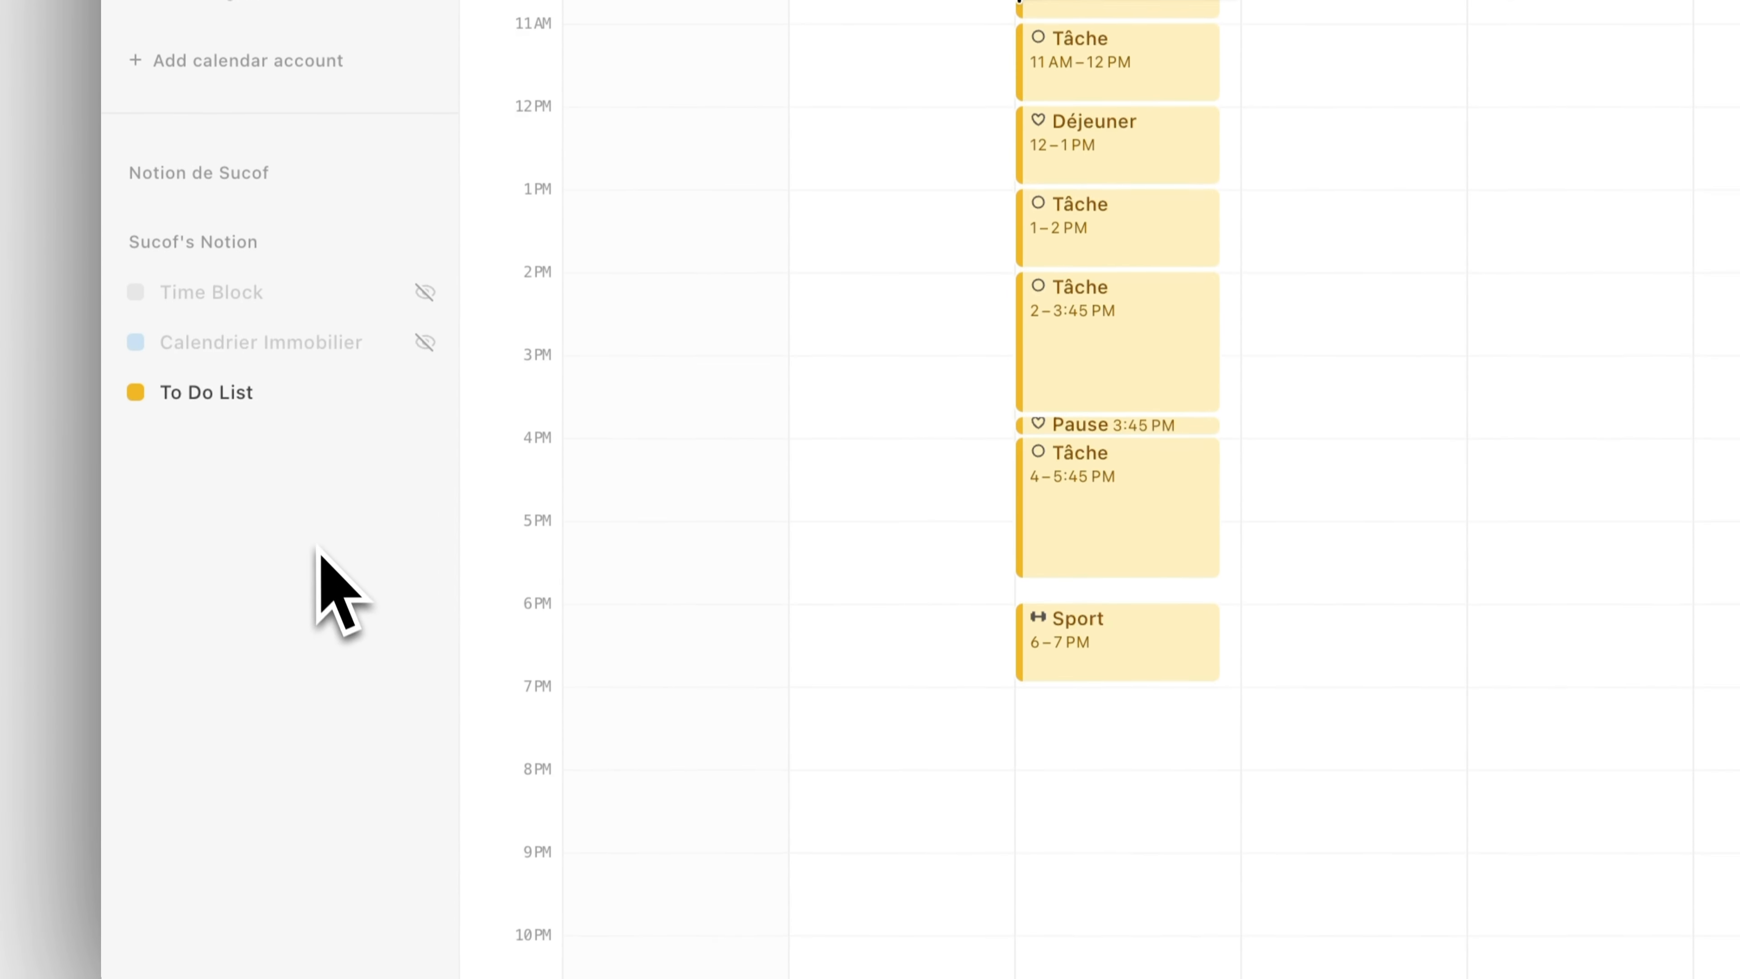
right_click(252, 511)
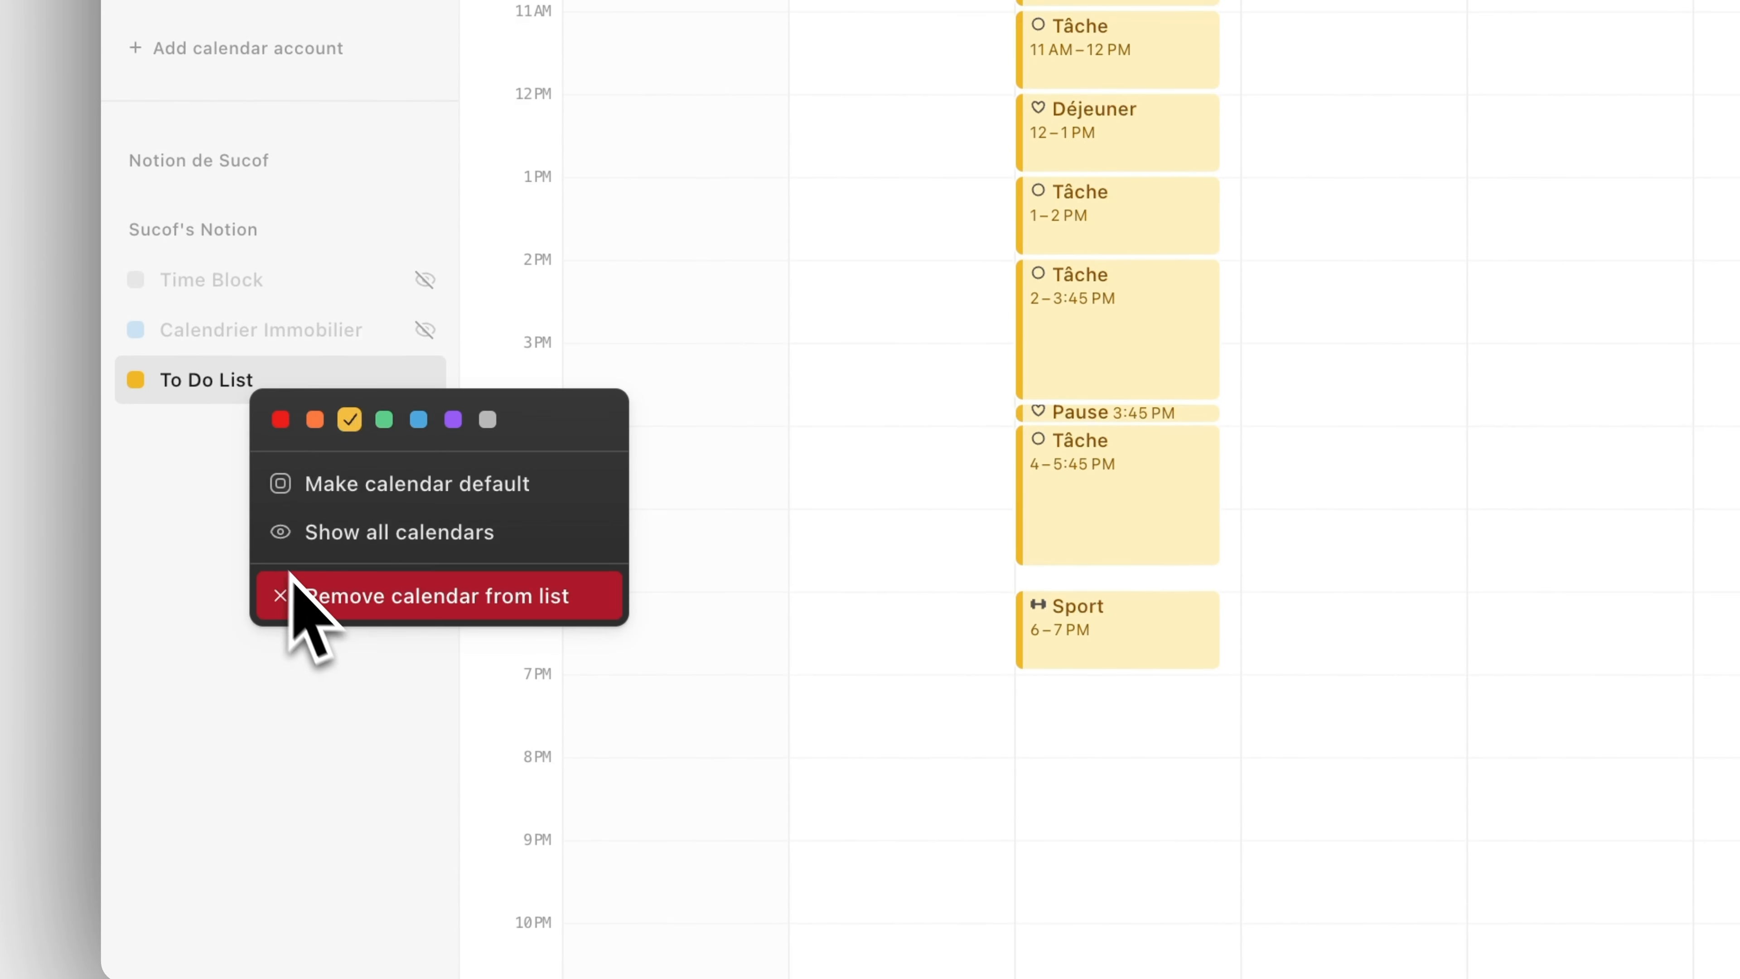
click(385, 421)
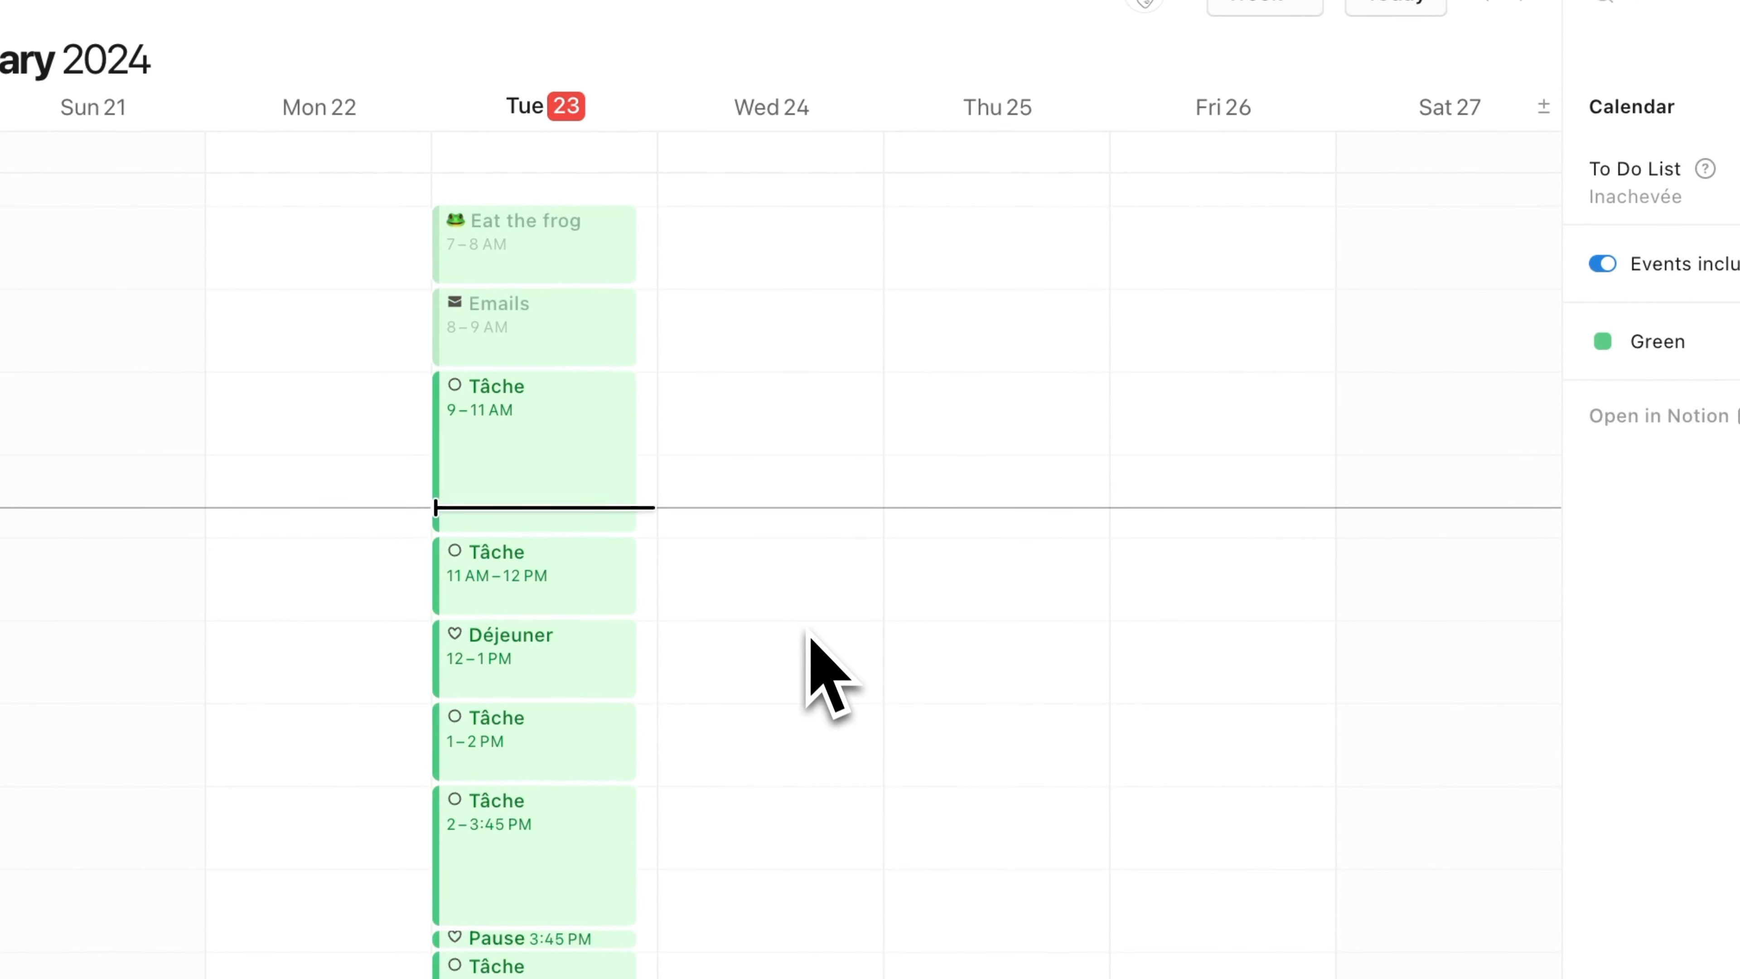
click(816, 645)
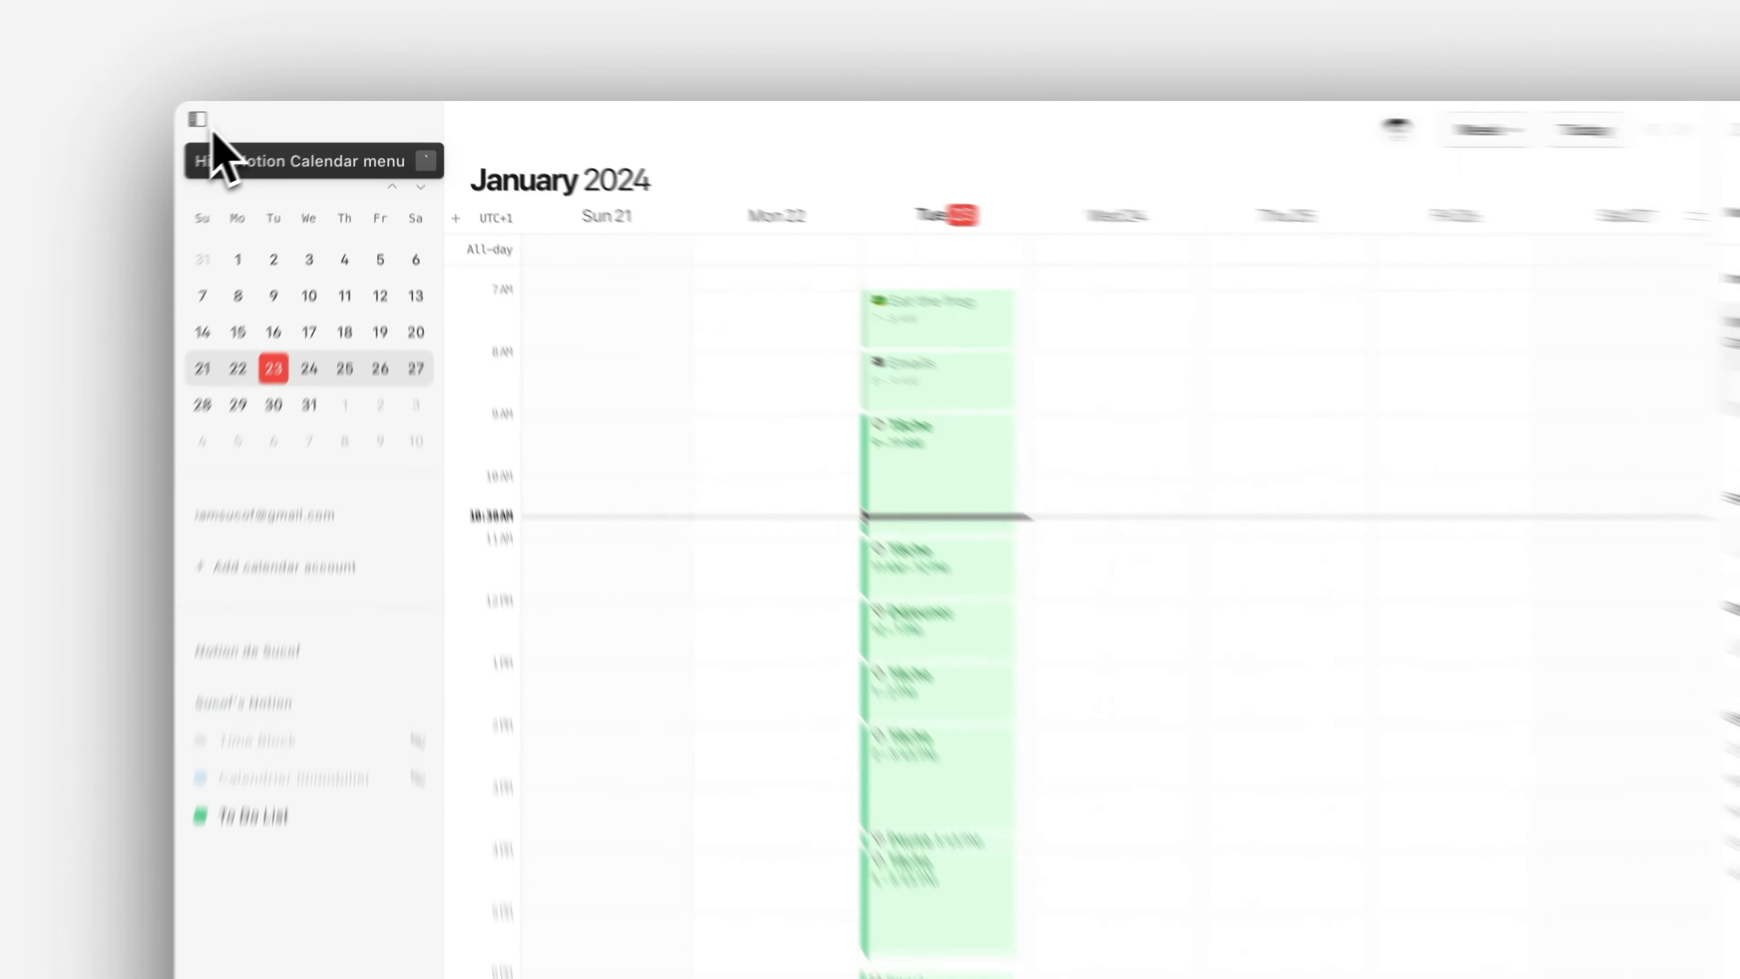
click(210, 126)
Move the 9–11 AM Tâche to Wednesday 24 and back to Tuesday 23
drag(964, 494, 1134, 496)
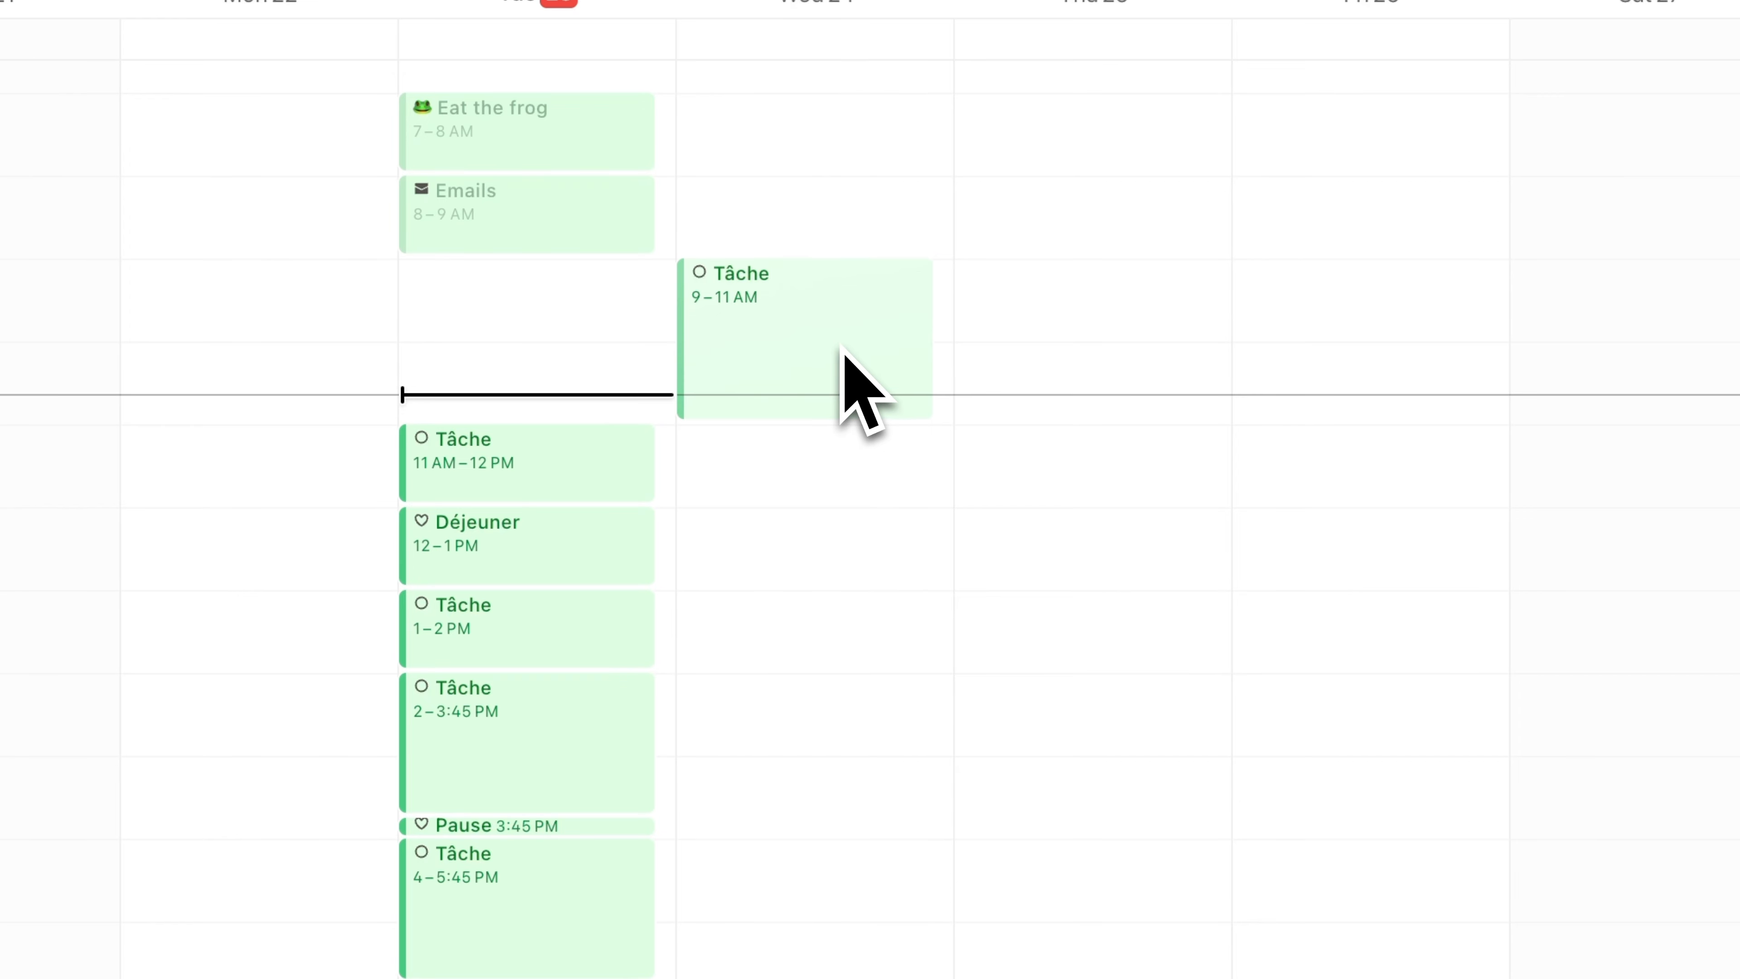
drag(843, 348, 588, 341)
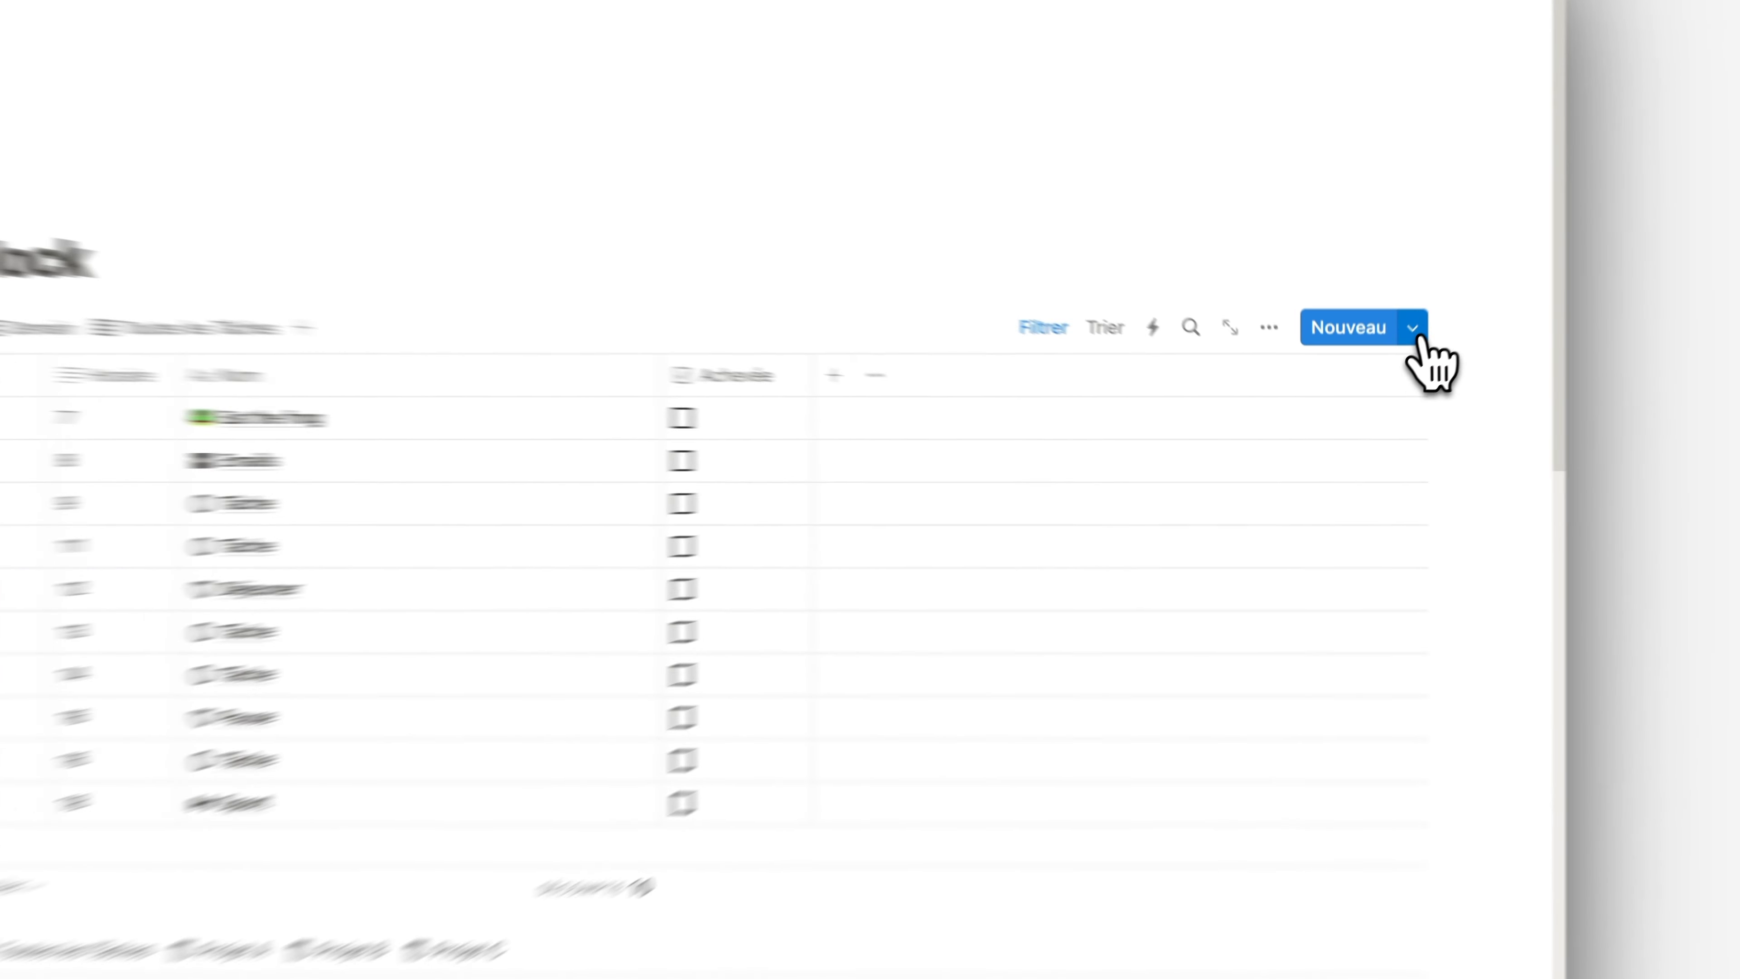
On the Notion Time Block page, create a new To Do List template titled "Balade Nuts"
click(1391, 370)
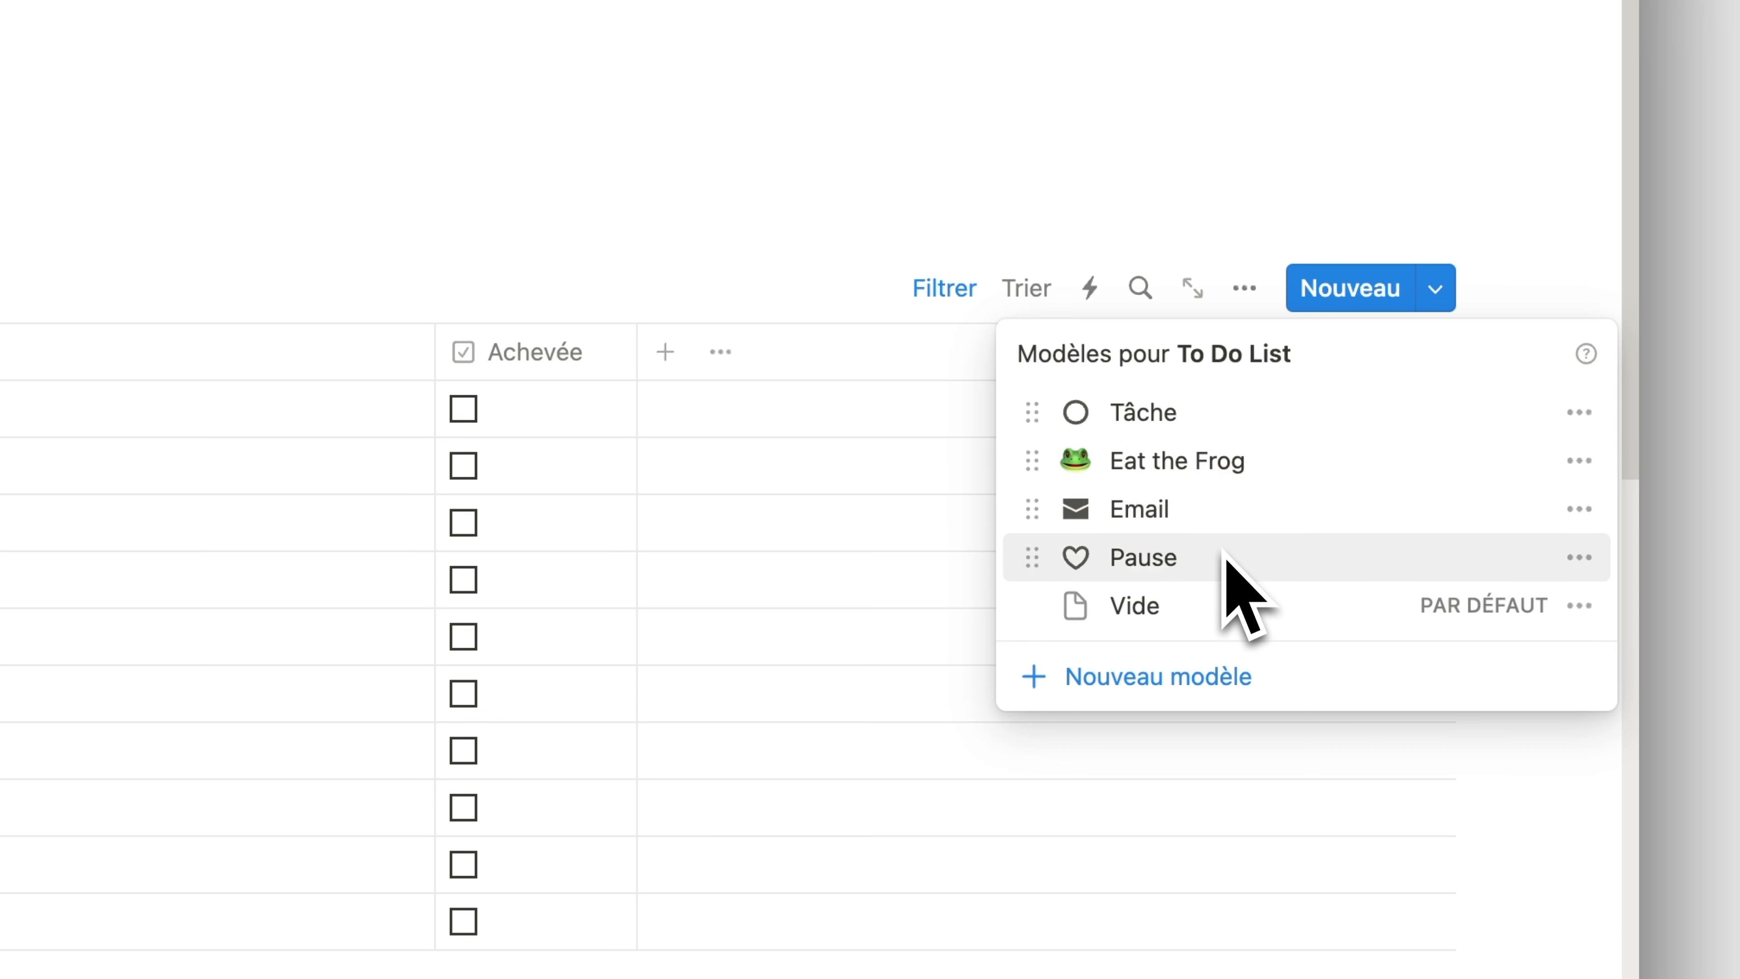
click(1256, 685)
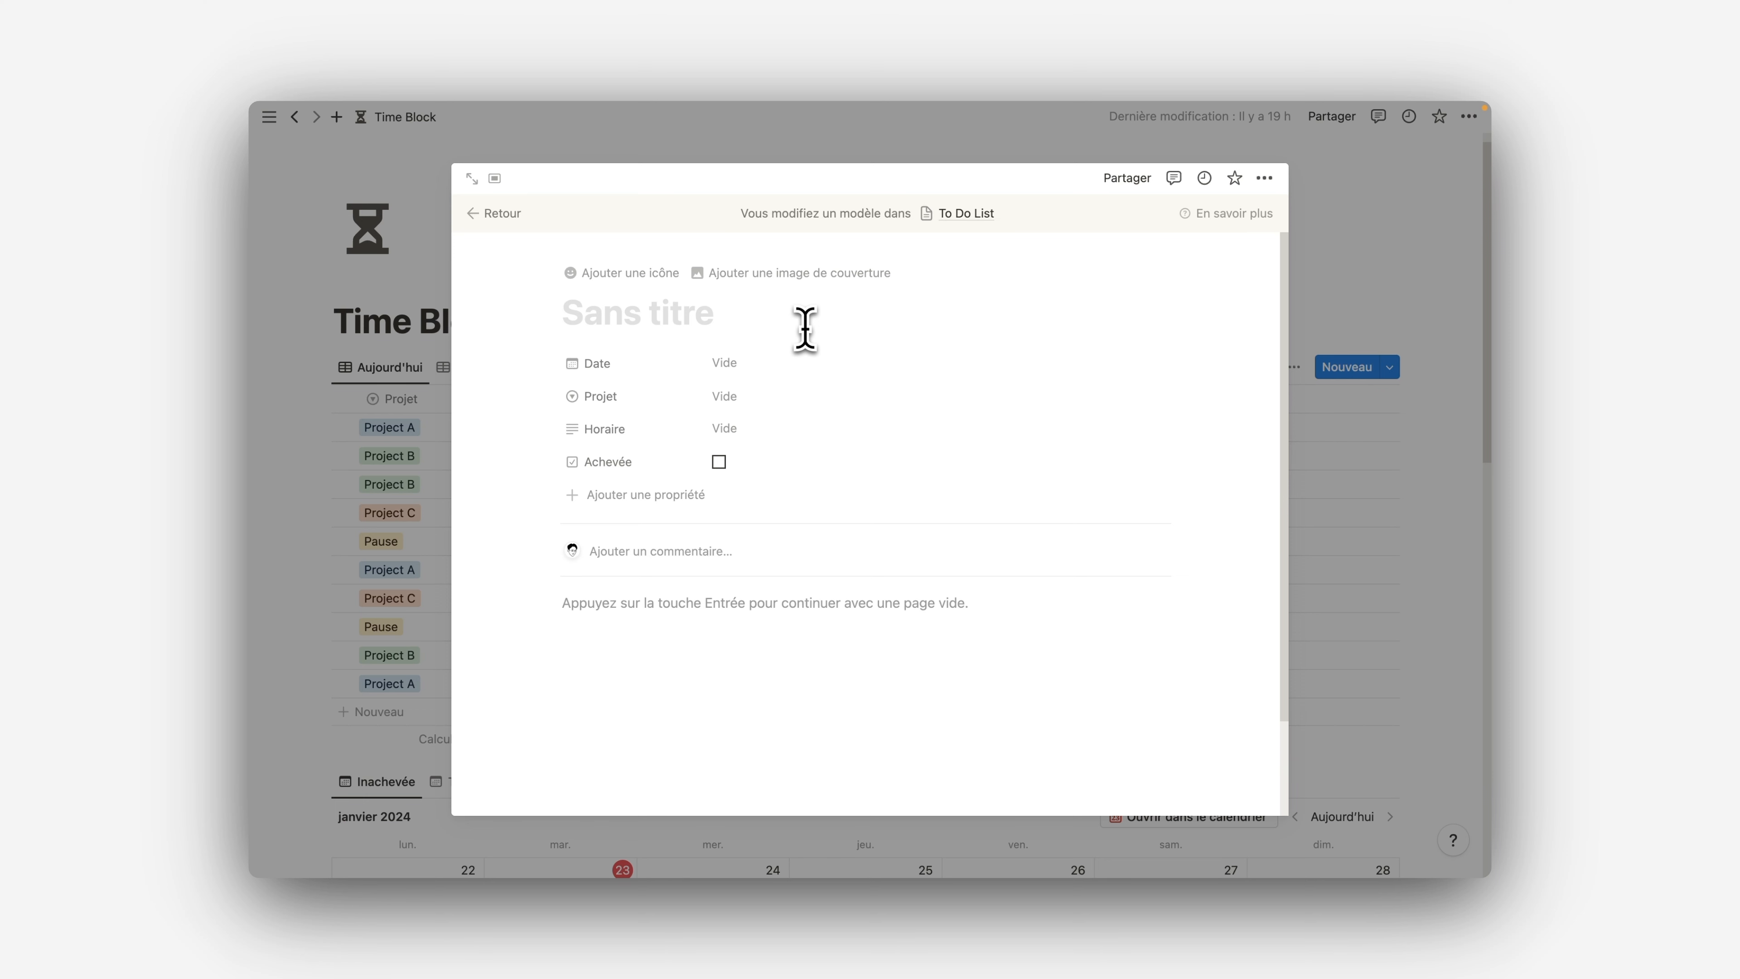
text(Balade Nuts)
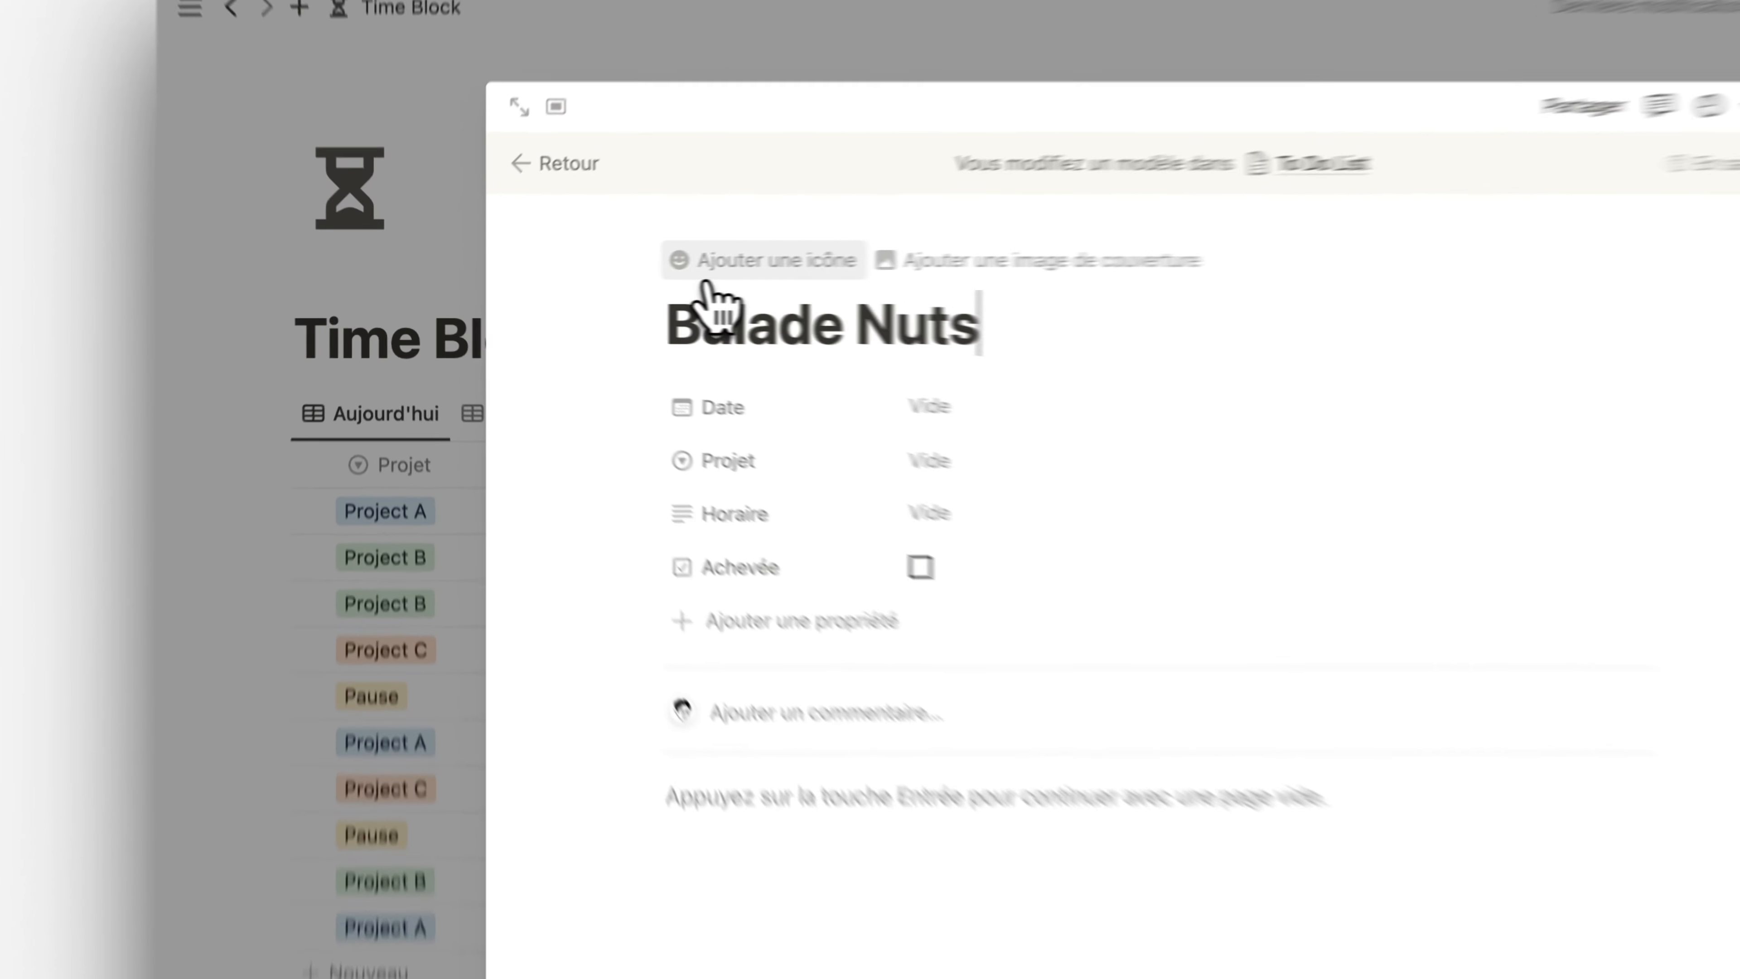
Give the "Balade Nuts" template the dog icon from the recent icons
click(611, 265)
click(614, 355)
click(613, 514)
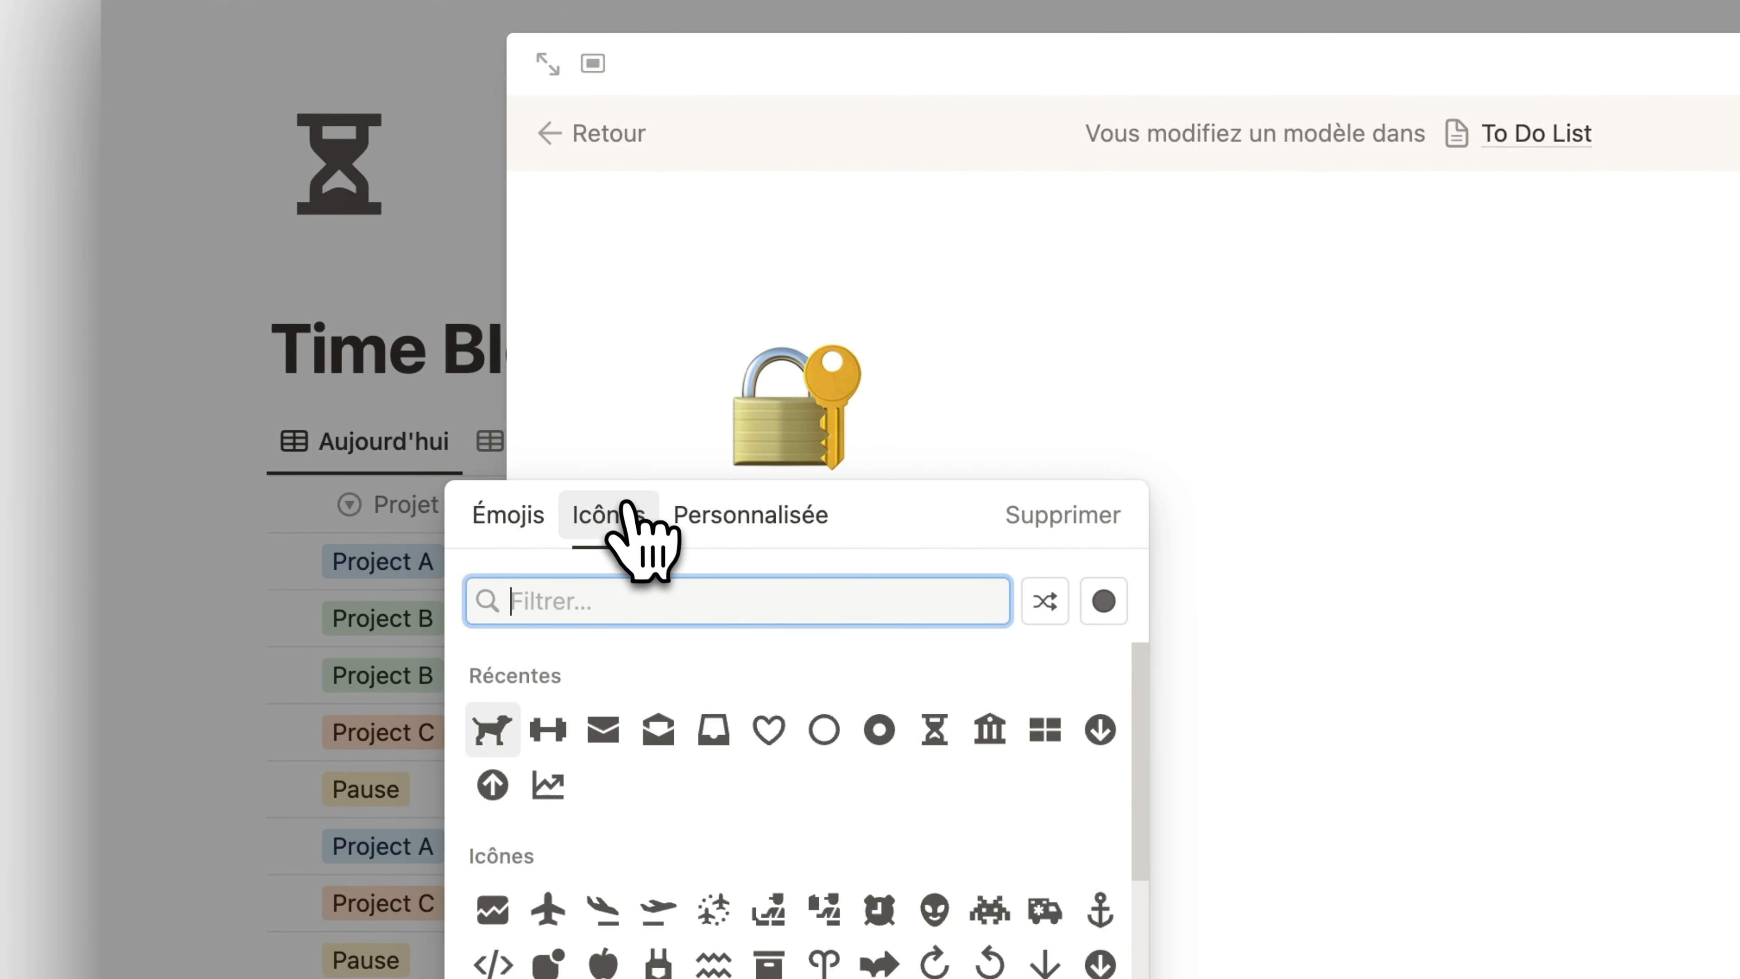
click(496, 721)
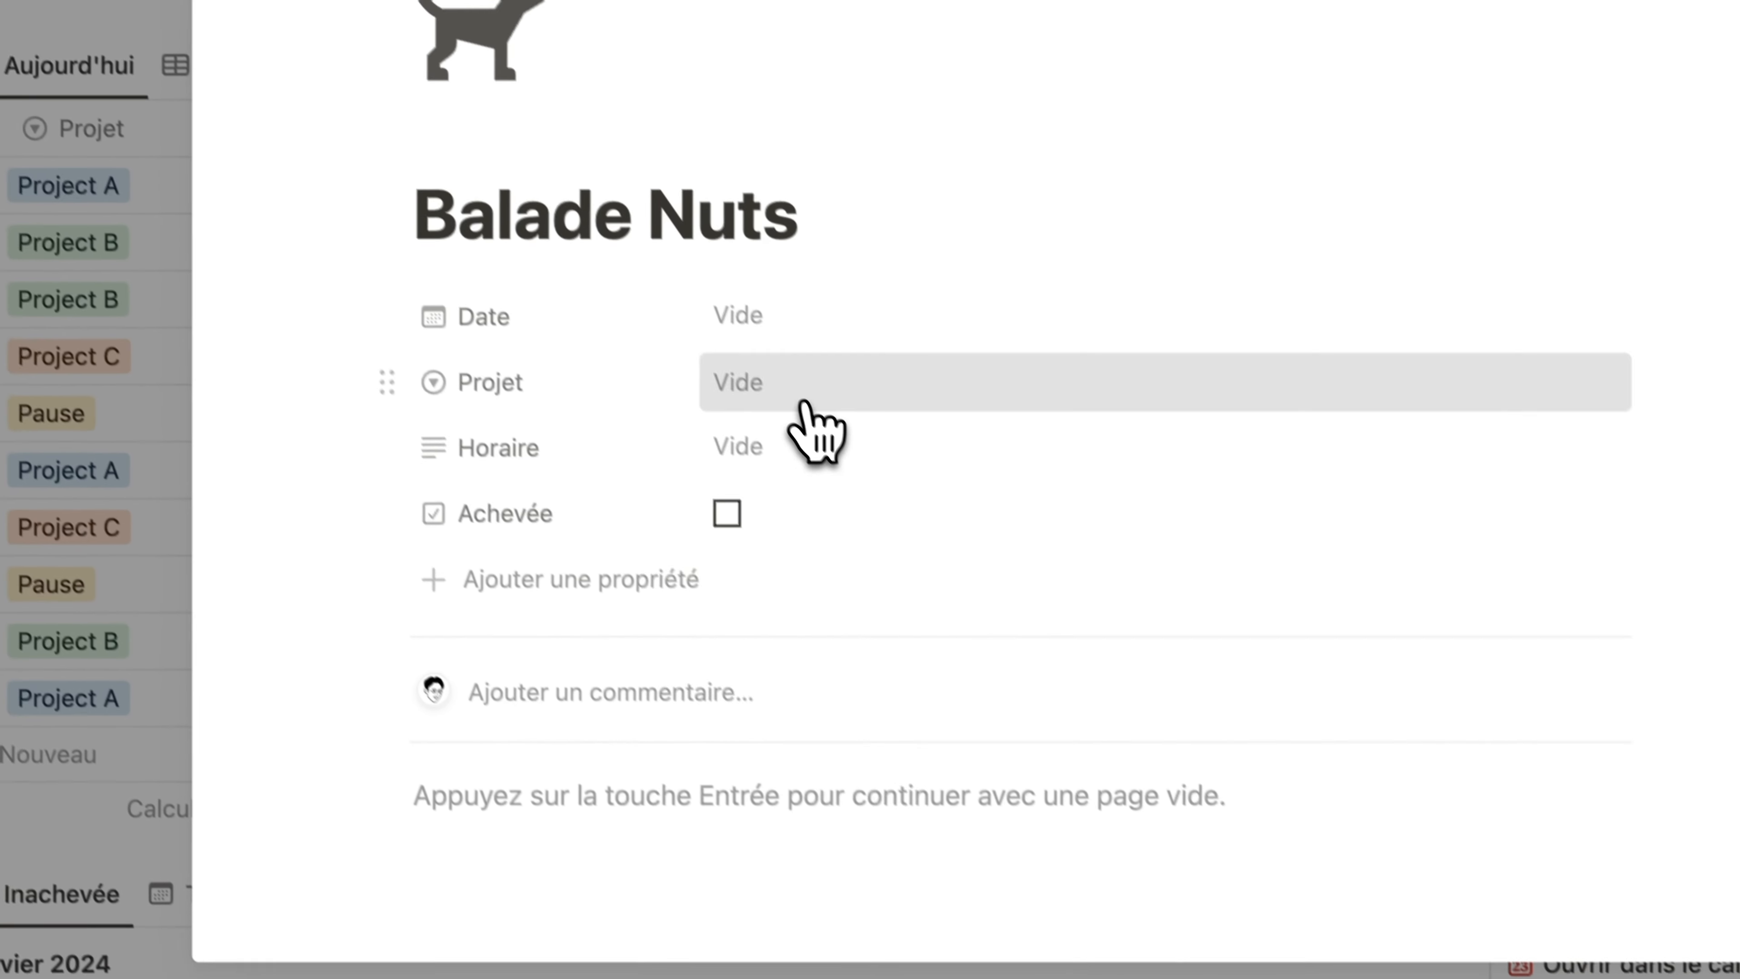
Set the template's Projet to Pause and its Horaire to 7, and close the template
click(807, 405)
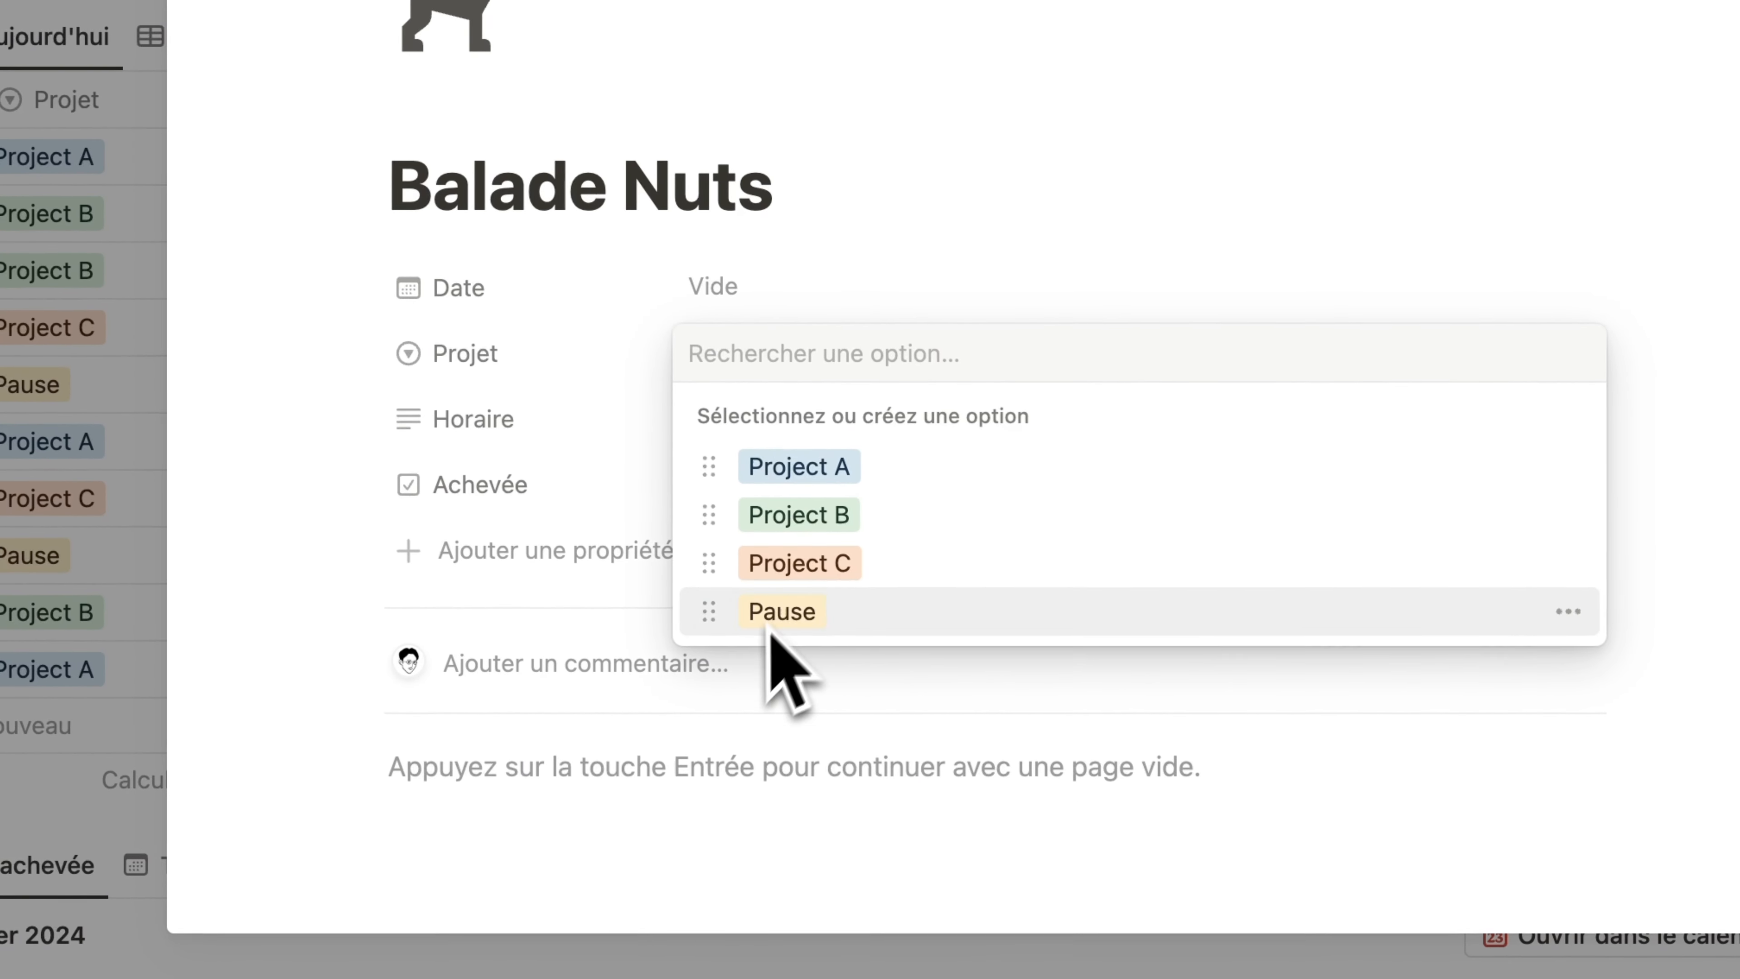
click(802, 640)
scroll(866, 422, down, 1)
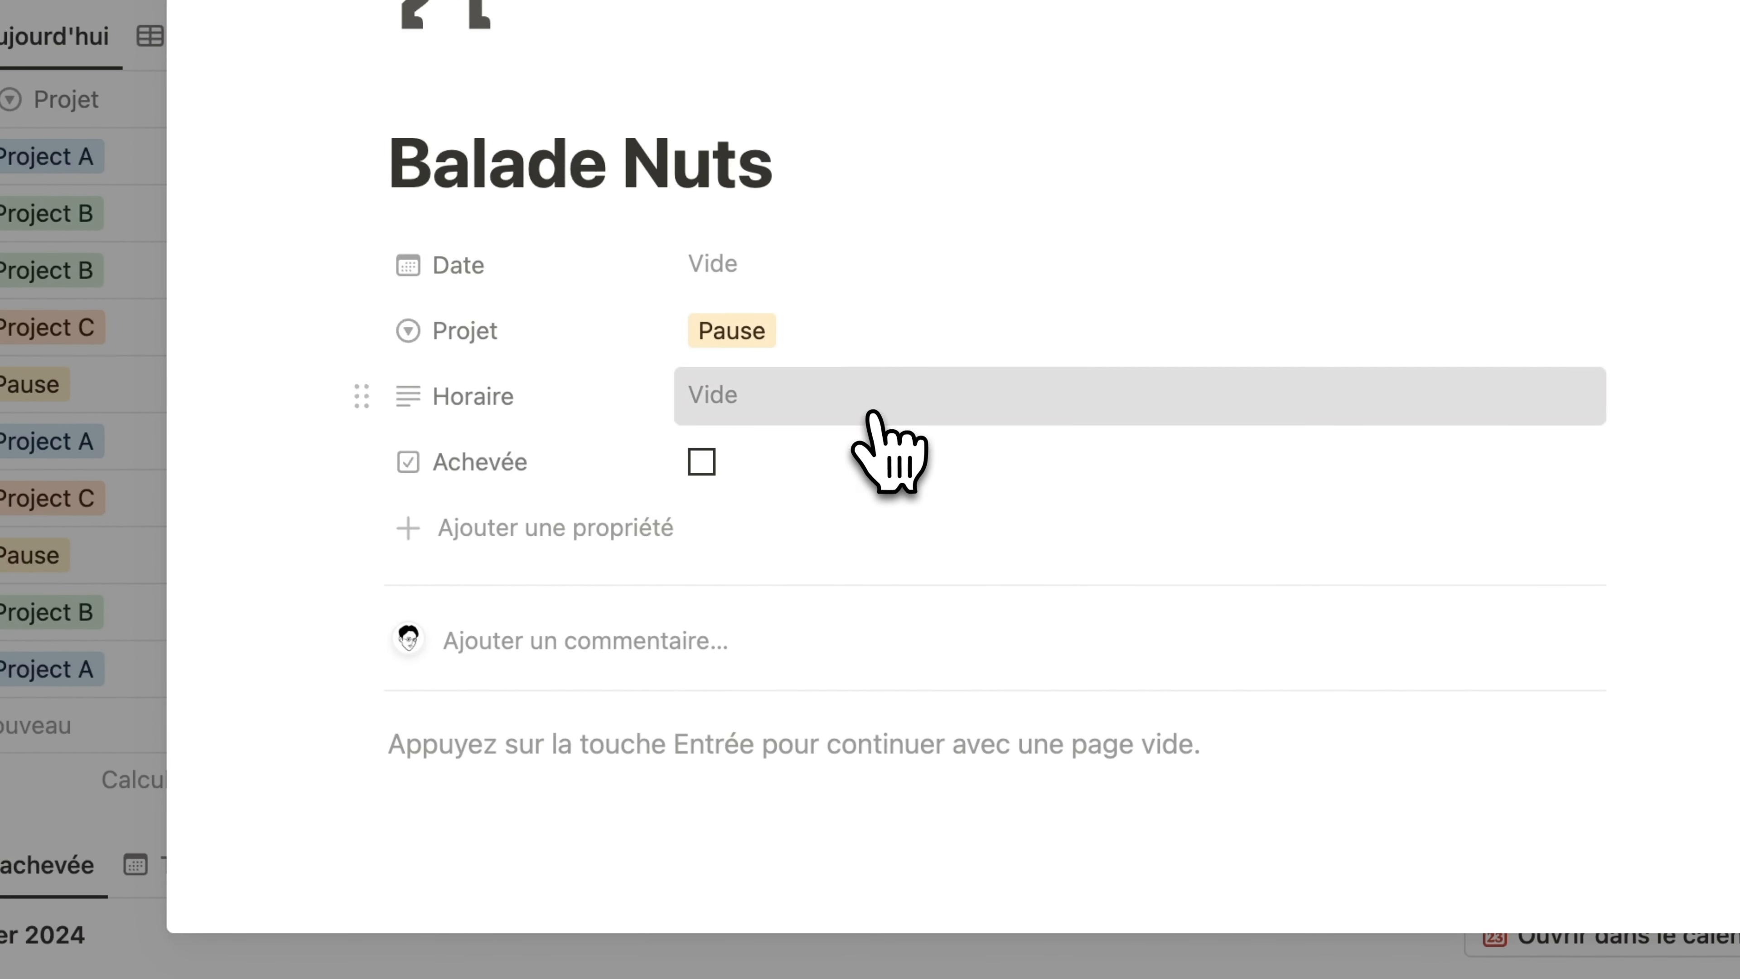
click(874, 412)
text(7)
key(Return)
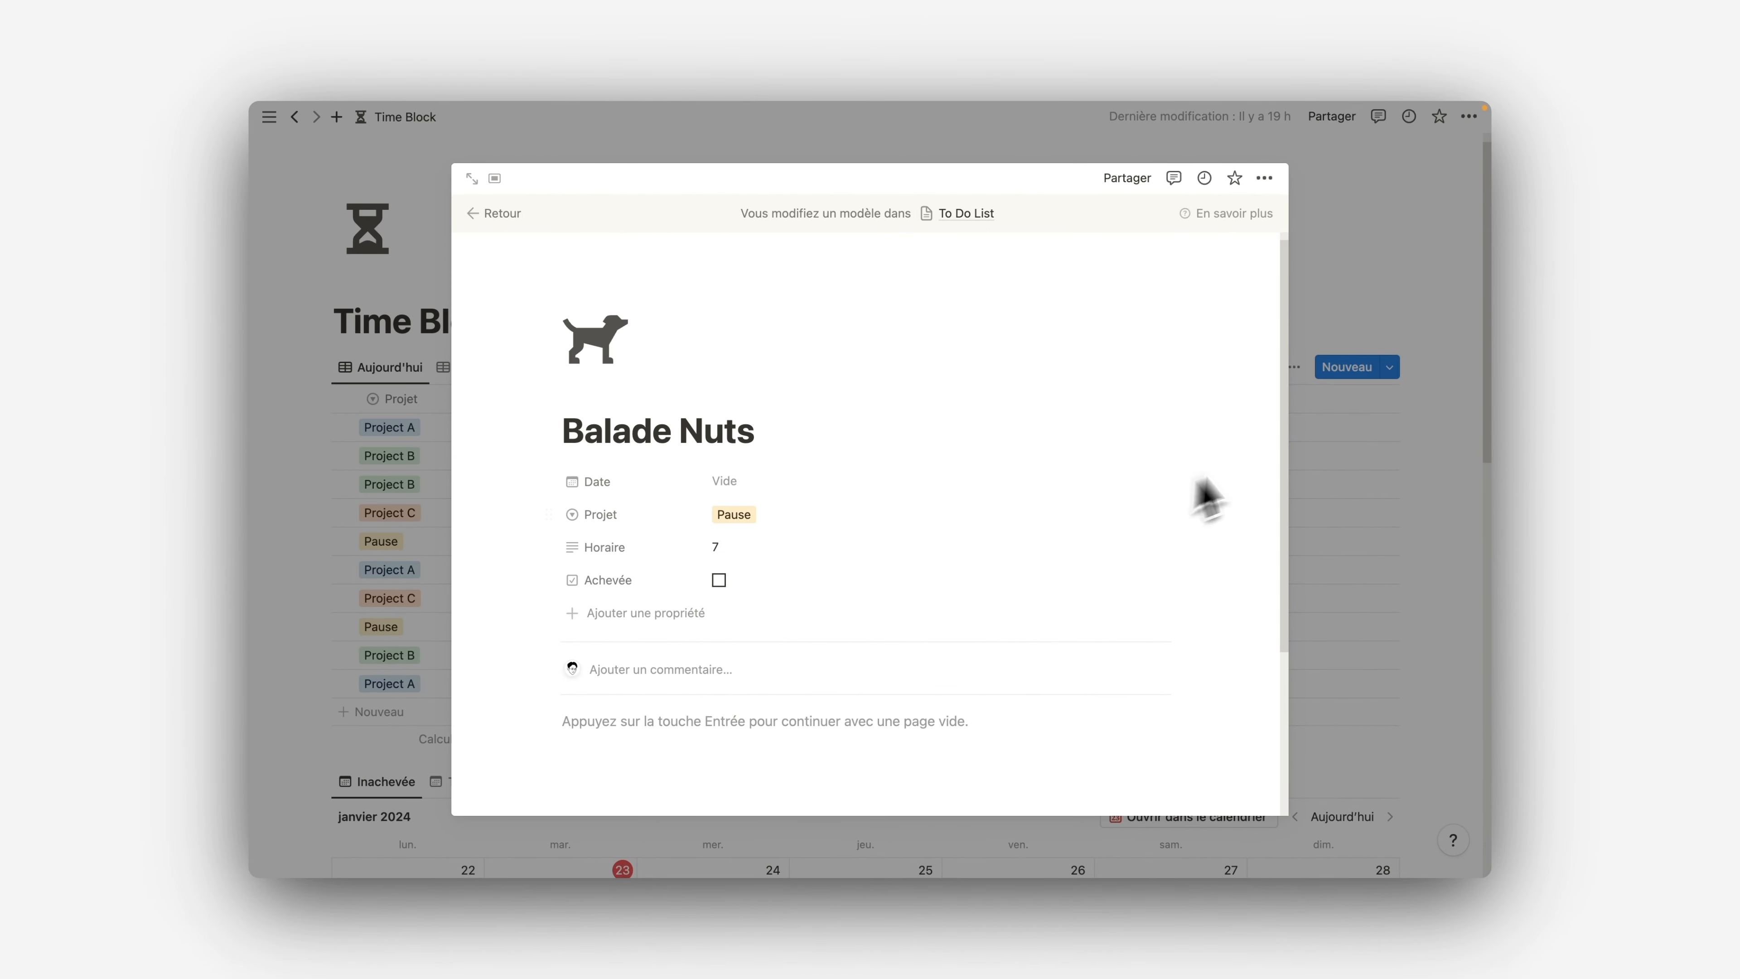
click(1350, 434)
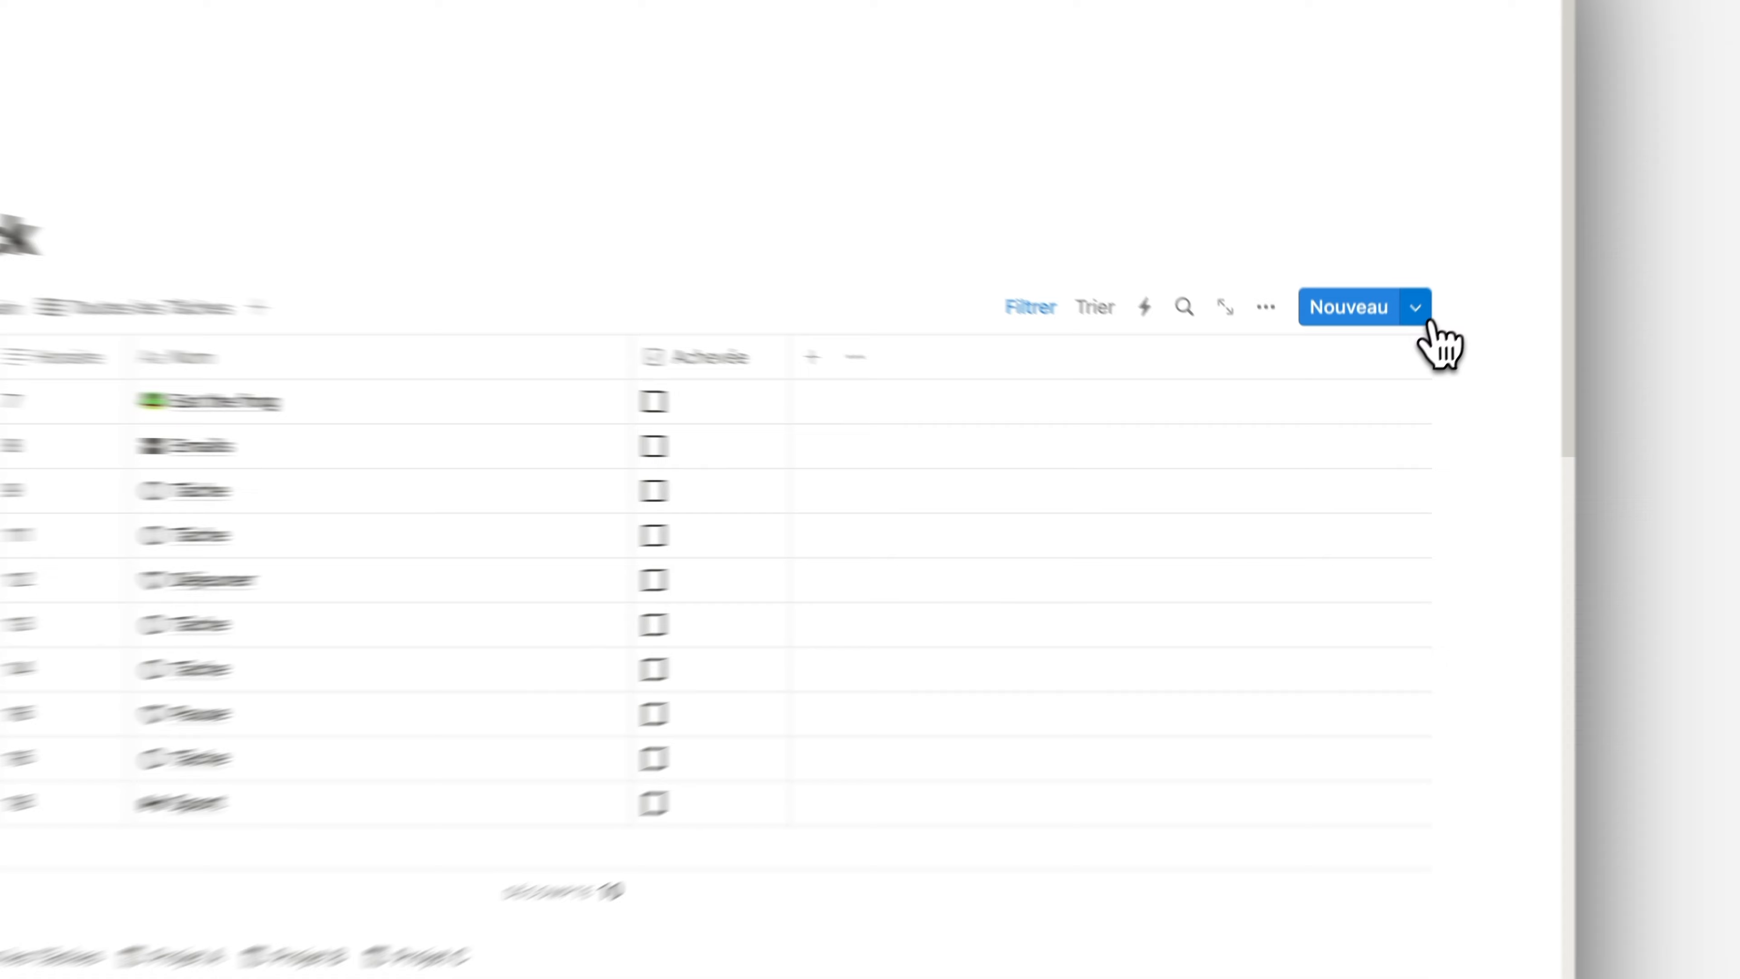
Set the "Balade Nuts" template to repeat every day with creation at 03:00, and save the recurrence
click(1390, 367)
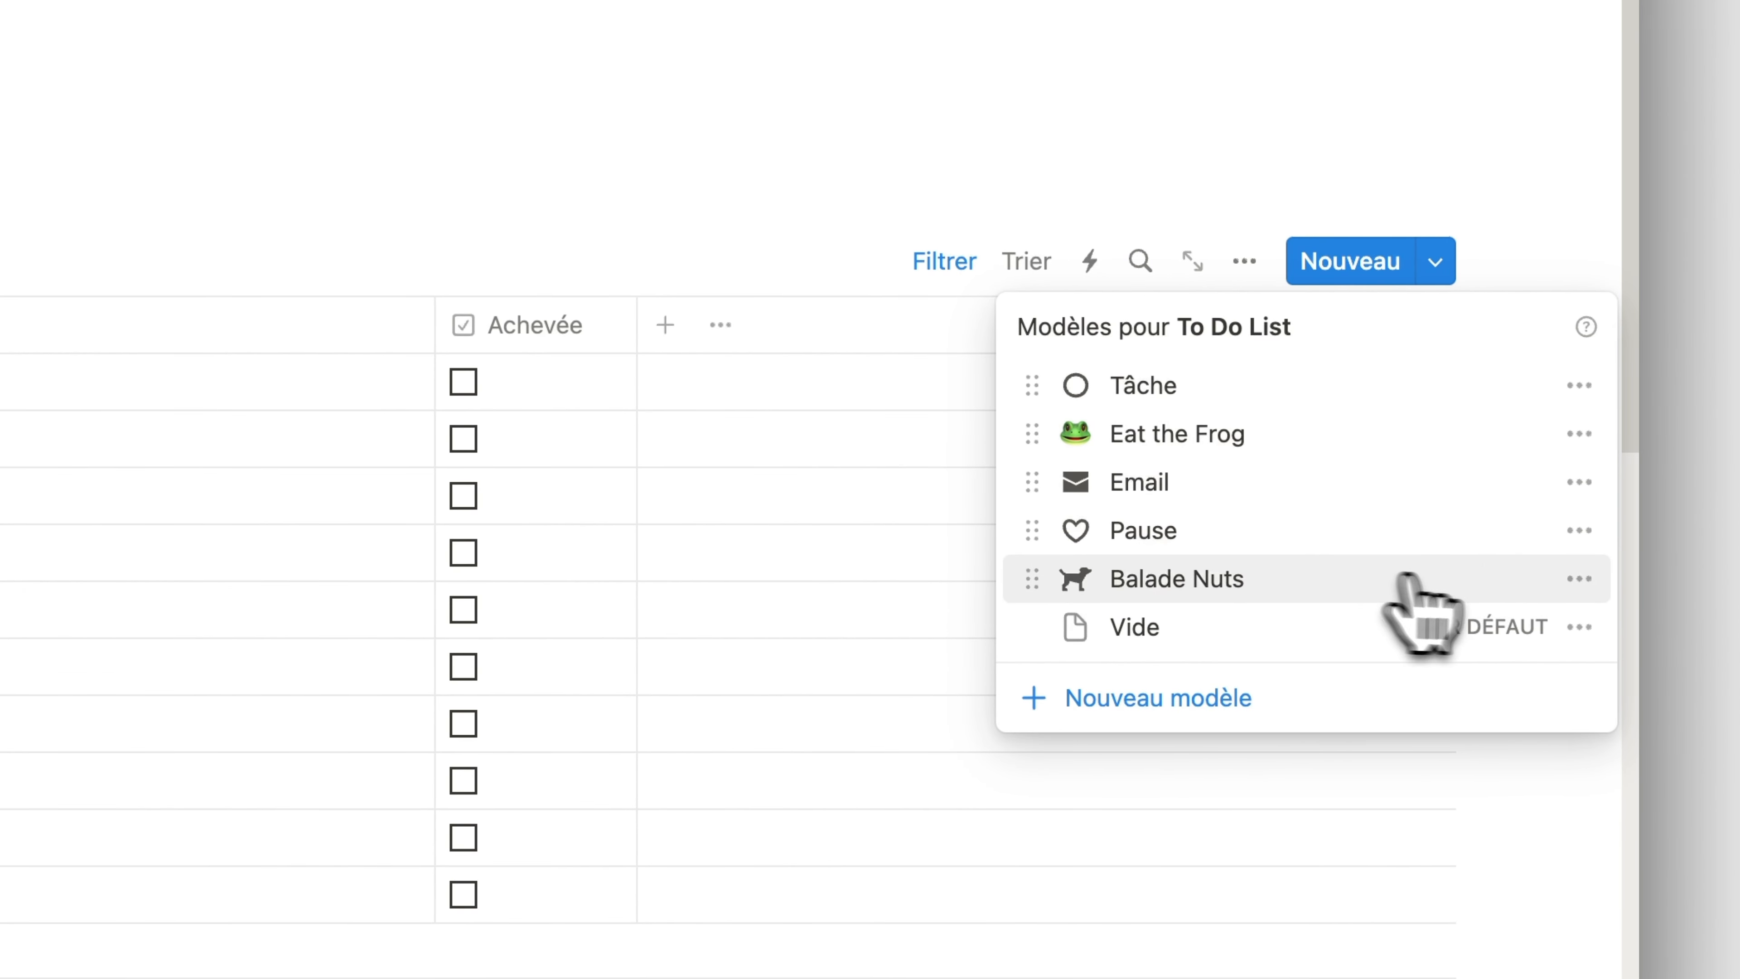
click(1579, 579)
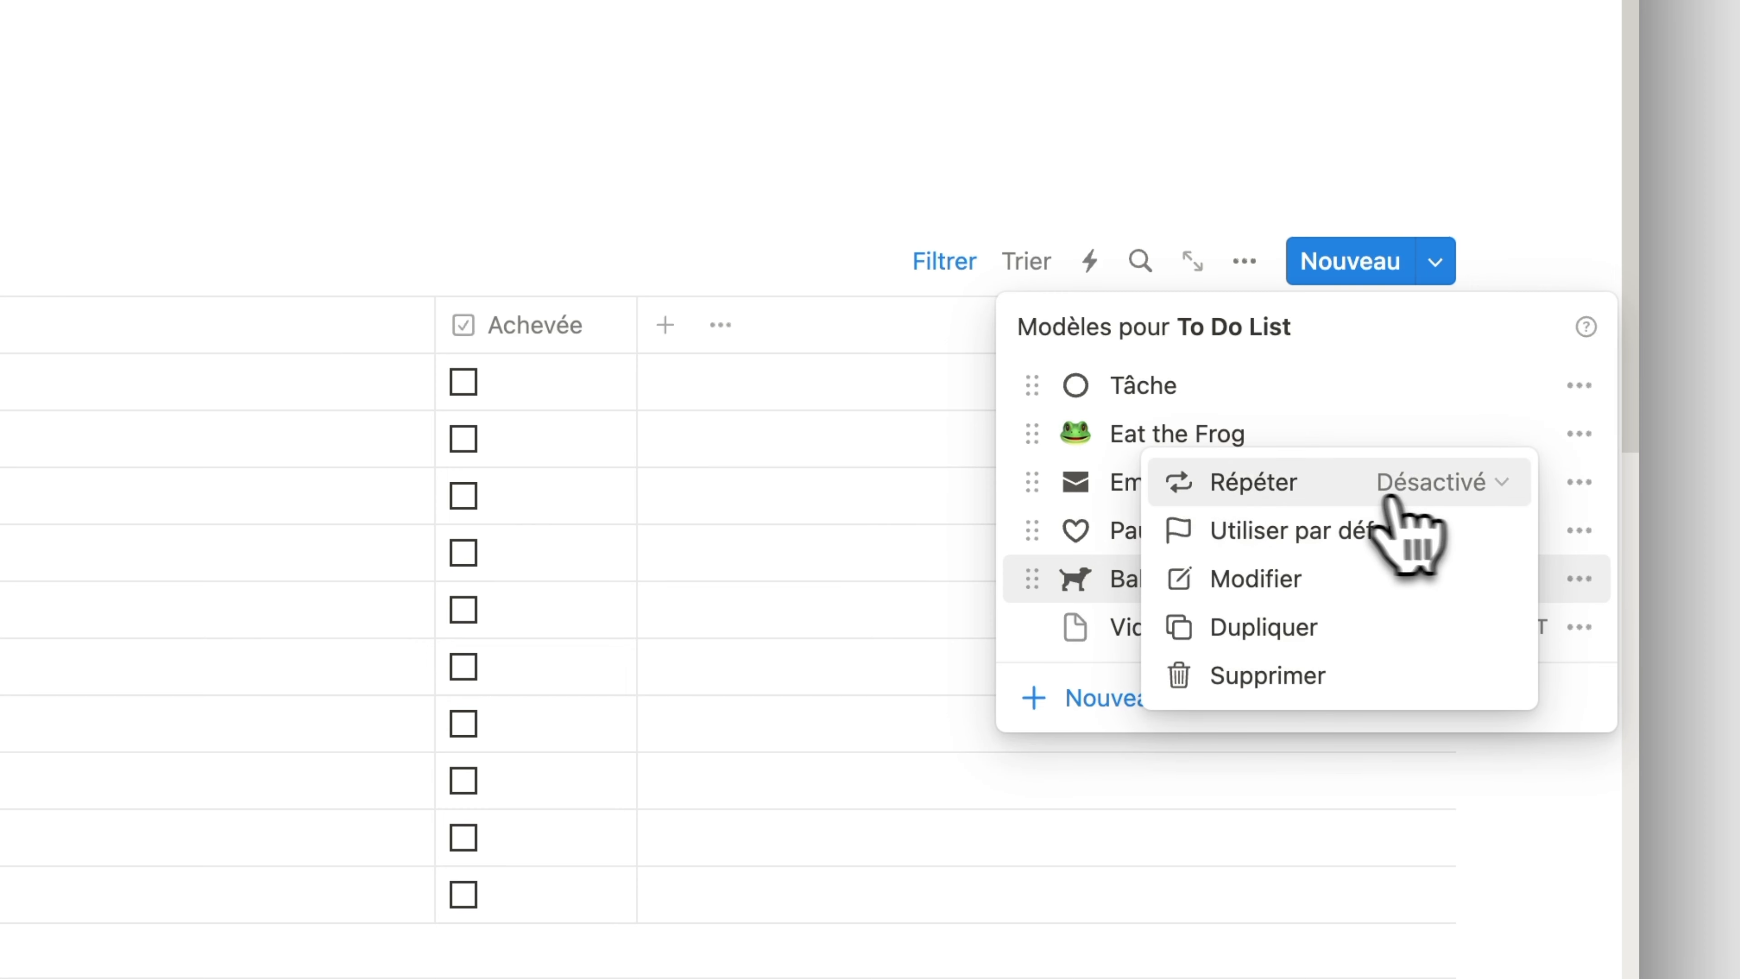
click(1288, 495)
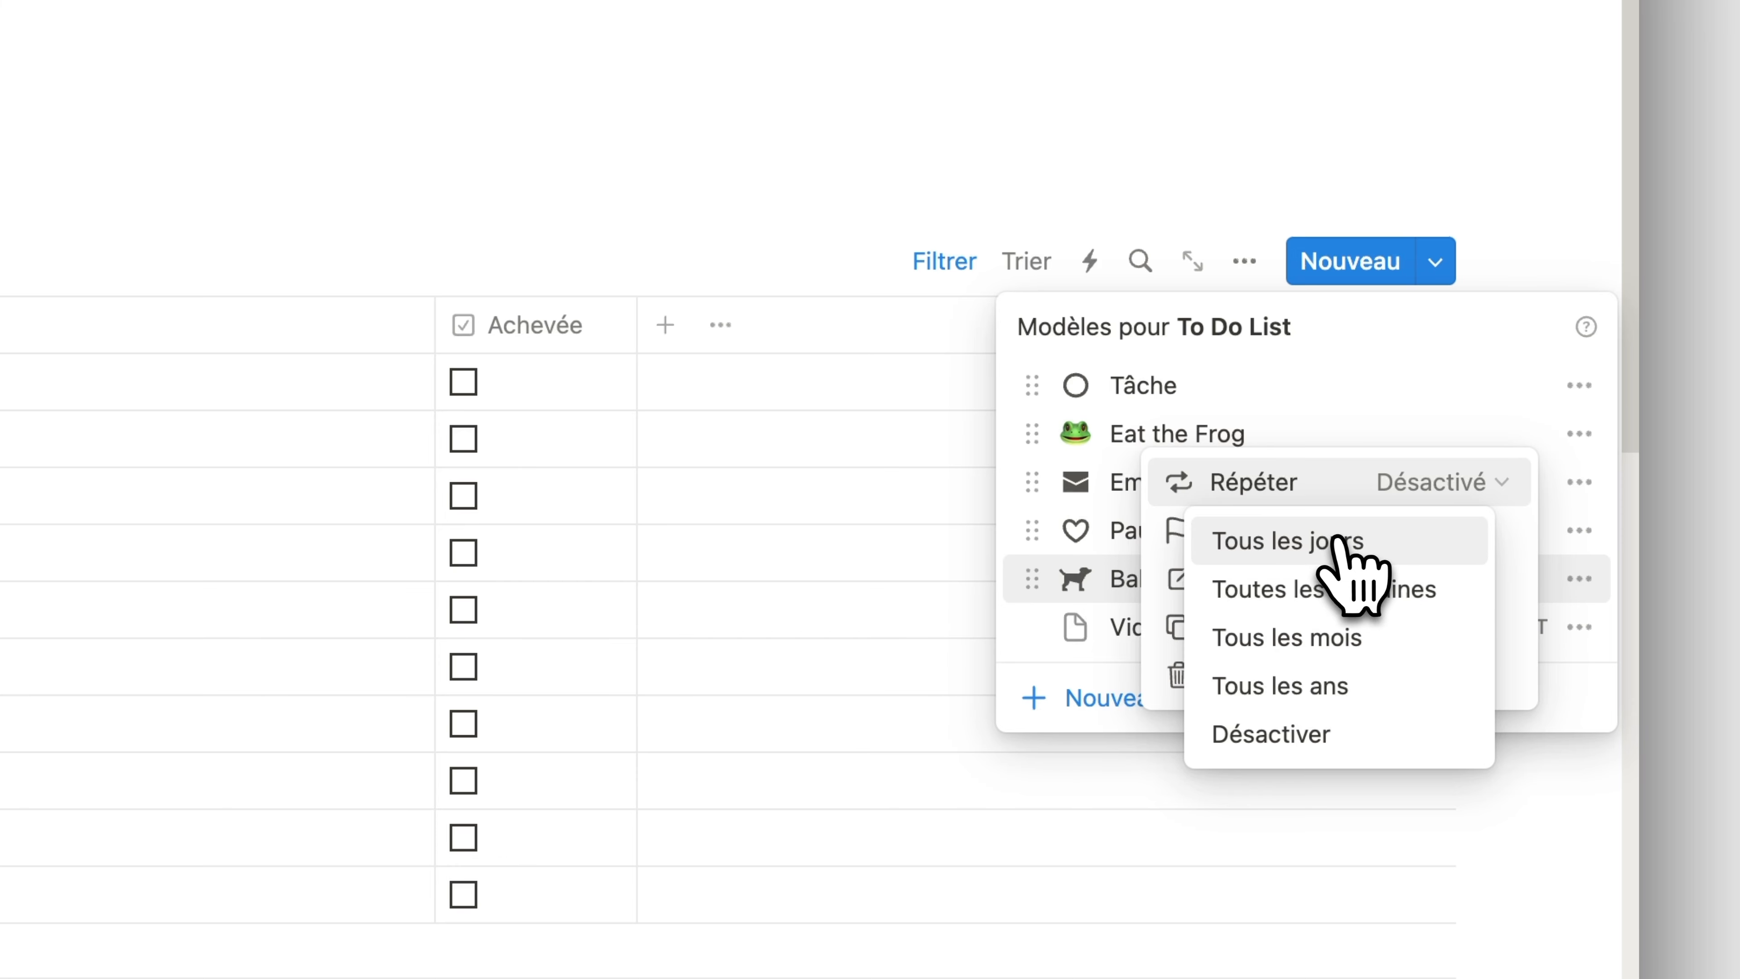
click(1362, 541)
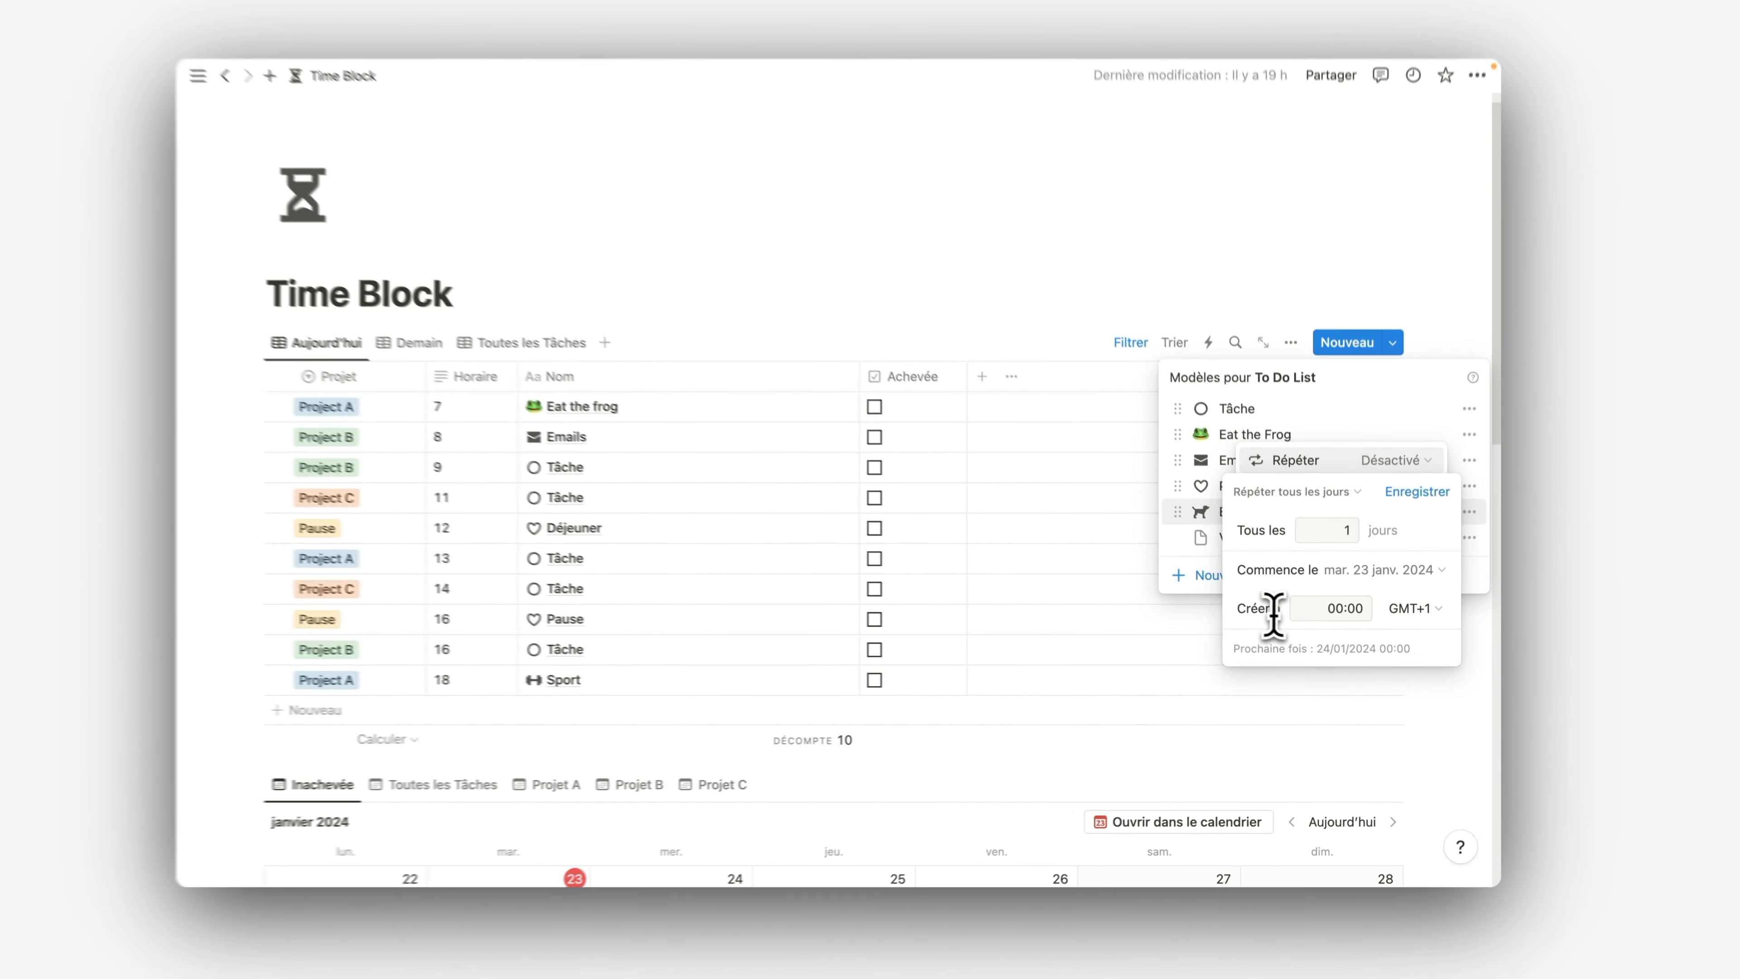
click(1338, 608)
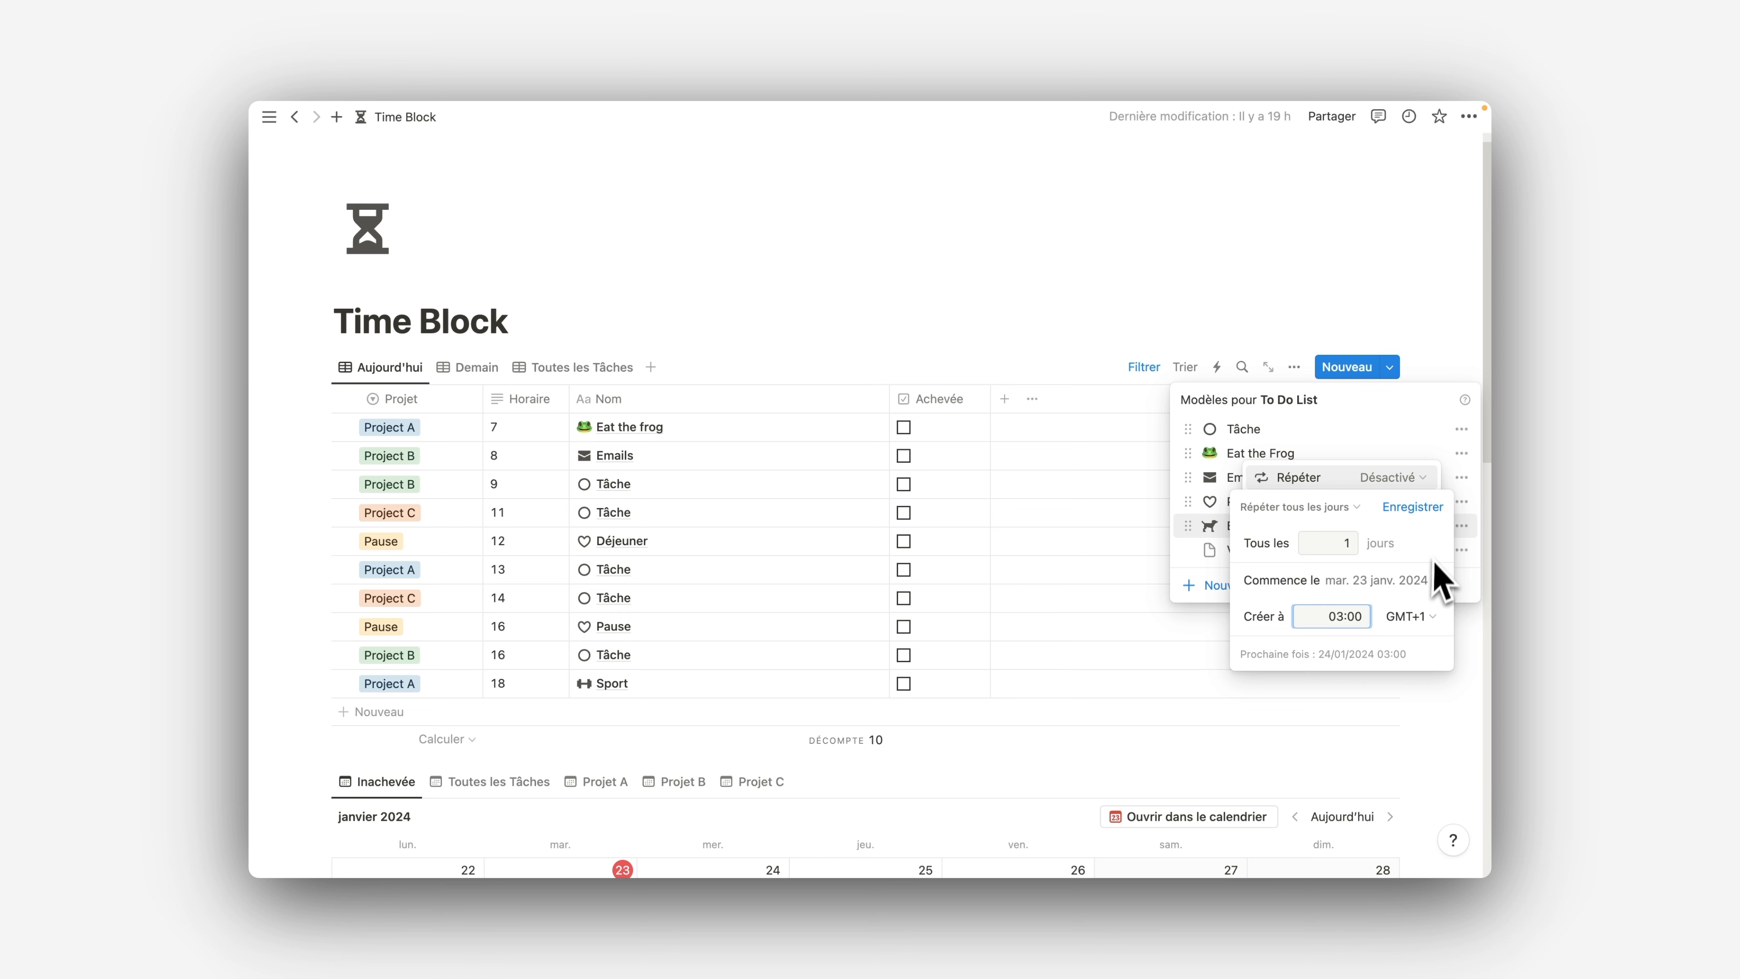
click(1429, 515)
click(1419, 614)
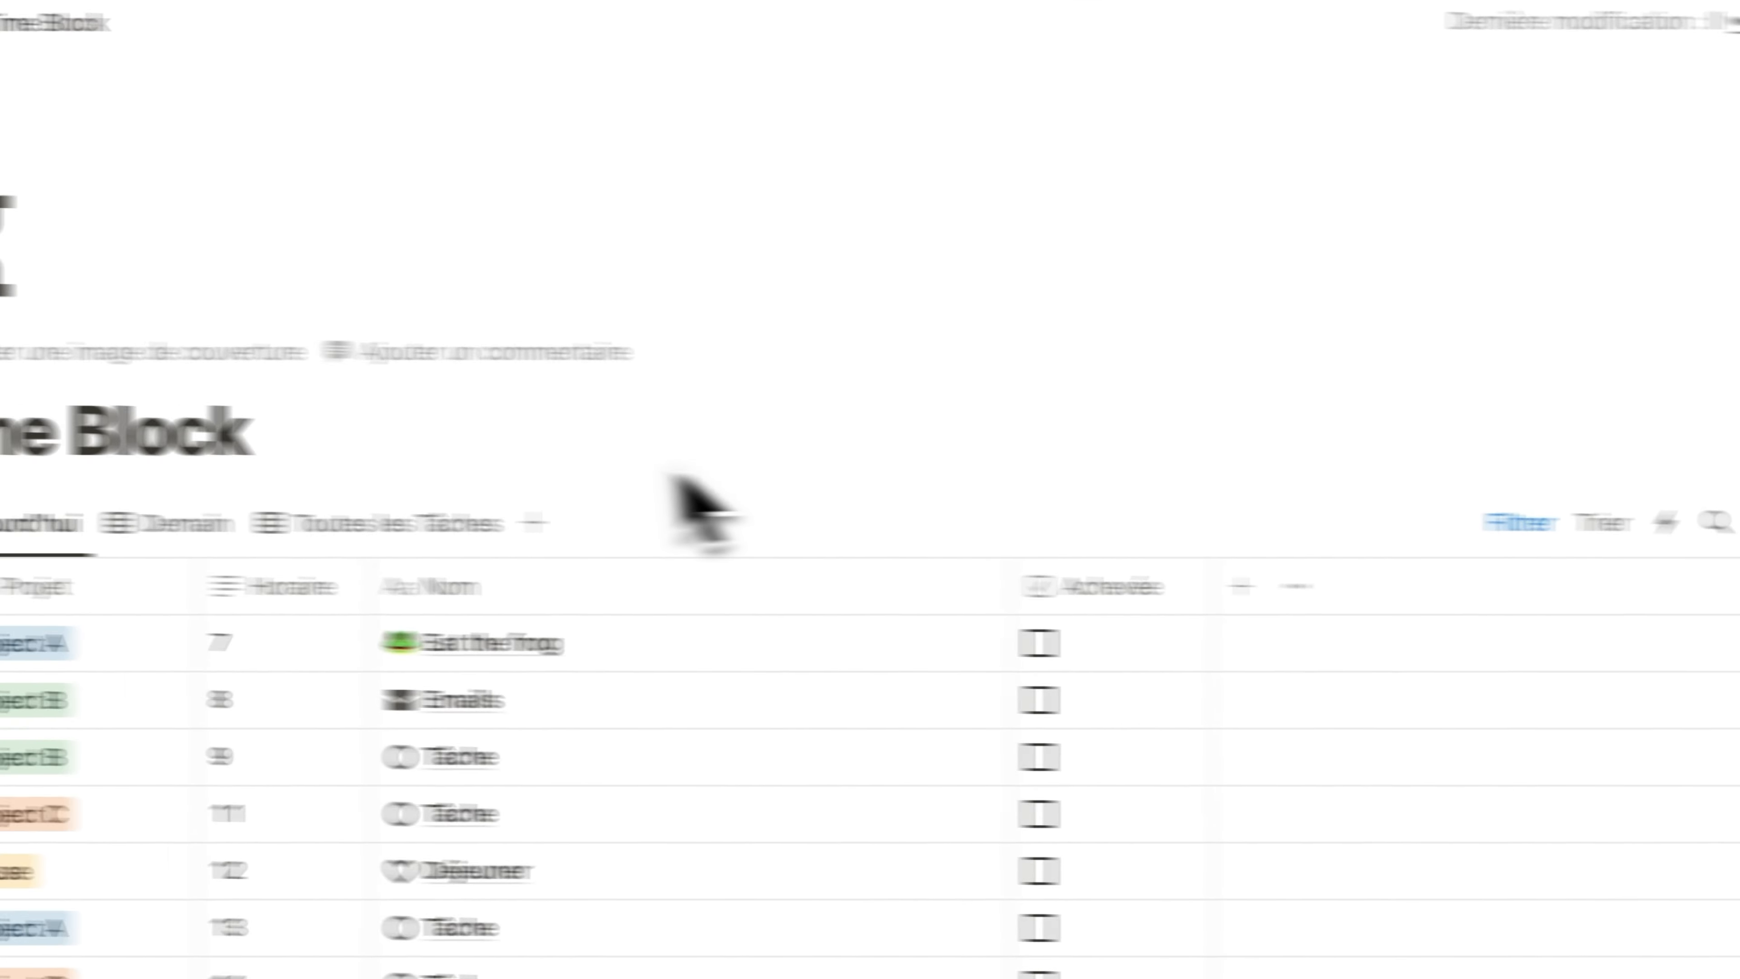
Mark the Aujourd'hui tasks as Achevée, from "Eat the frog" at 7 through the Tâche at 14
click(182, 523)
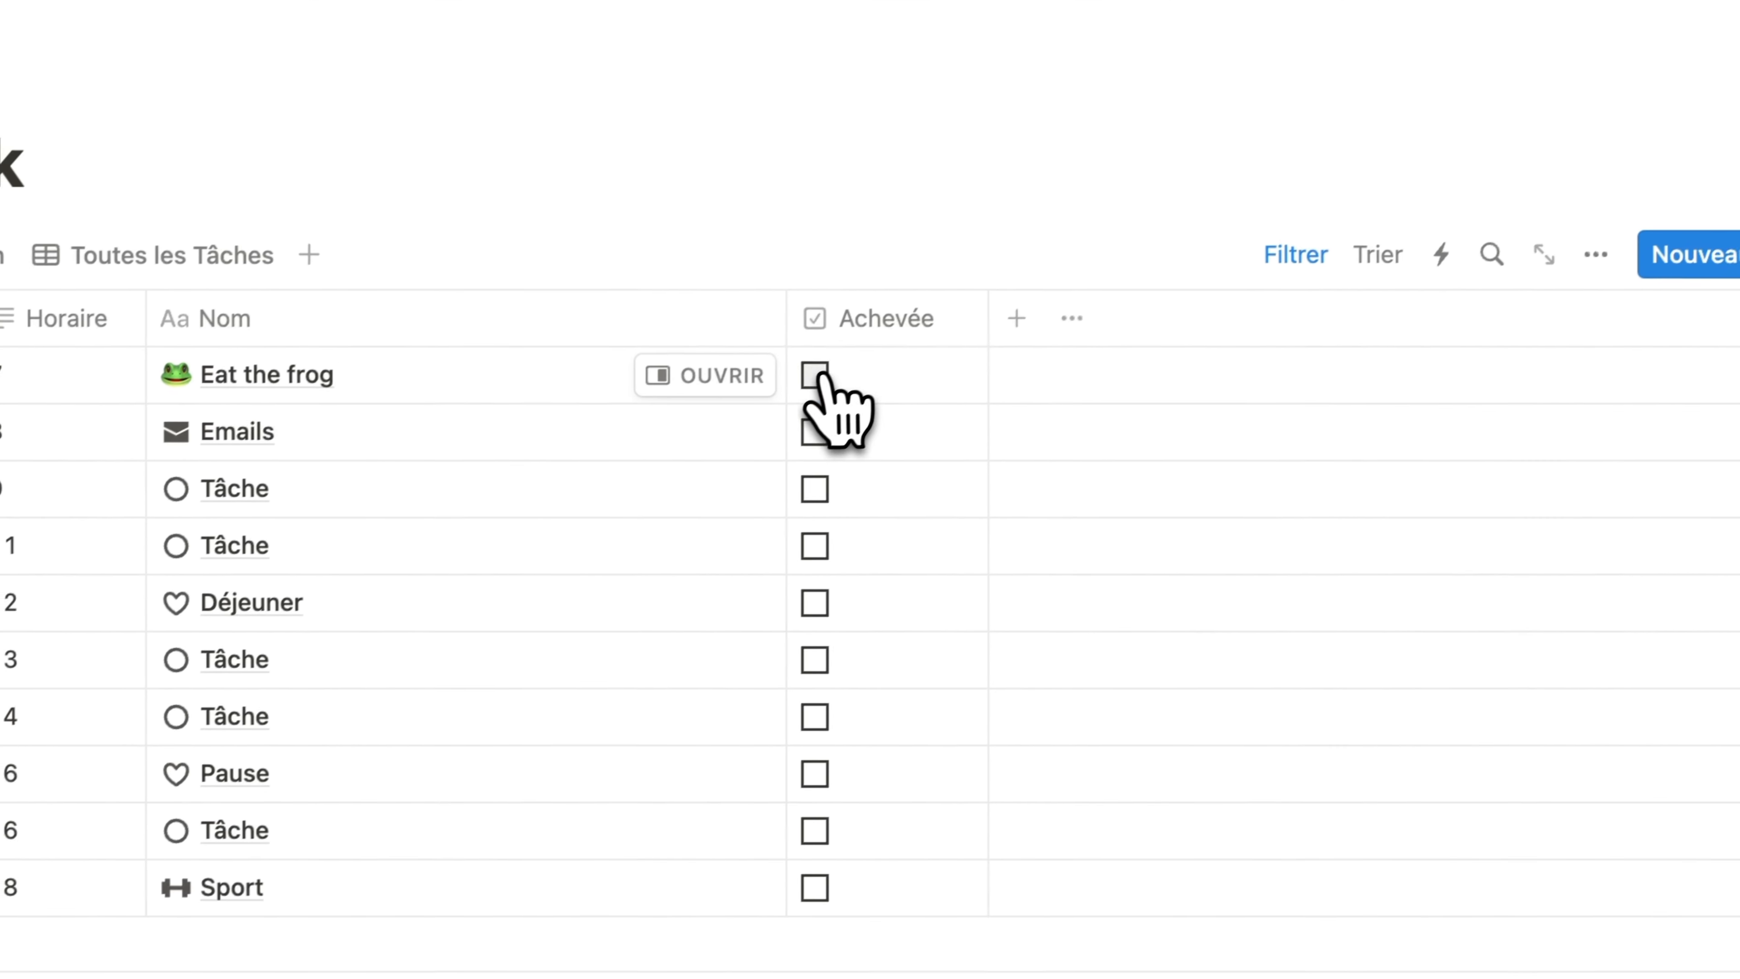
click(823, 374)
click(832, 418)
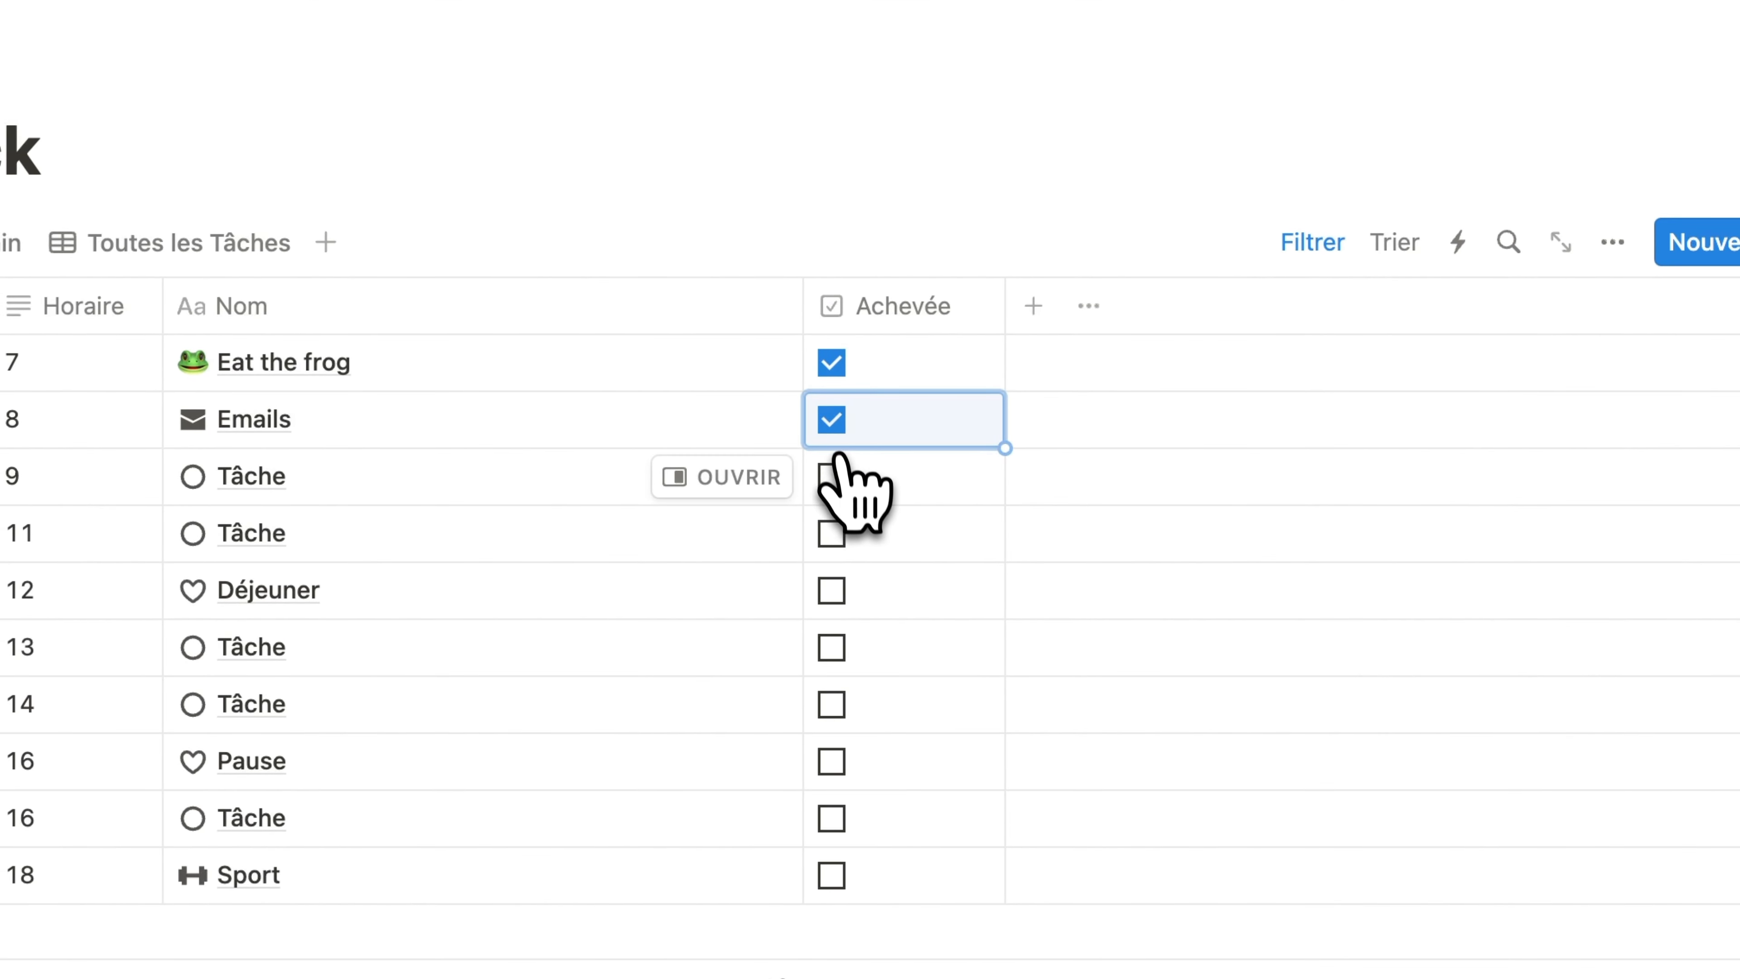
click(831, 475)
click(831, 533)
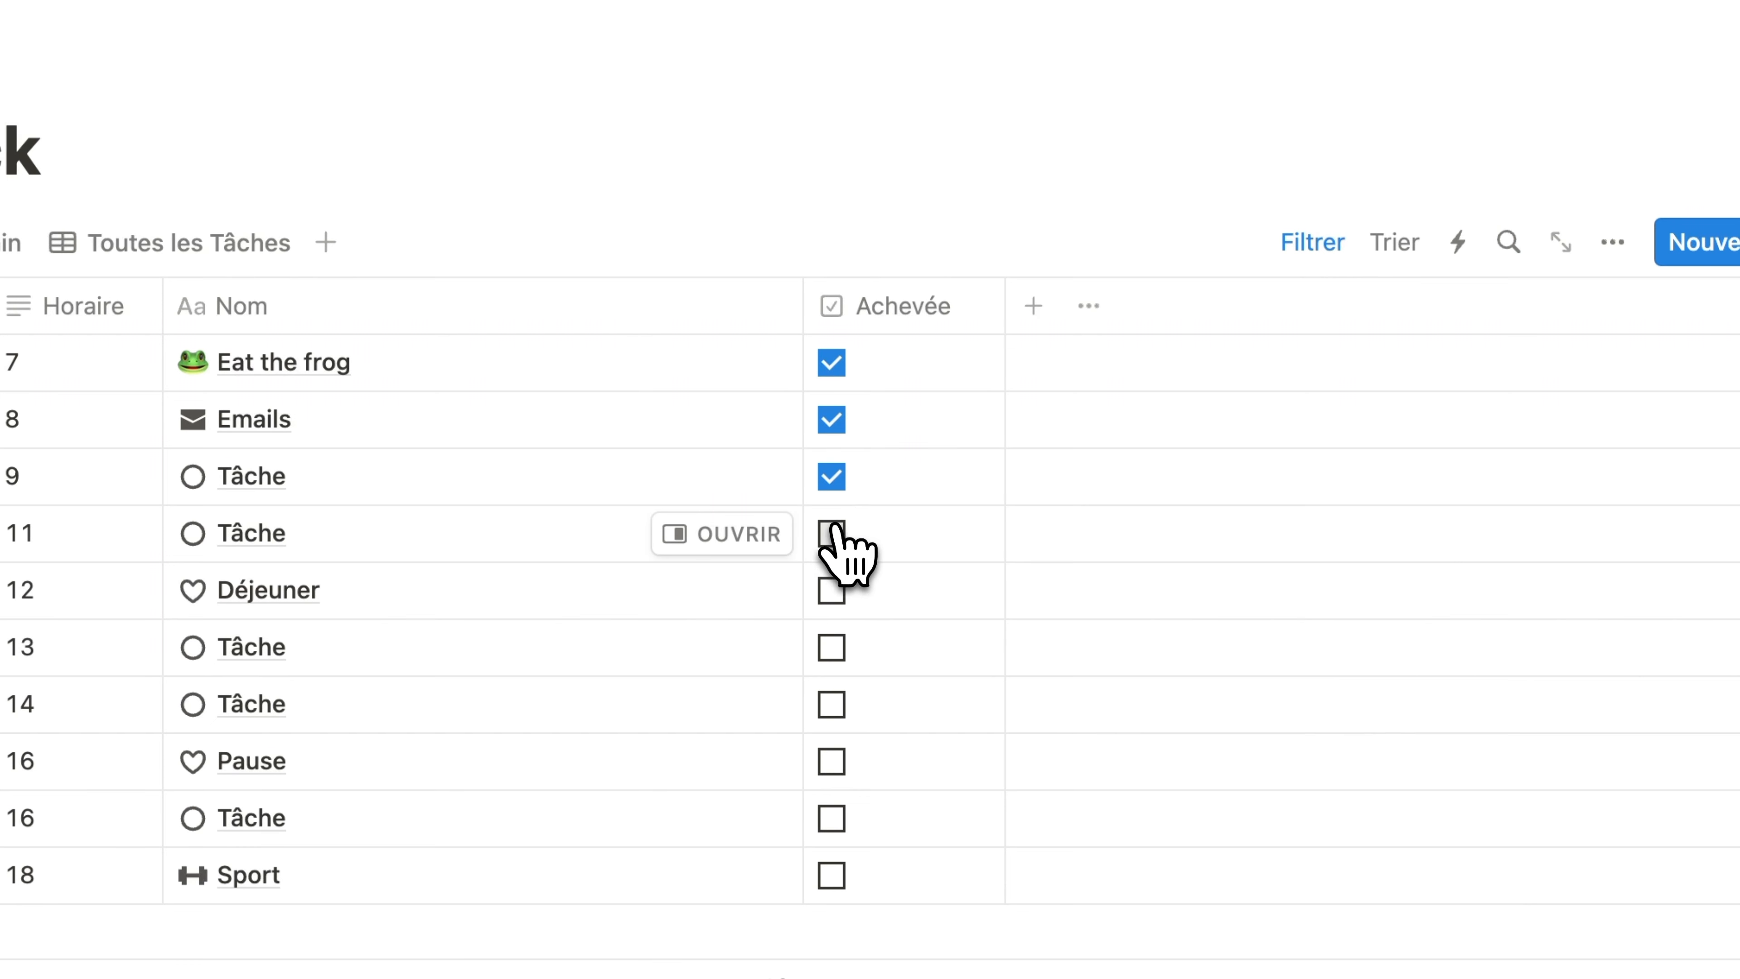
click(833, 597)
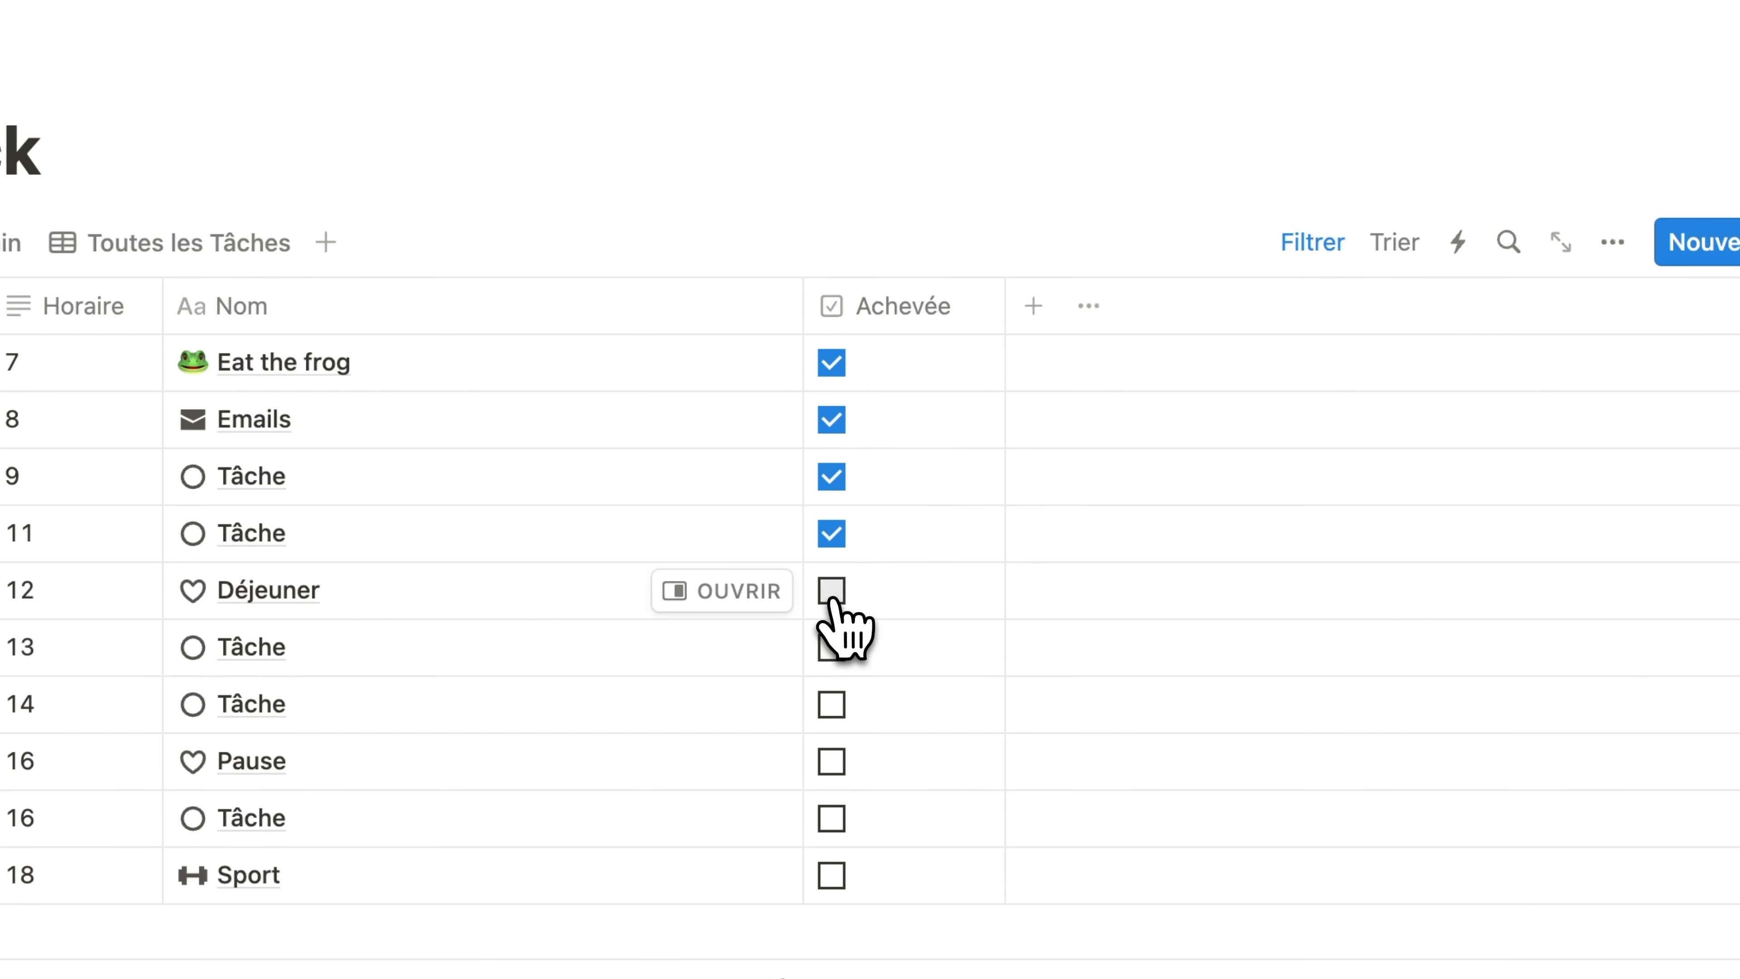
click(832, 648)
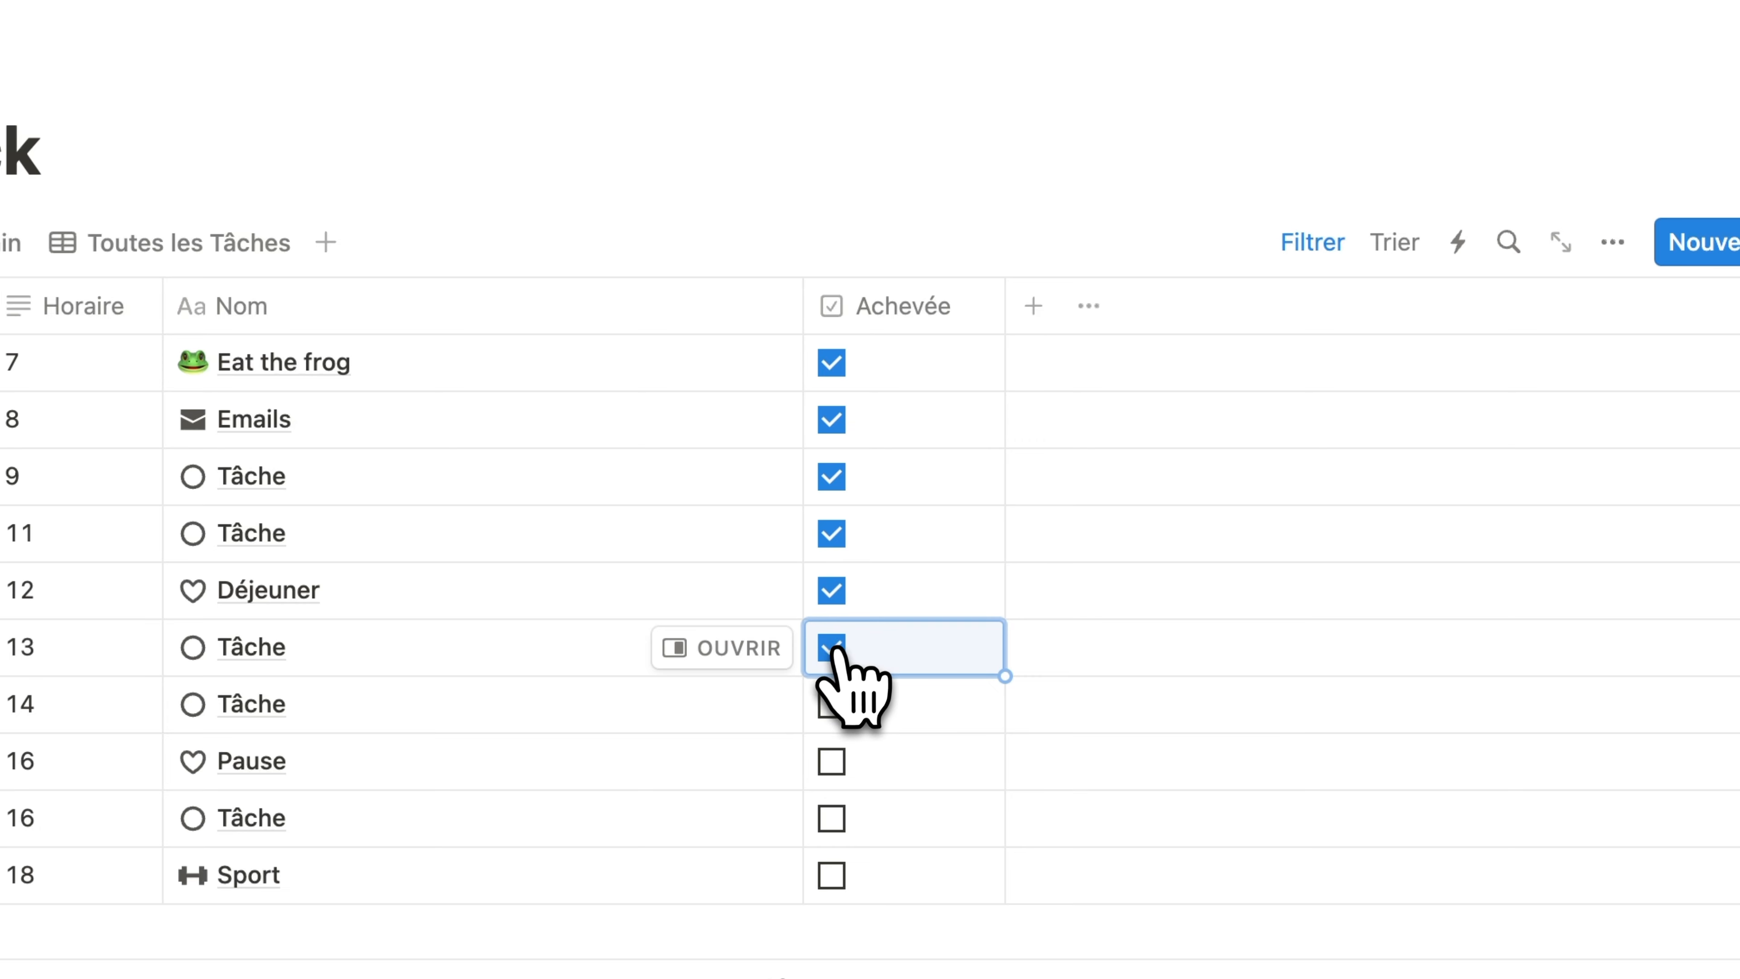
click(833, 704)
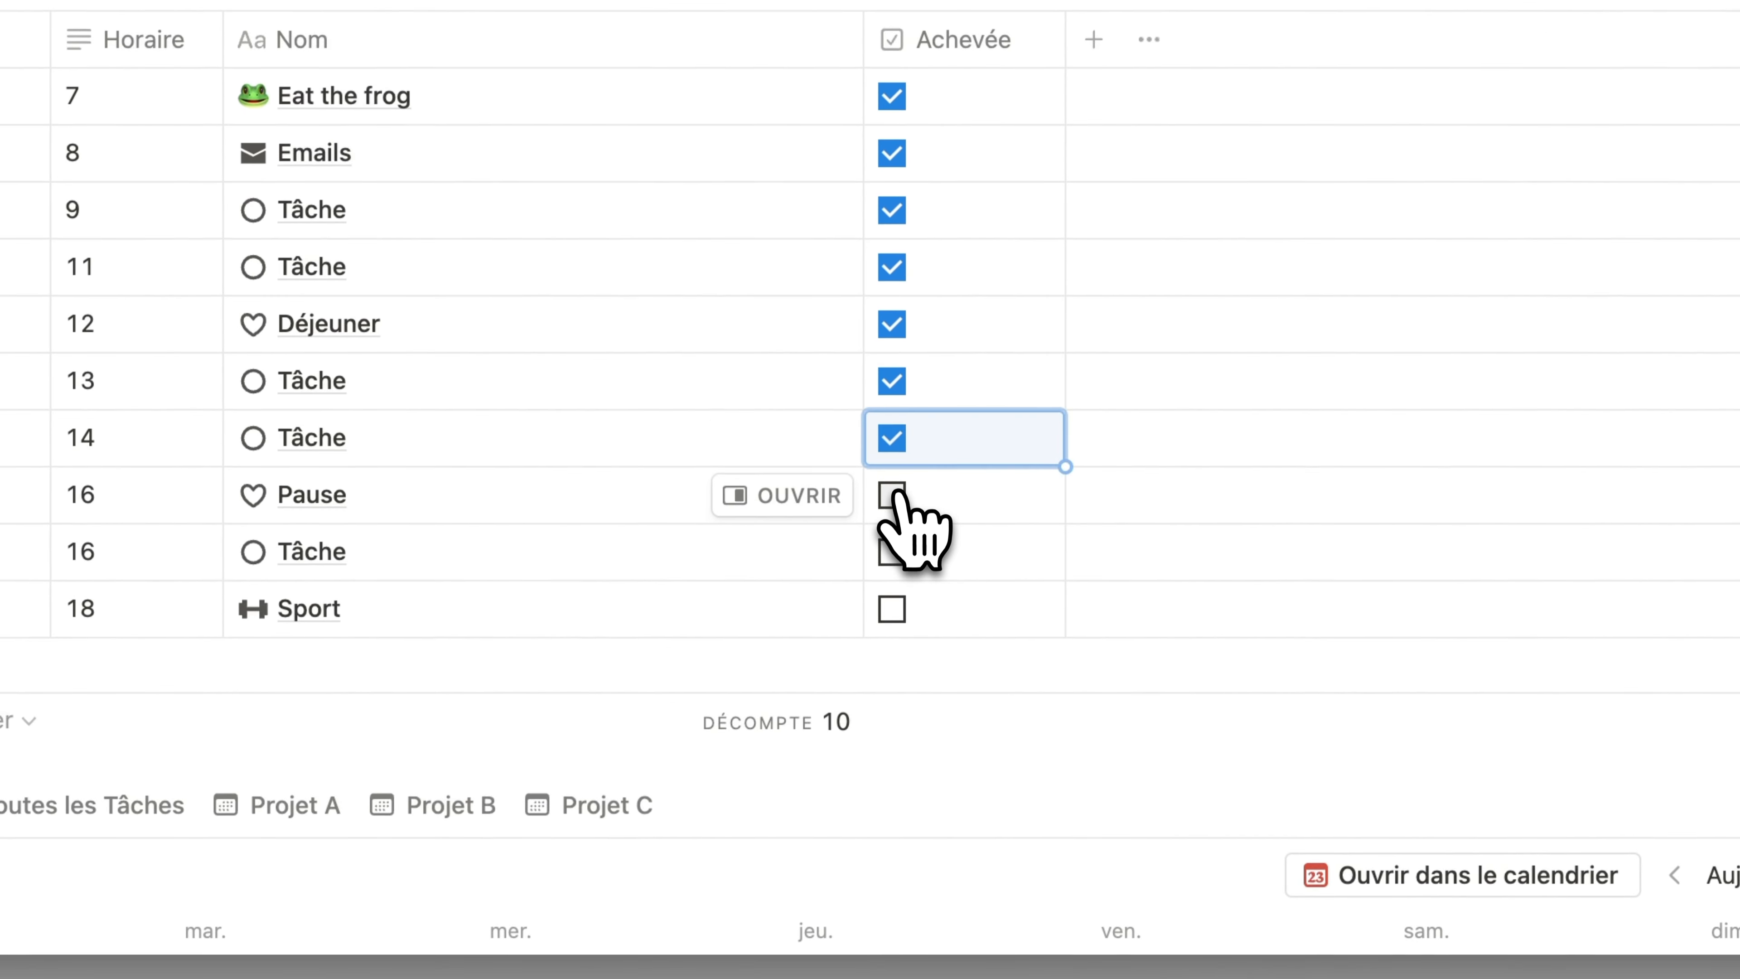